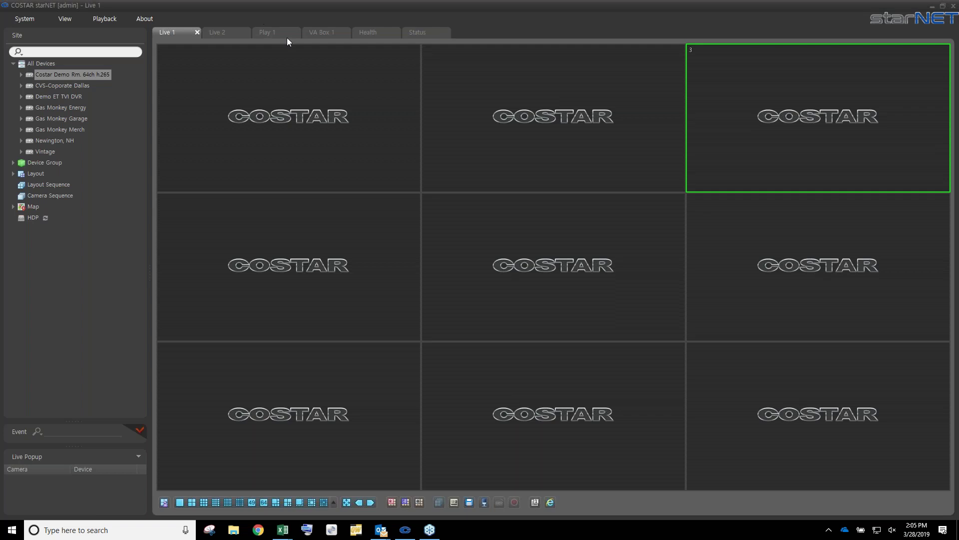
Load all cameras of the Costar Demo Rm. 64ch h.265 device into Live 1, expanding the grid to the 64-tile layout
click(60, 53)
drag(55, 73, 245, 100)
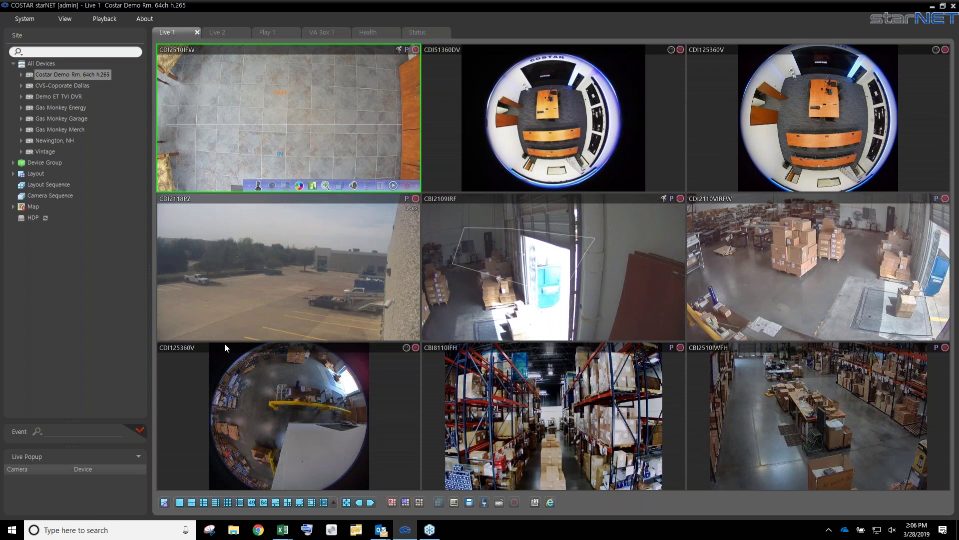
click(215, 503)
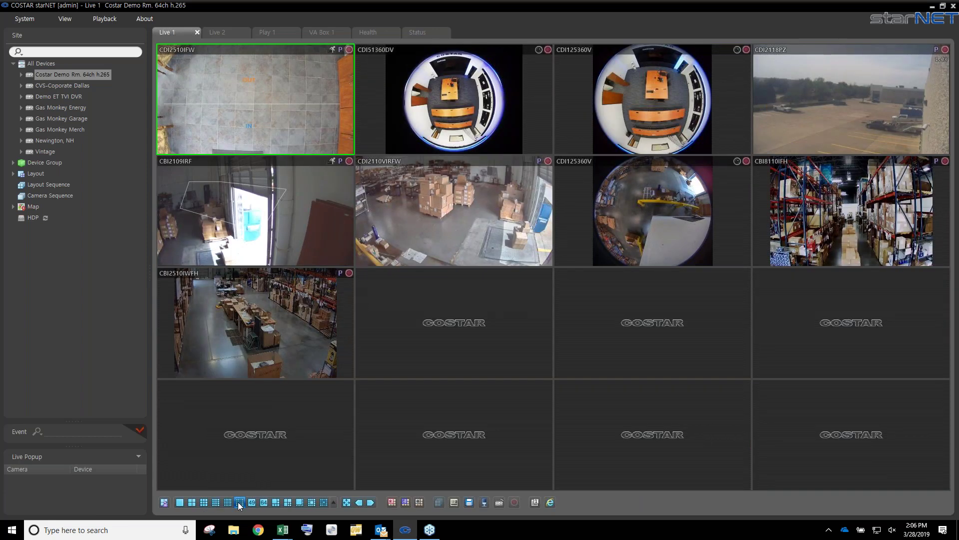
click(239, 502)
click(263, 502)
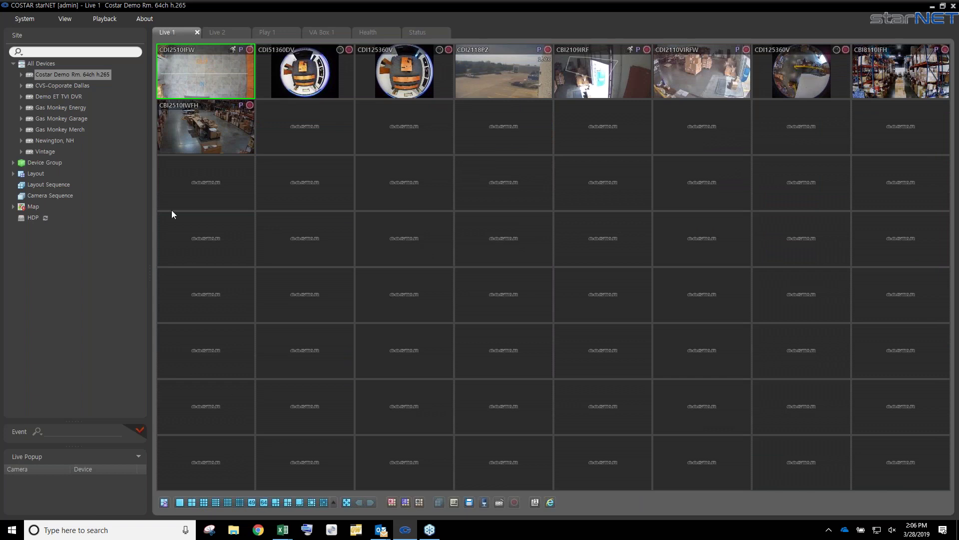
drag(70, 76, 202, 79)
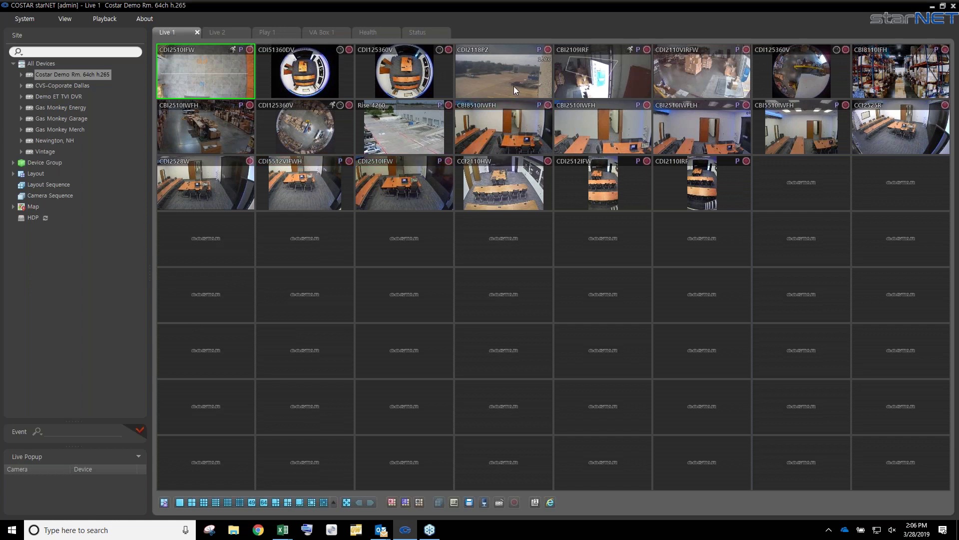
Rearrange the tiles: move CDI2118PZ to the sixth row and CBI2510IWFH to the fourth, and swap CBI2510IWFLH with CDI2110VIRFW above it
drag(501, 73, 507, 353)
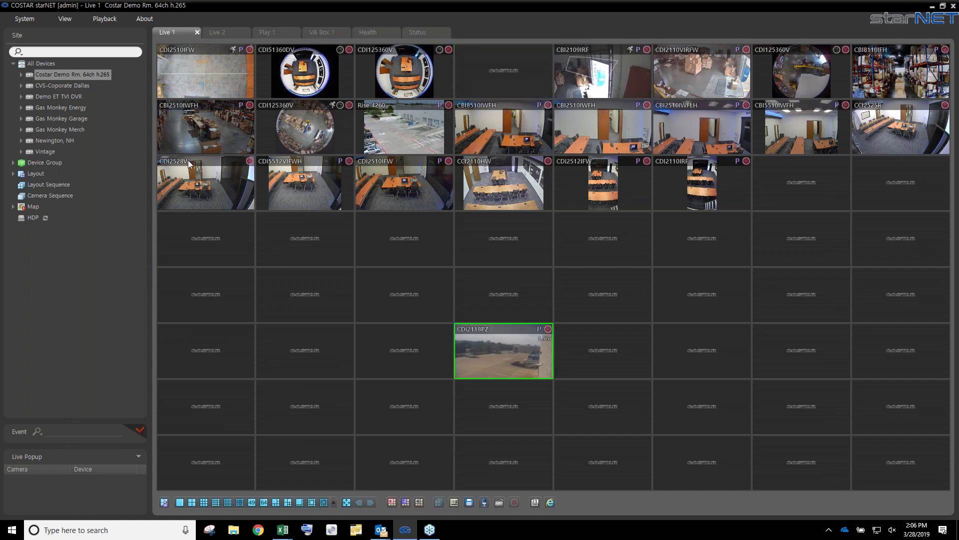
drag(188, 131, 594, 244)
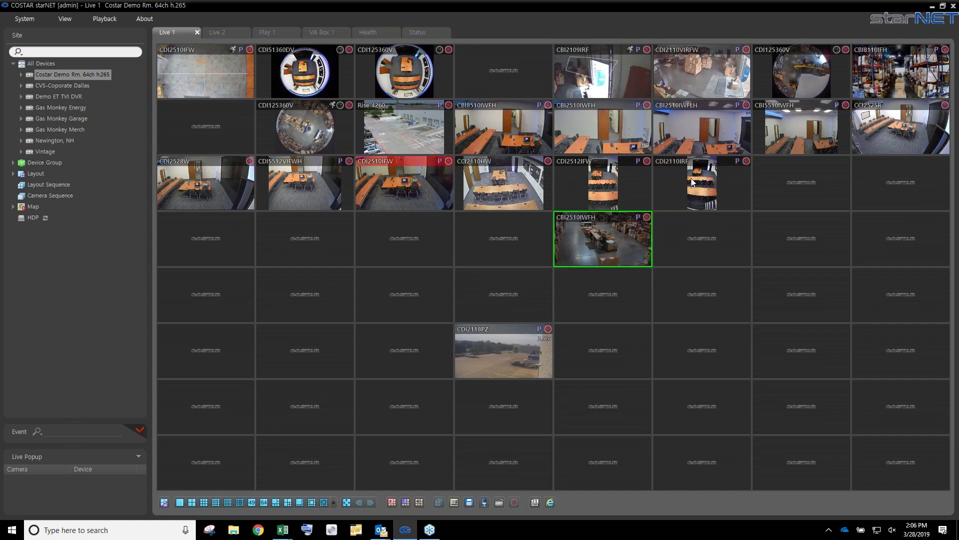
drag(691, 135, 695, 75)
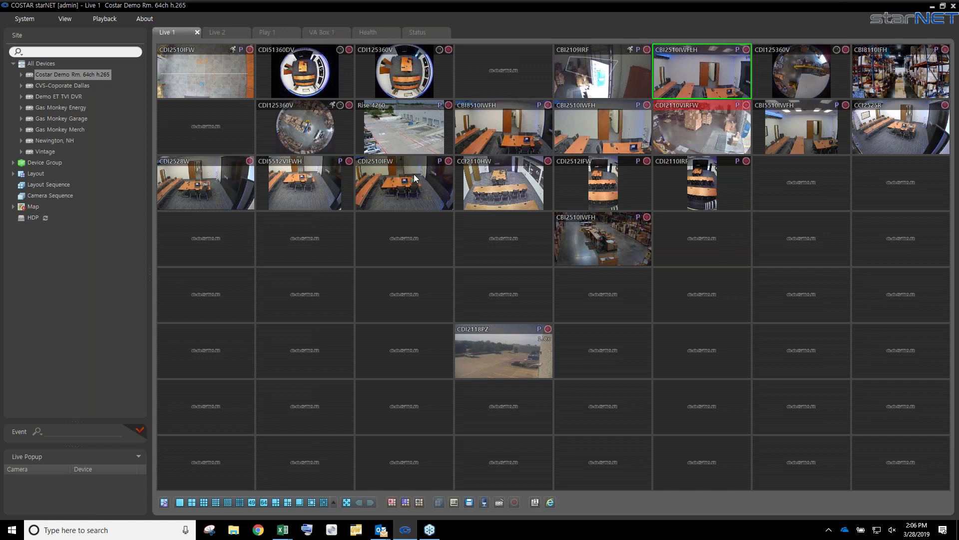
View the CDI125360V conference room fisheye camera enlarged and return to the 64-tile grid
double_click(392, 73)
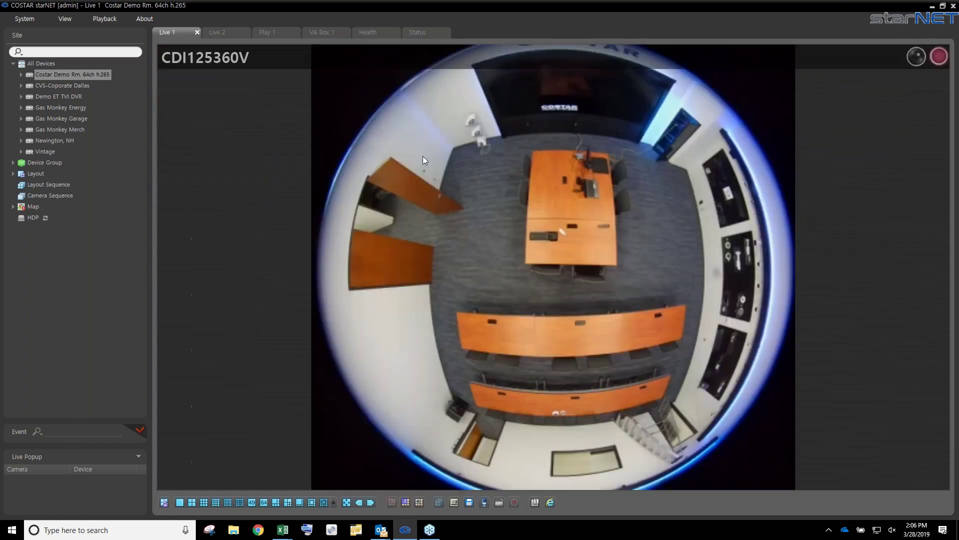
double_click(486, 299)
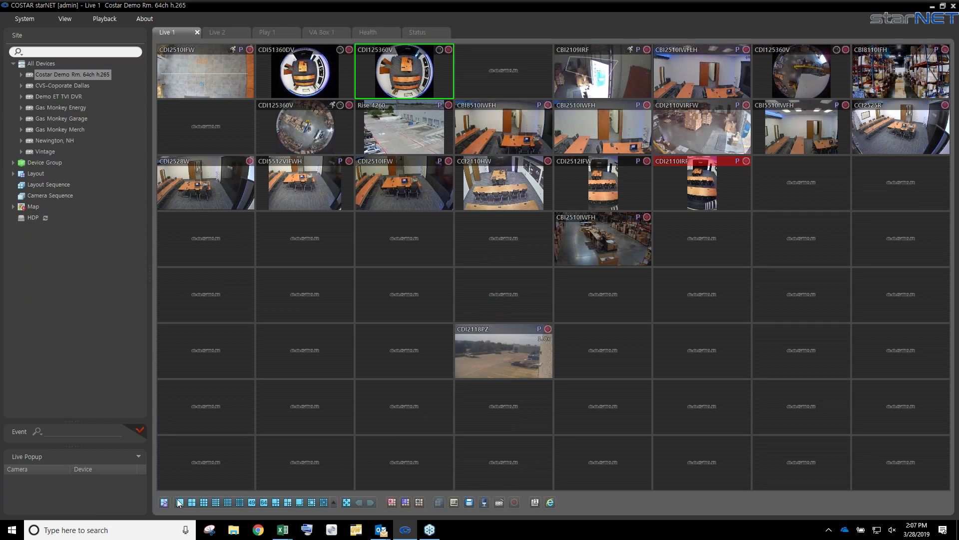
click(334, 503)
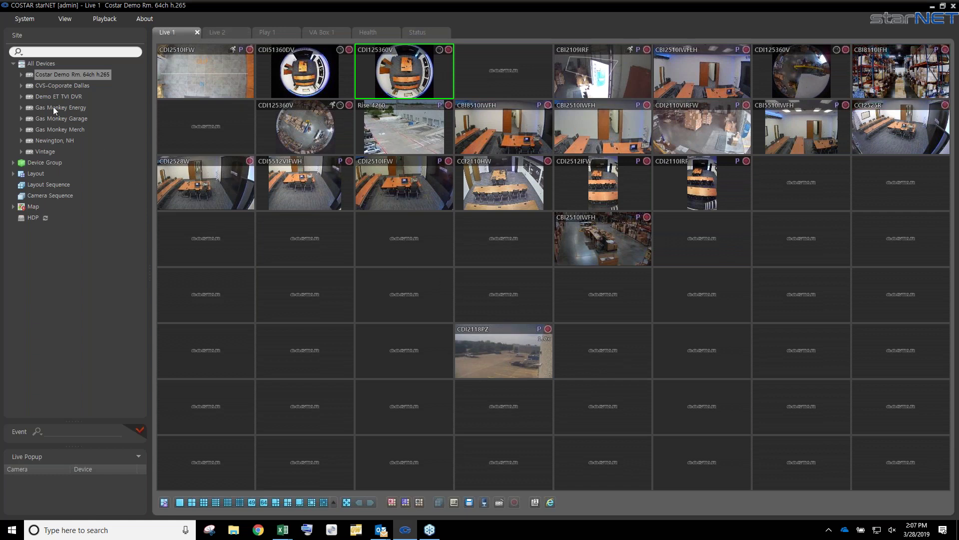
Add the Gas Monkey Energy cameras starting at the fourth row and the Gas Monkey Merch cameras starting at the sixth row
drag(53, 106, 217, 236)
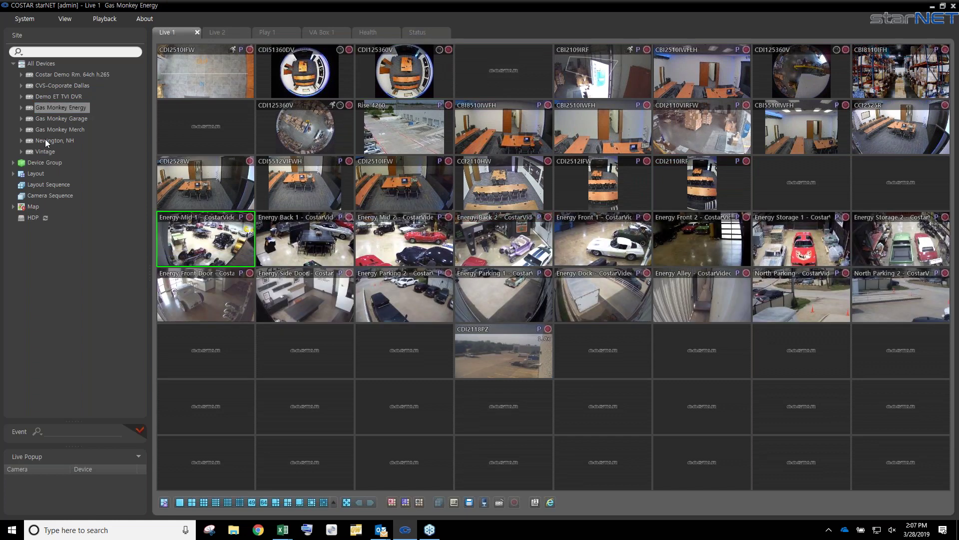
drag(46, 131, 231, 357)
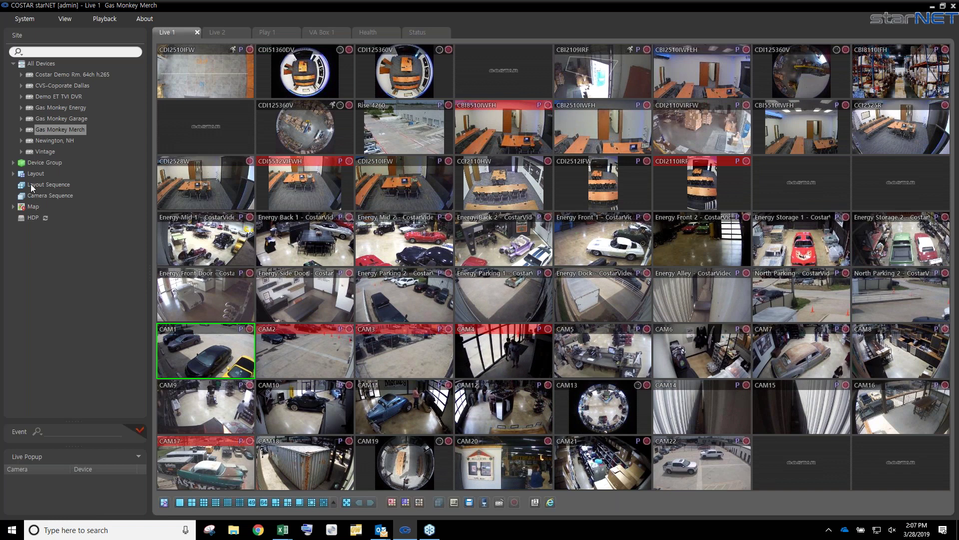
Look over the saved layouts in the site tree and remove all cameras from the Live 1 grid
click(13, 174)
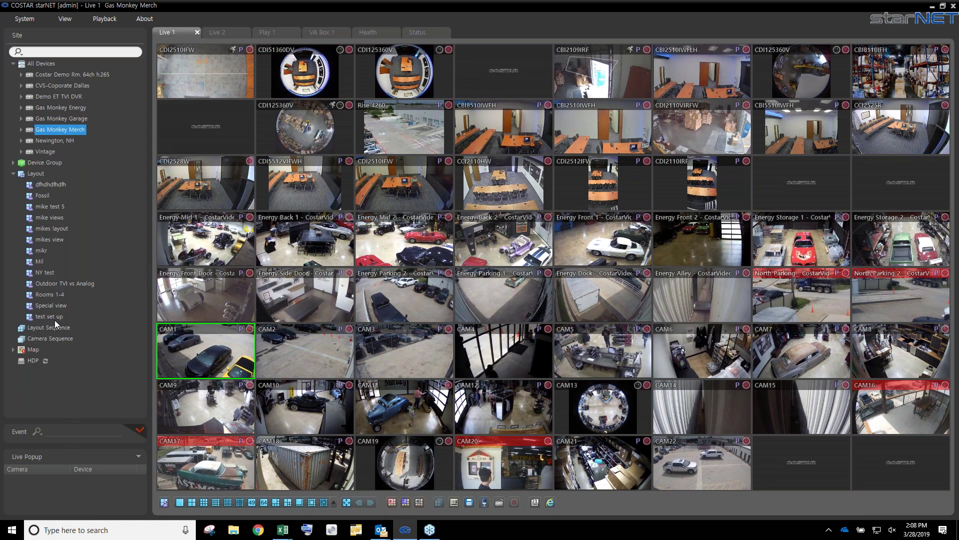
right_click(193, 364)
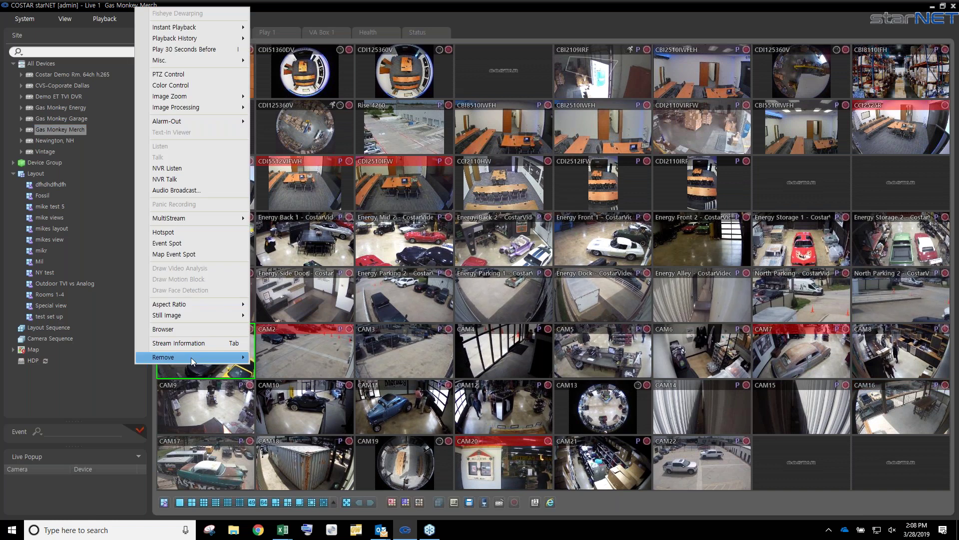
mouse_move(191, 358)
click(284, 393)
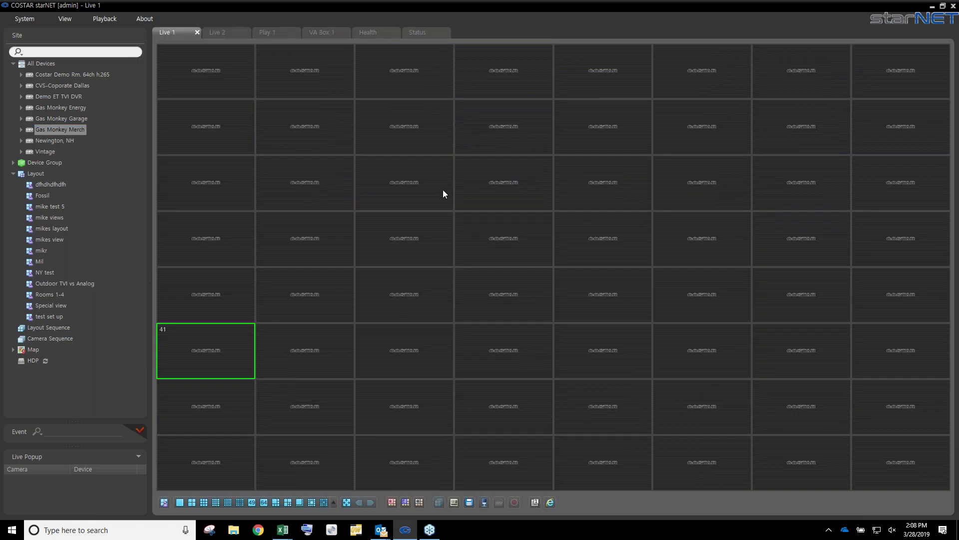
click(13, 174)
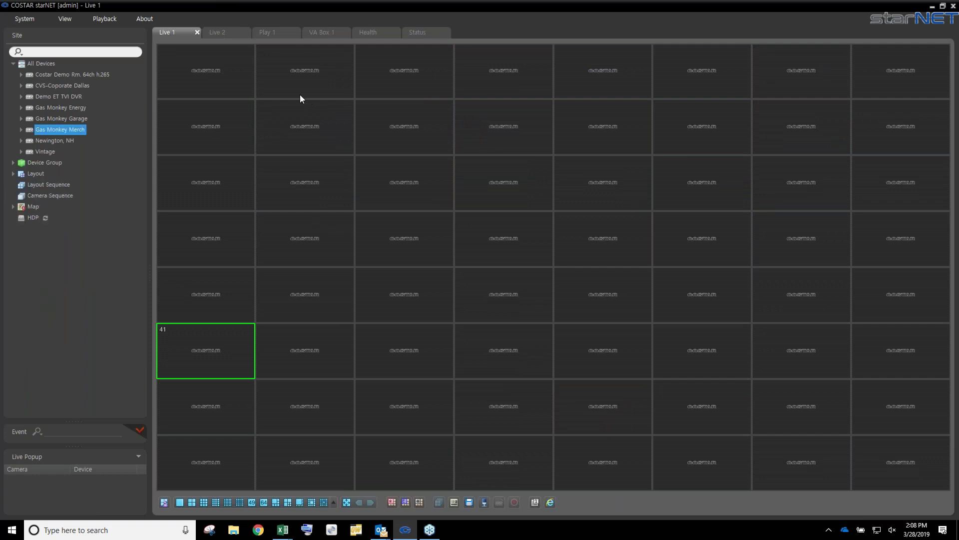
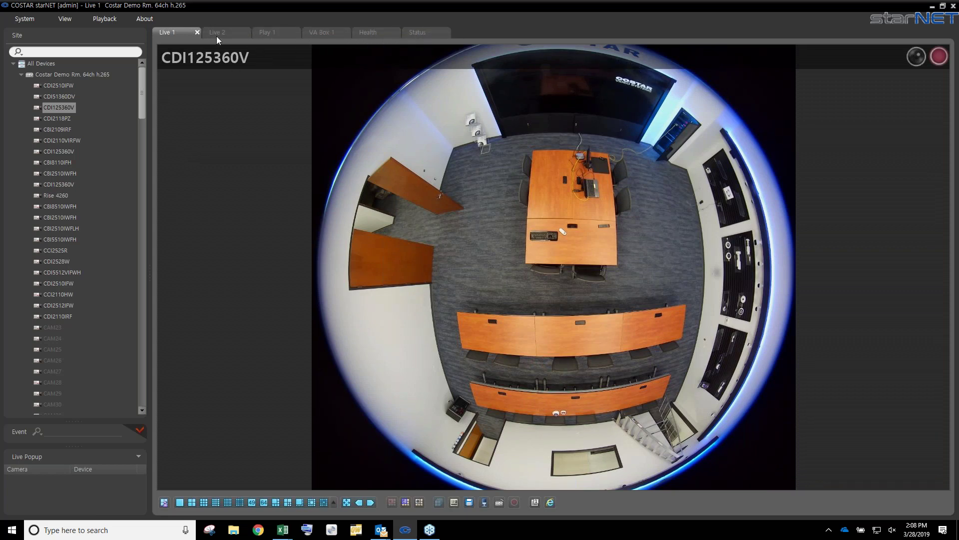
Detach Live 1 and Live 2 into floating windows and dock both back after the Status tab, with Live 1 displayed
drag(178, 36, 427, 149)
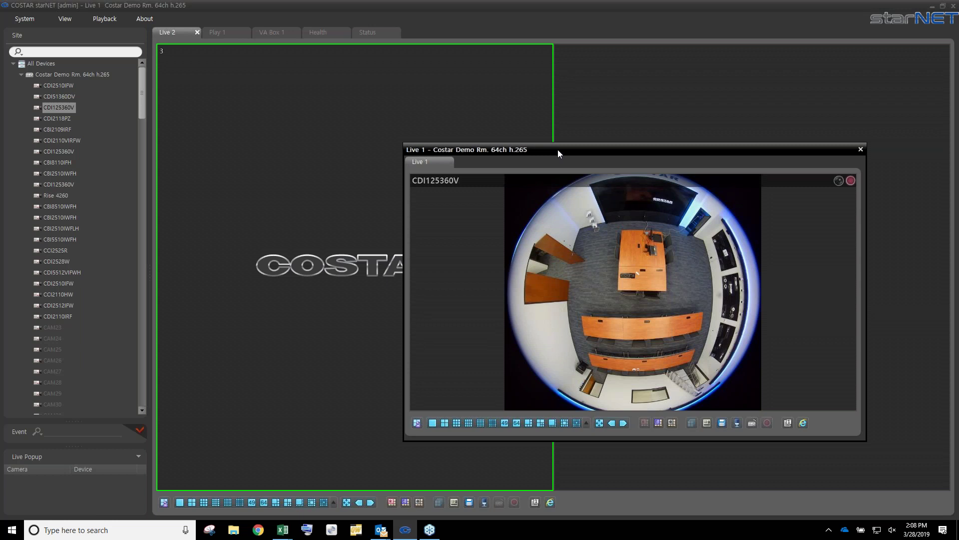
drag(166, 34, 55, 176)
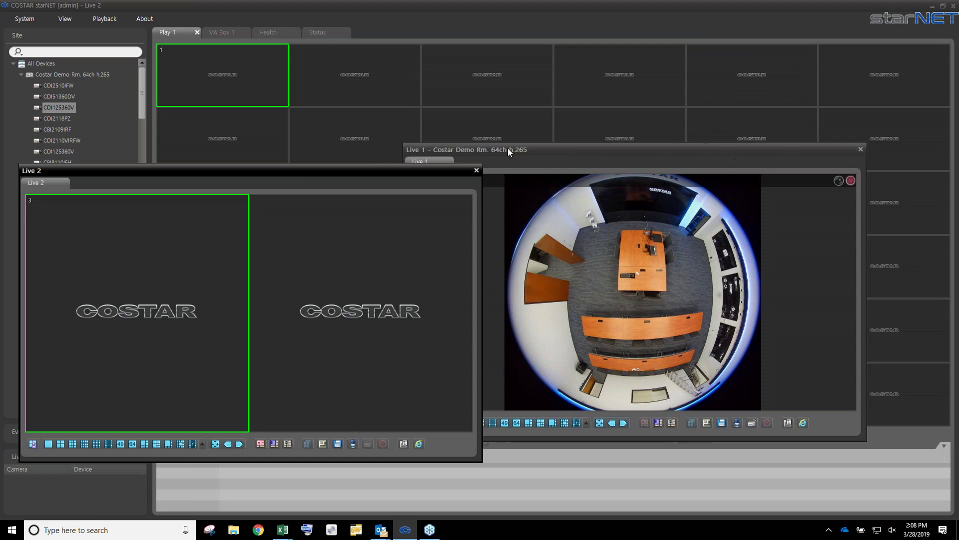
drag(576, 149, 401, 107)
drag(287, 170, 395, 39)
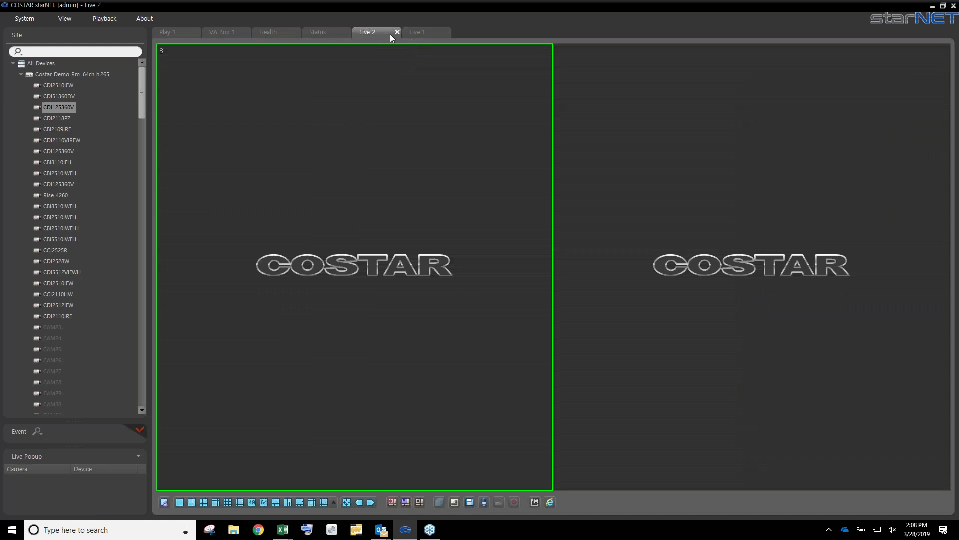
click(415, 32)
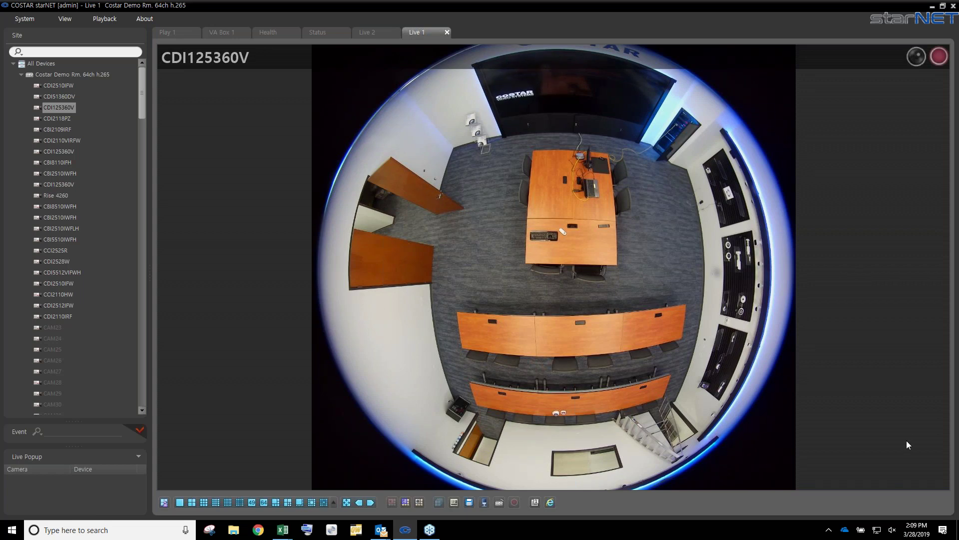
mouse_move(902, 448)
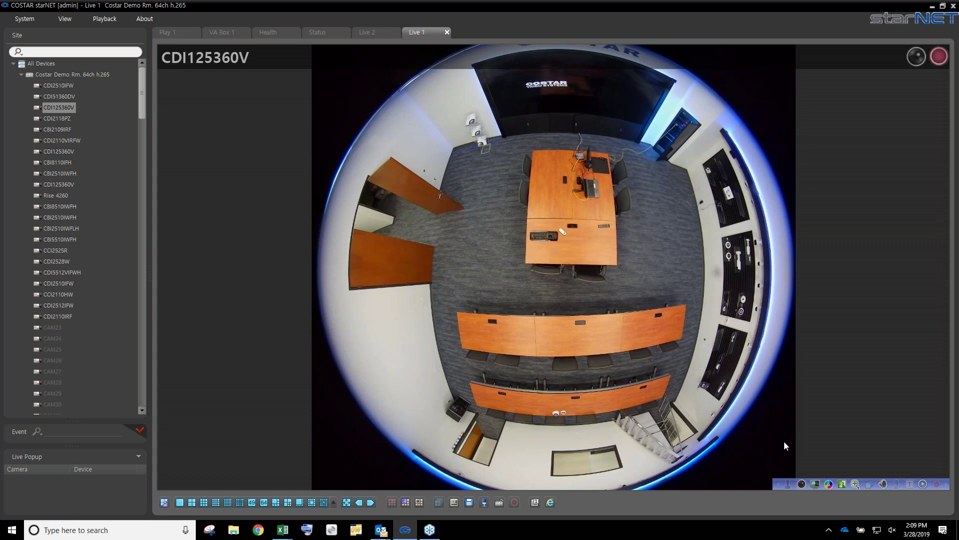
click(802, 484)
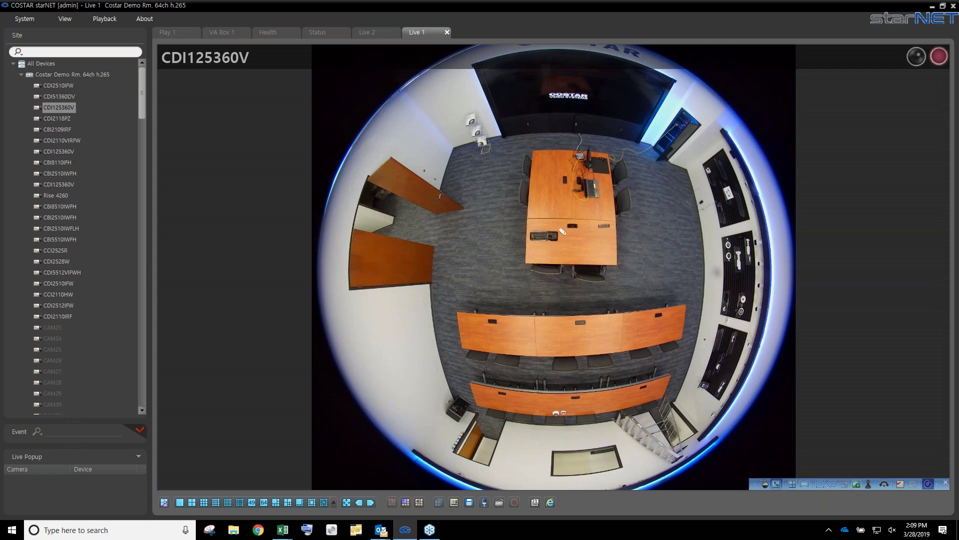
click(945, 482)
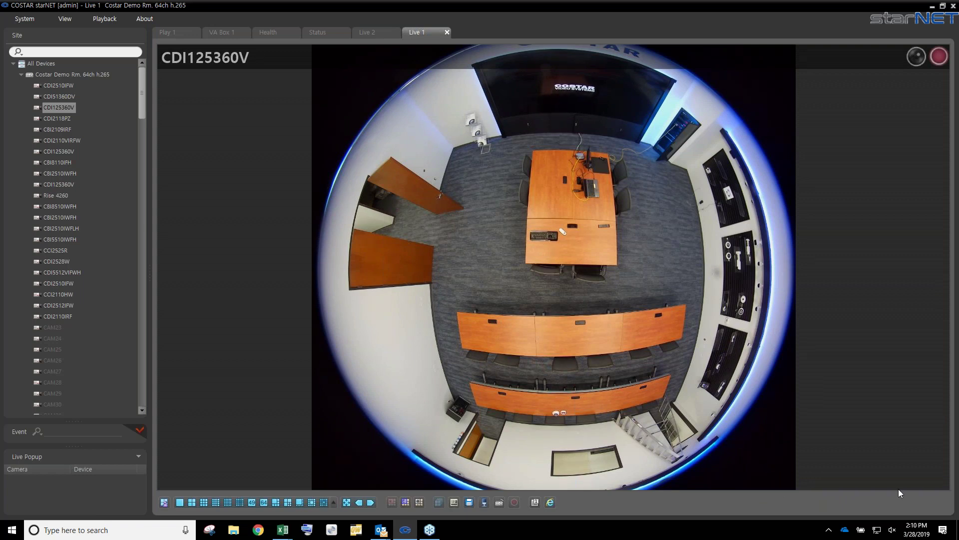
Turn on Fisheye Dewarping with PTZ control for the CDI125360V camera
mouse_move(827, 484)
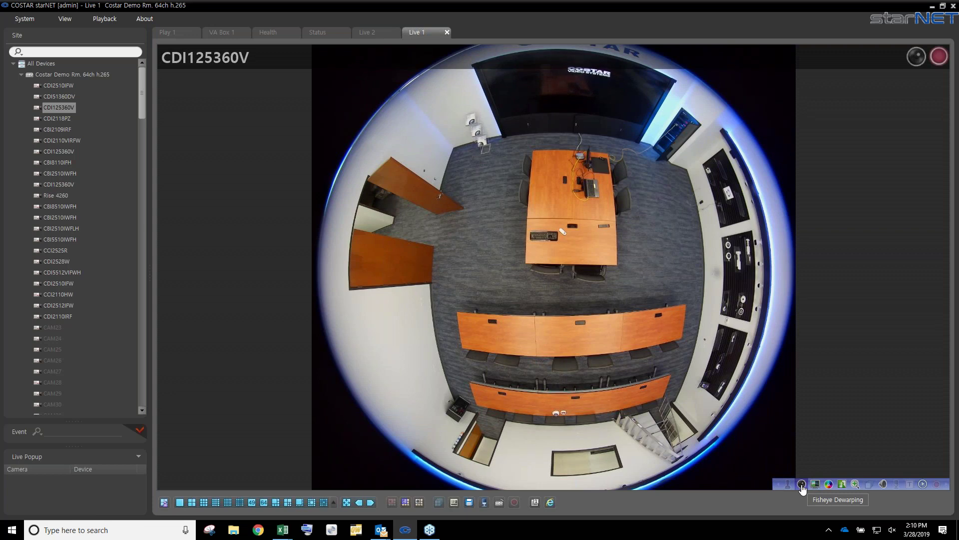
click(802, 485)
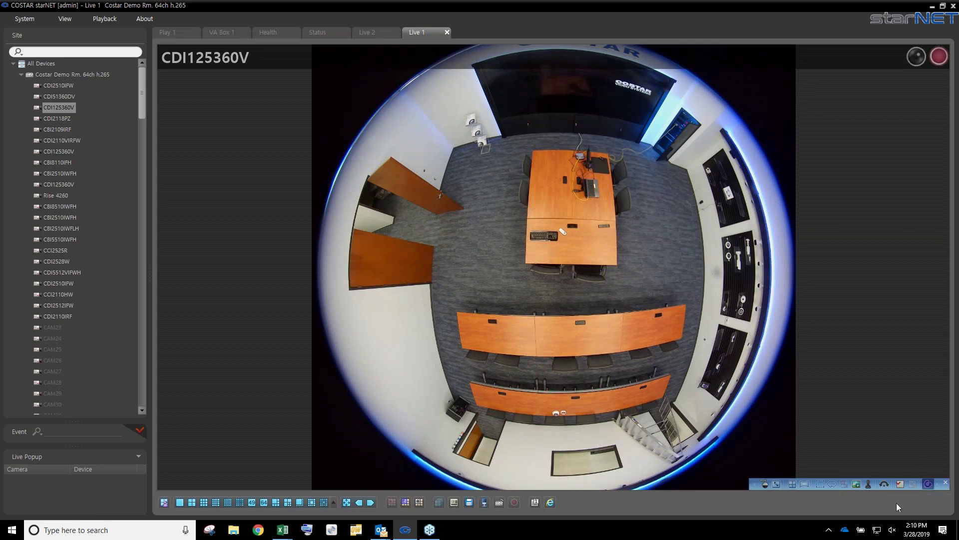
click(868, 484)
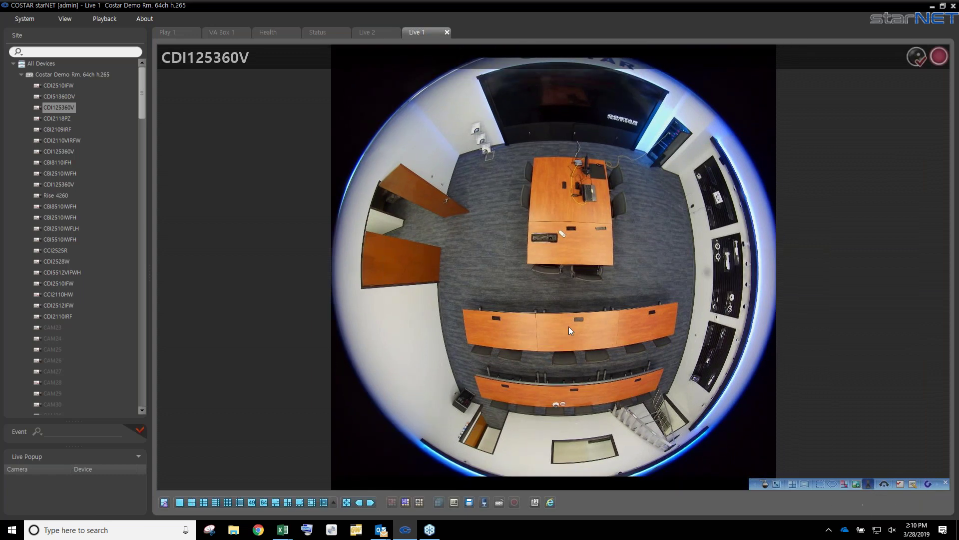
Zoom into the dewarped room view and pan it to the product display wall and the rear tables
scroll(569, 329, up, 5)
scroll(569, 327, up, 5)
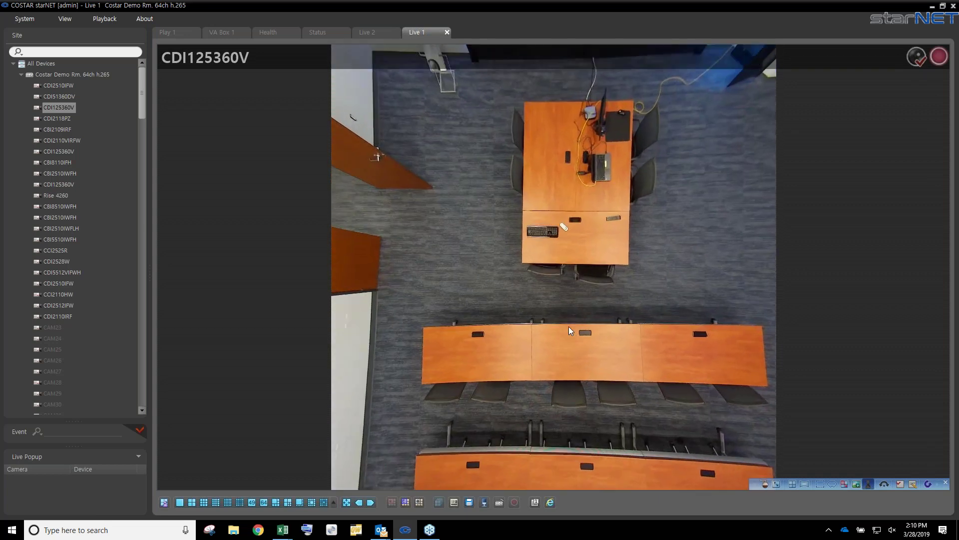
scroll(569, 329, up, 5)
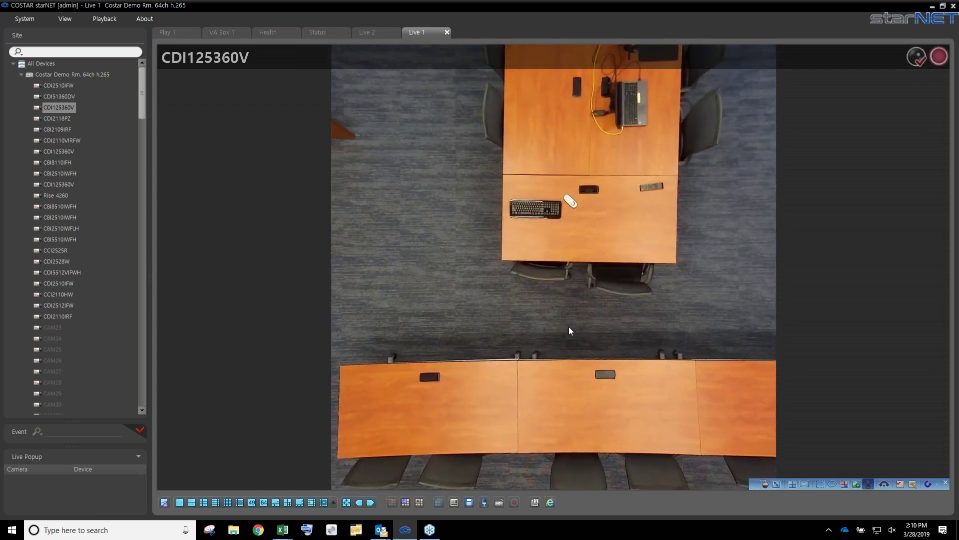
scroll(569, 325, up, 4)
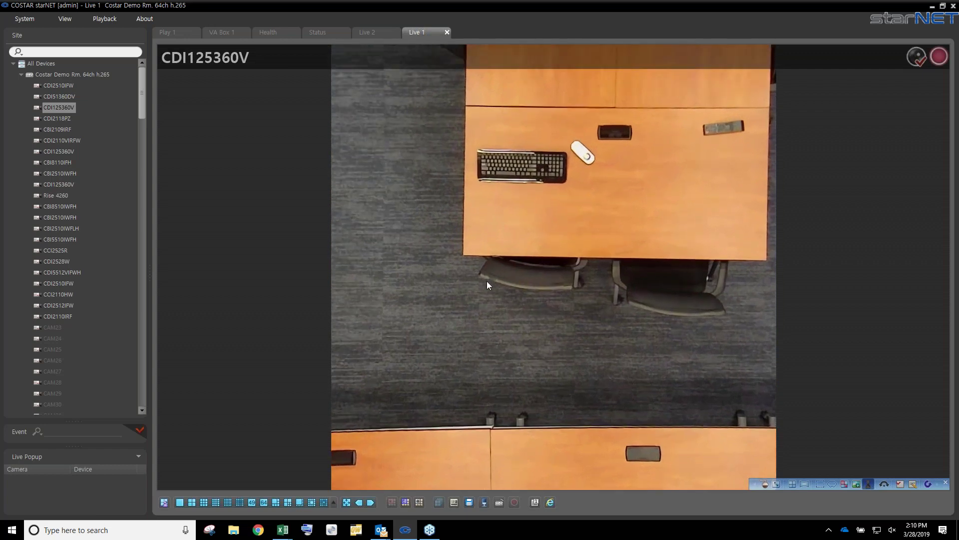
drag(623, 379, 714, 284)
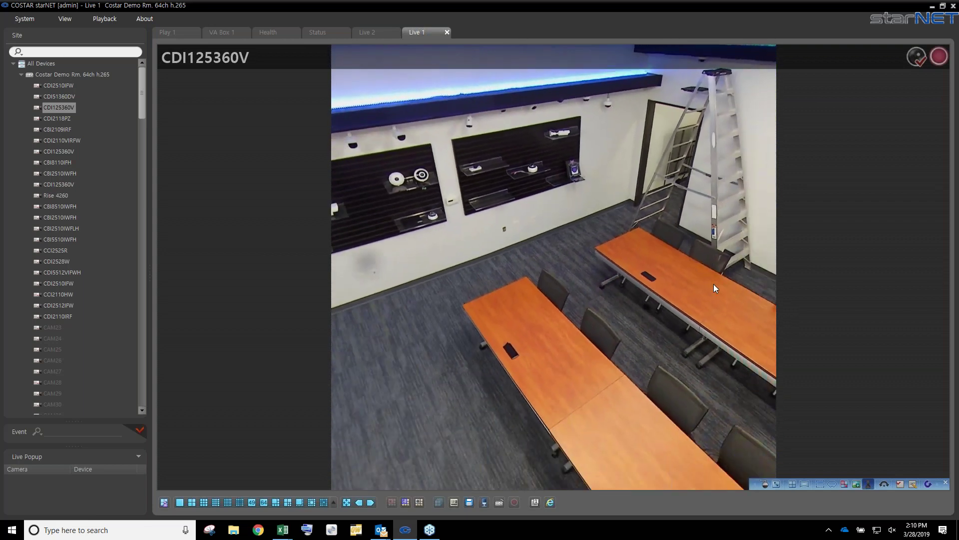
Show the fisheye overview inset and use it to aim the dewarped view at the double doors, zooming in and back out
click(857, 484)
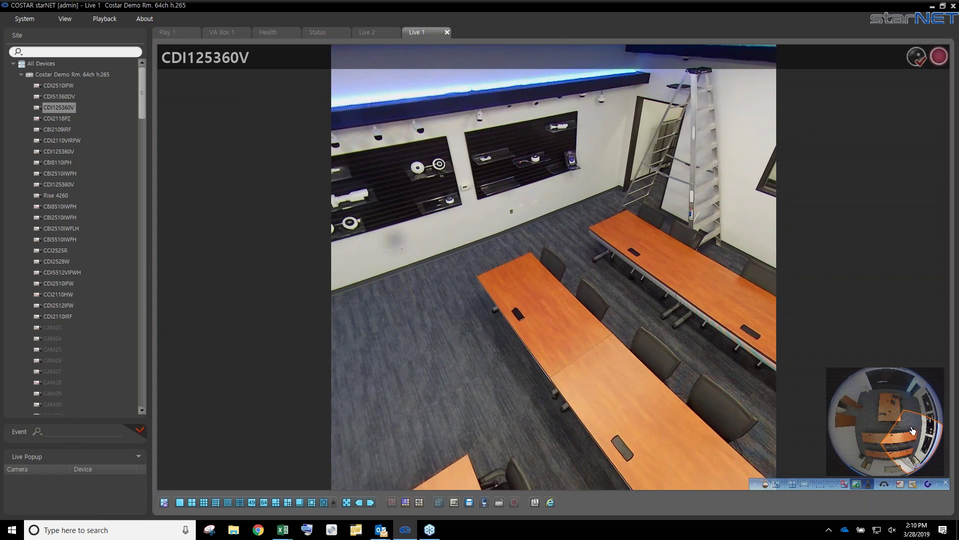
mouse_move(916, 435)
mouse_down()
mouse_move(896, 454)
mouse_move(860, 436)
mouse_move(853, 417)
mouse_up()
scroll(853, 416, up, 3)
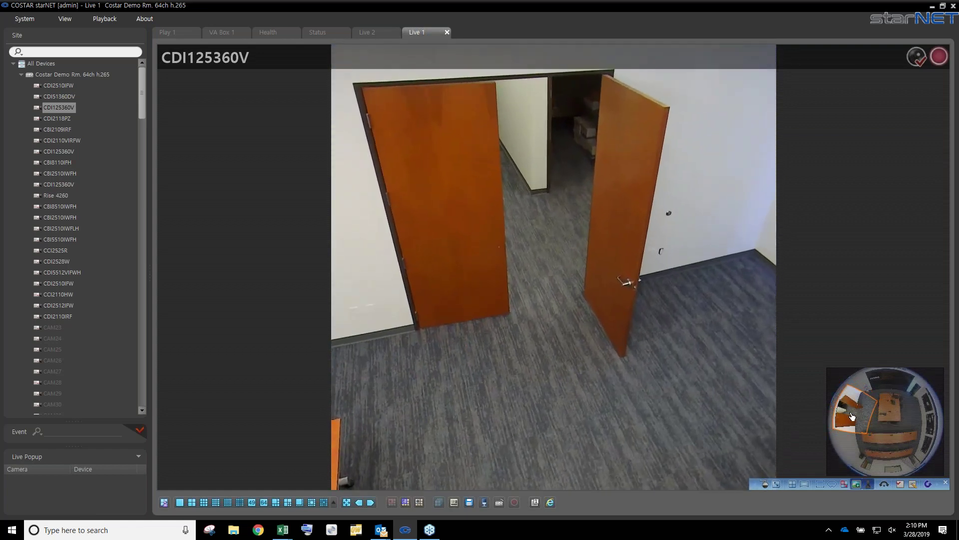
drag(852, 416, 843, 413)
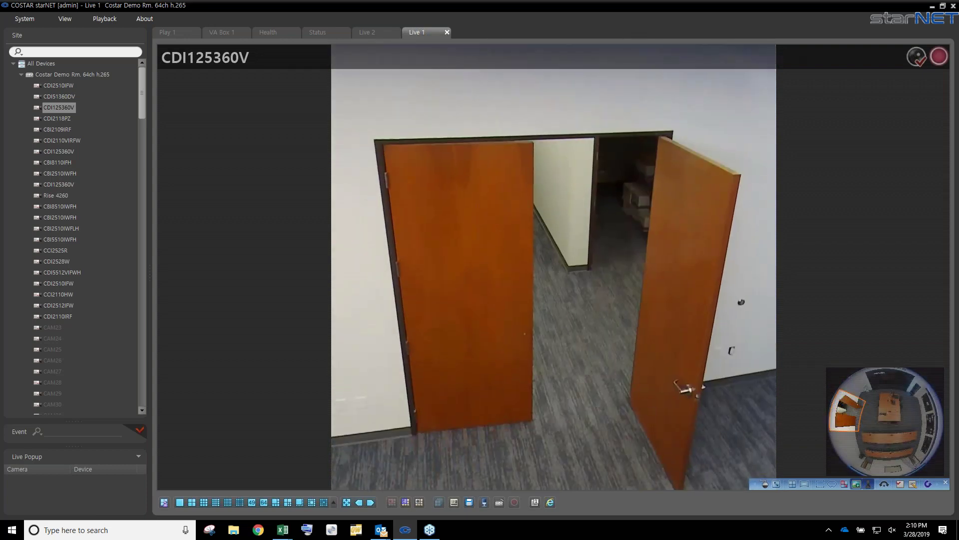
scroll(846, 417, down, 5)
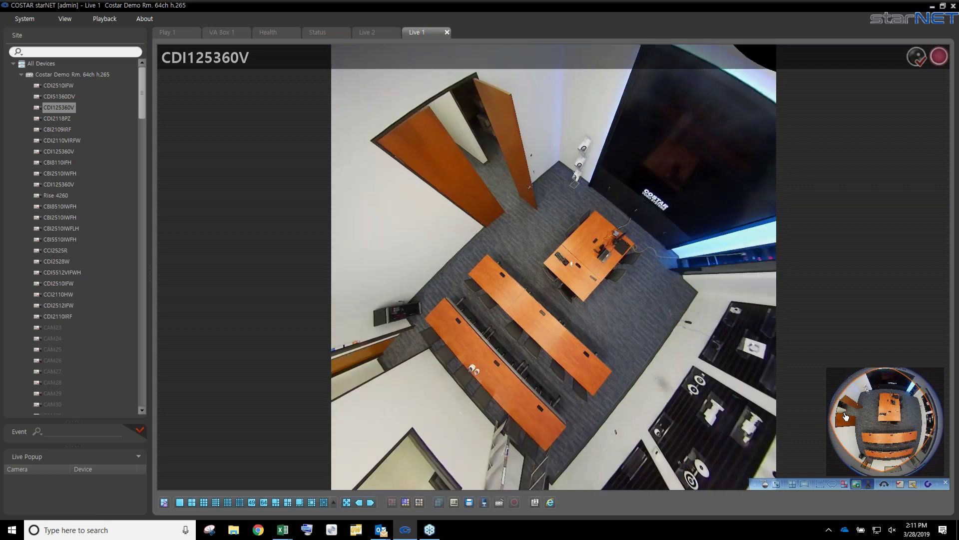
Aim the dewarped view at the central tables using the fisheye overview inset and switch to the Main + 6 Panes layout
click(879, 435)
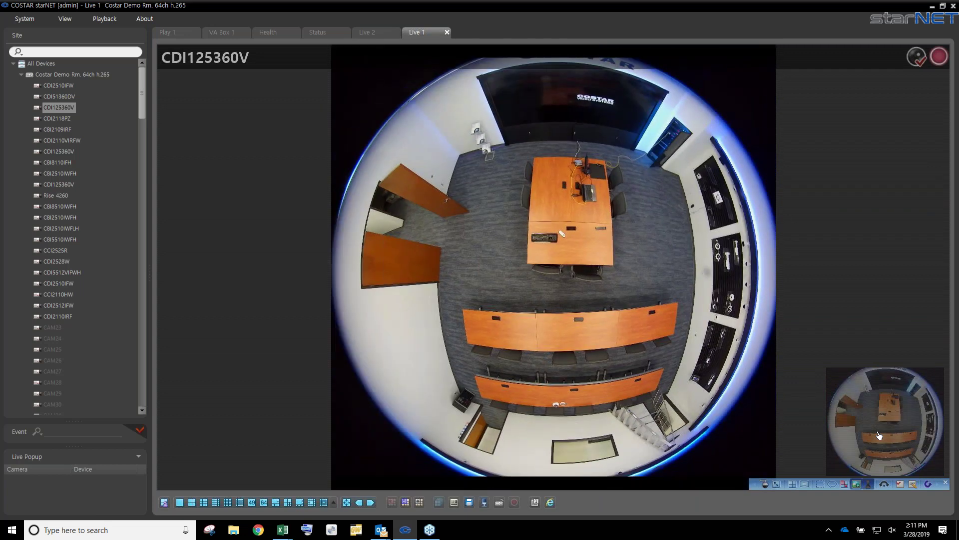
click(880, 436)
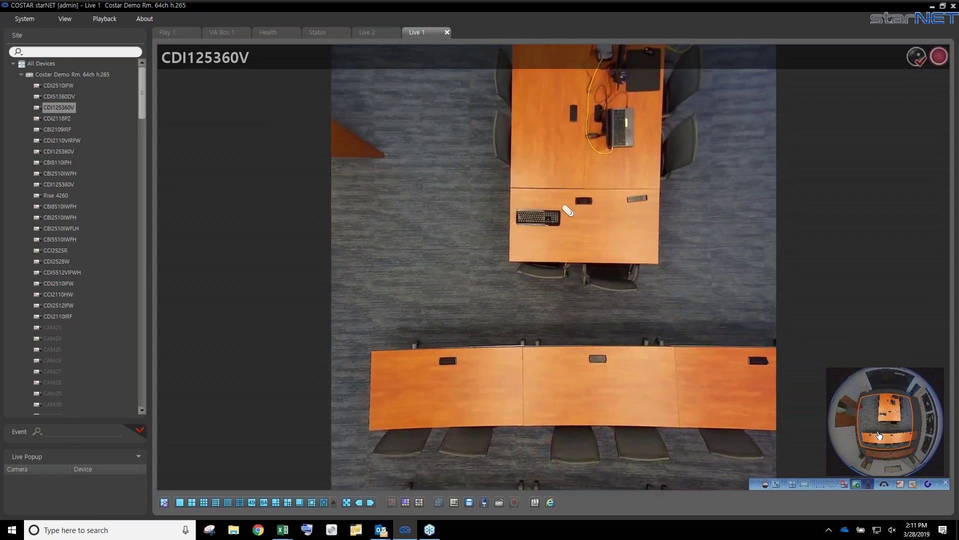
click(792, 484)
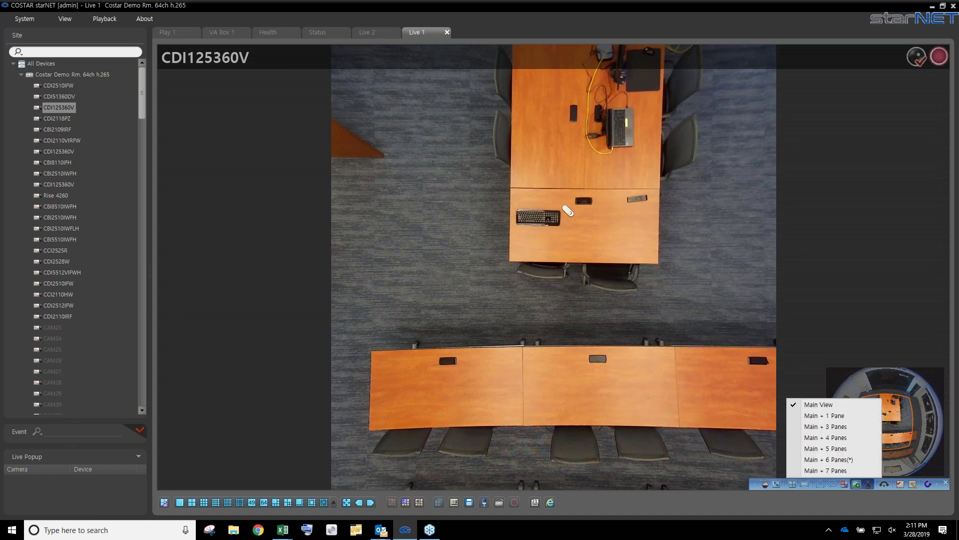
click(811, 460)
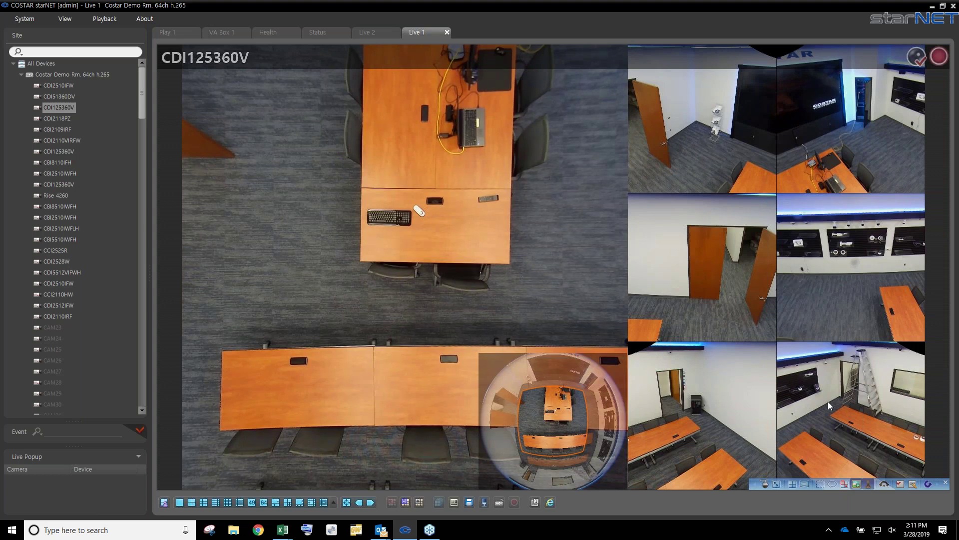
Zoom the corner-cabinet pane in and the ladder-wall pane out over the tables, and select the product display wall pane
click(685, 421)
scroll(684, 419, up, 3)
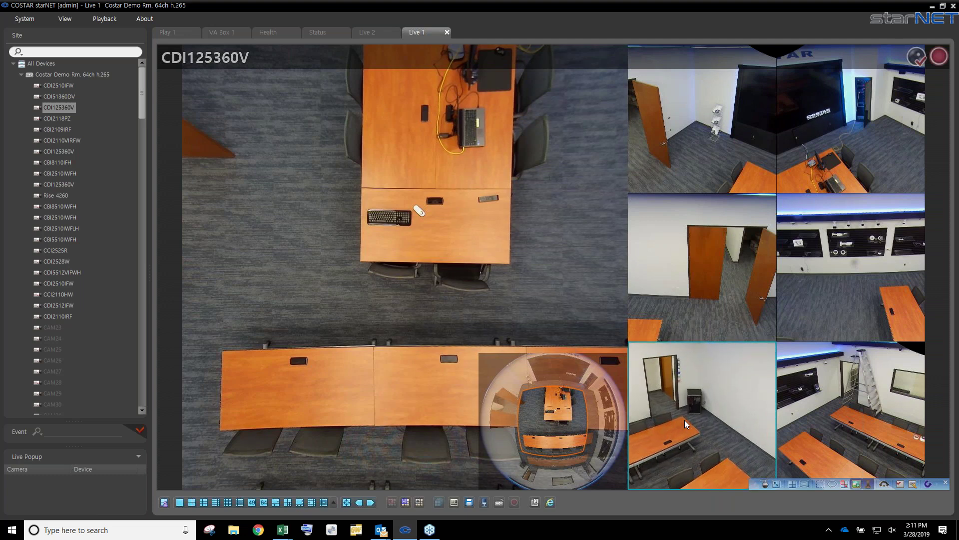
click(859, 382)
scroll(860, 394, up, 3)
scroll(860, 394, down, 3)
click(838, 275)
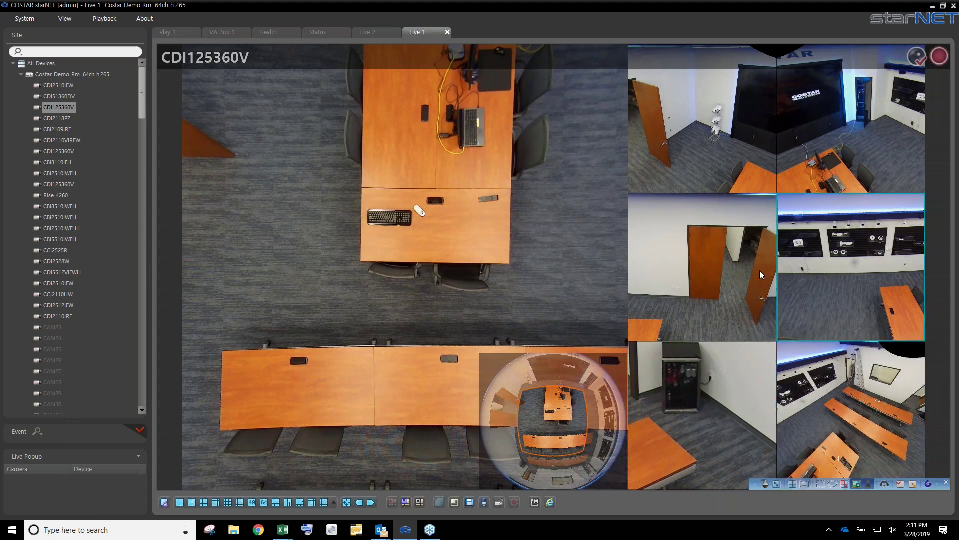
Zoom the main view out to the full fisheye, and zoom the first pane in on the stacked cameras and center them
scroll(344, 239, down, 3)
scroll(343, 238, down, 3)
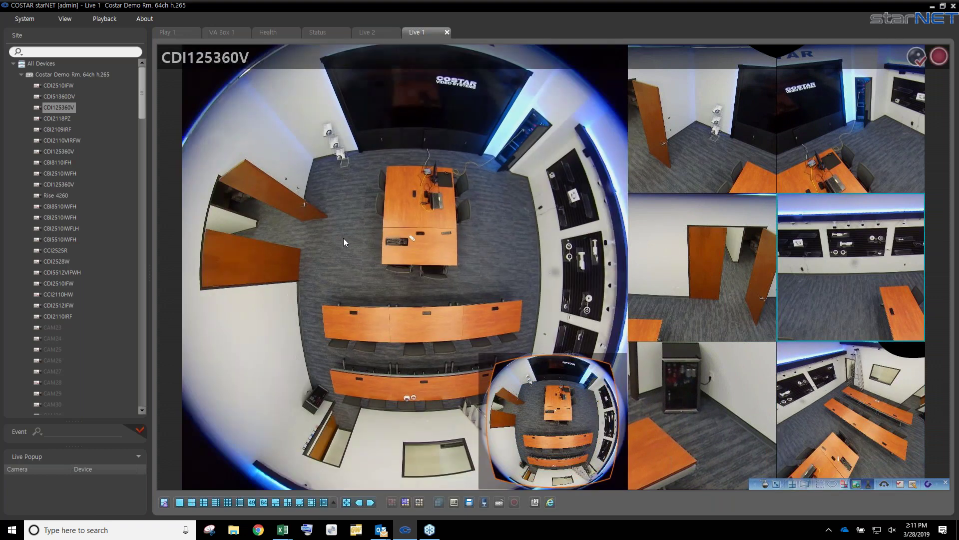
click(718, 152)
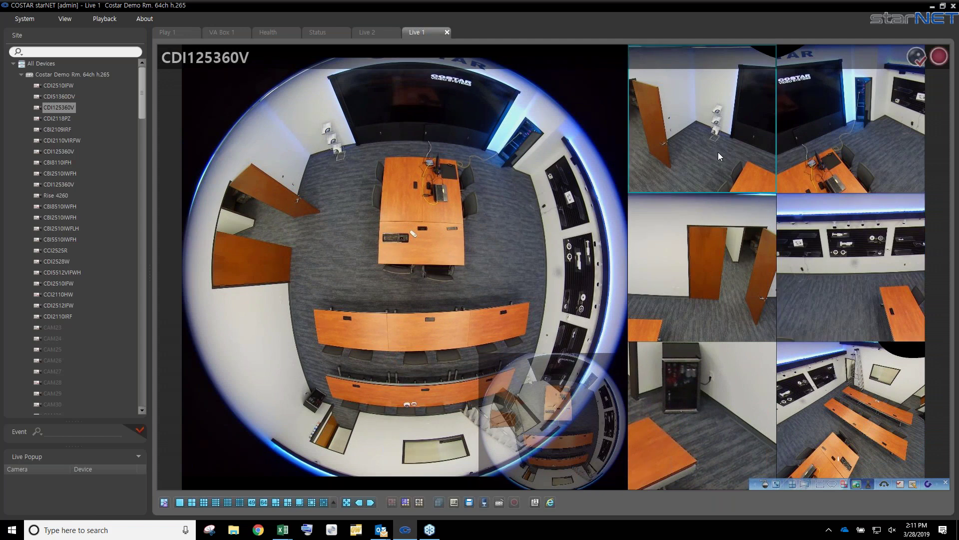
scroll(718, 152, up, 3)
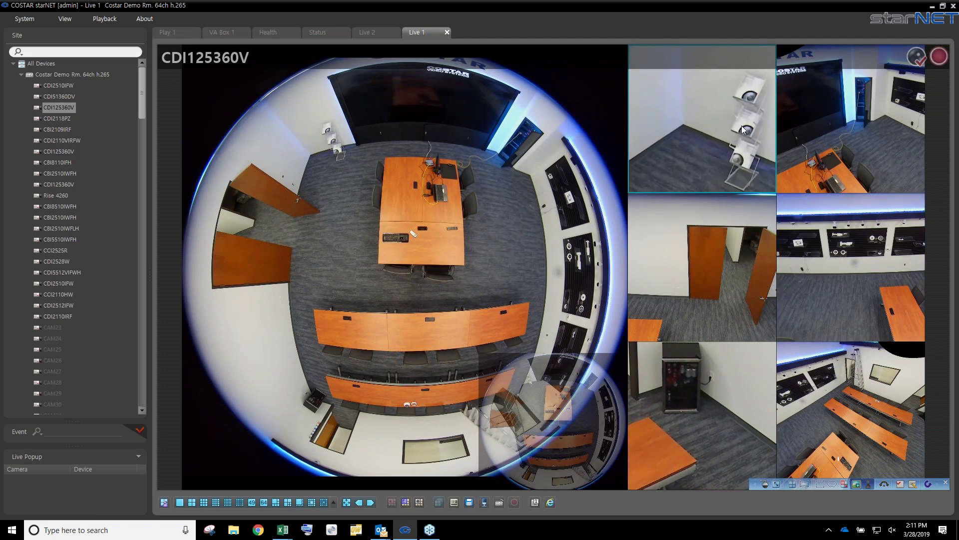
drag(748, 124, 772, 121)
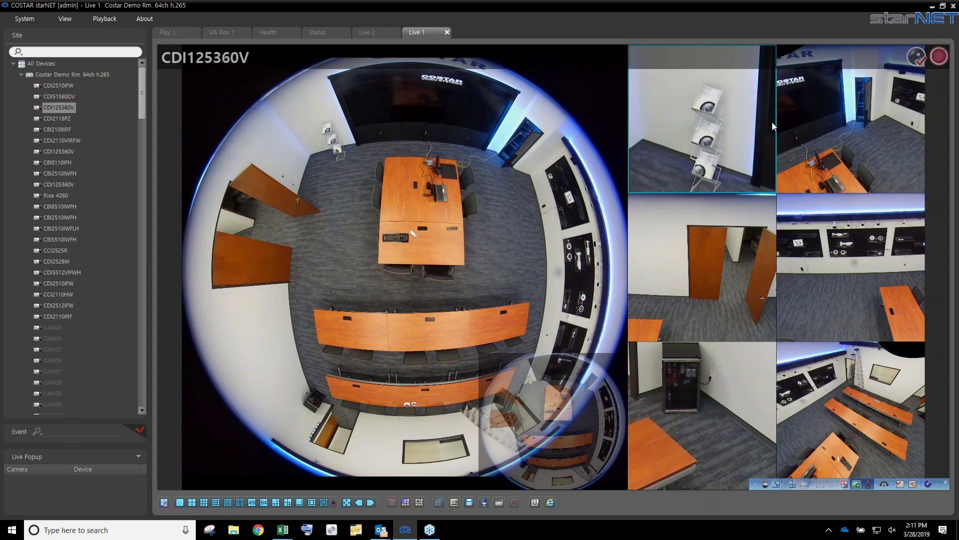
Switch the CDI125360V dewarped display to the Panoramic view and dismiss the dewarping controls
click(804, 485)
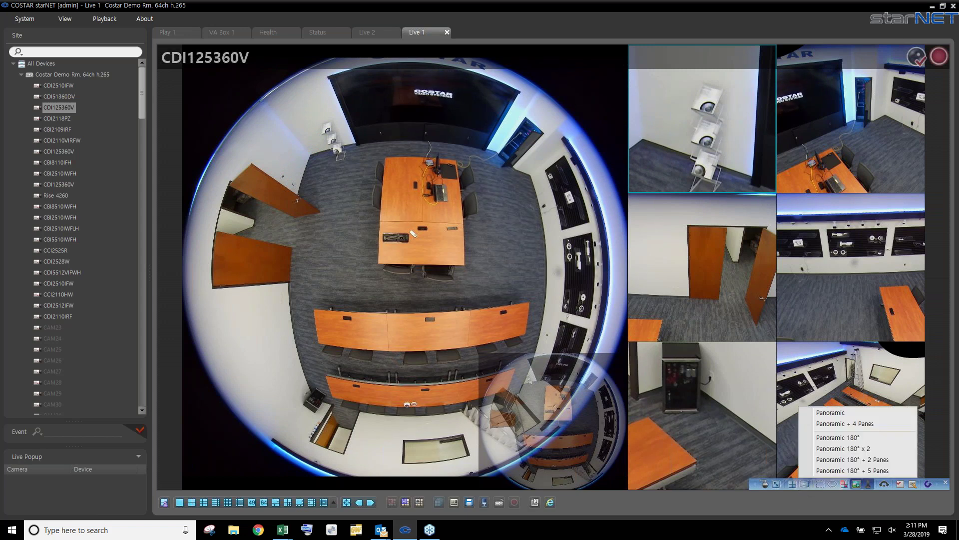
click(827, 413)
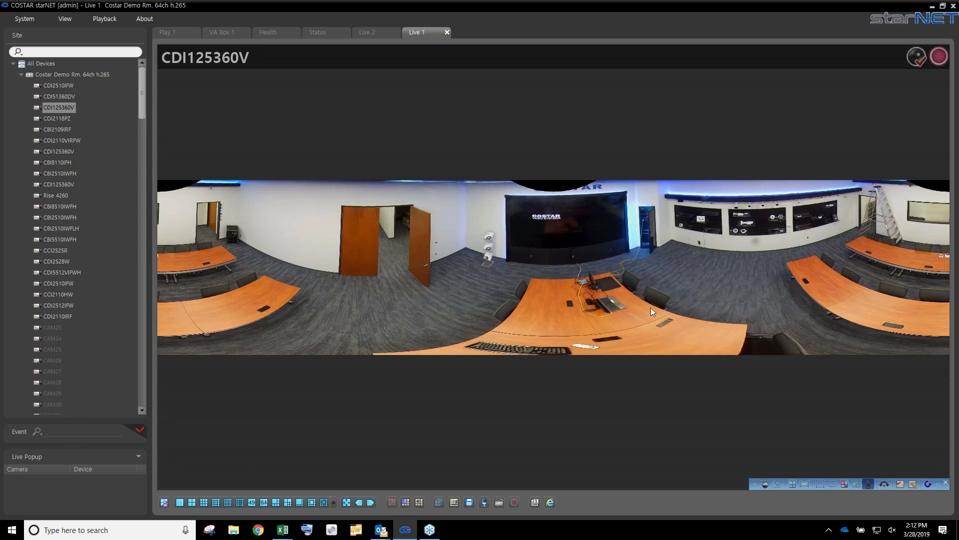
click(757, 485)
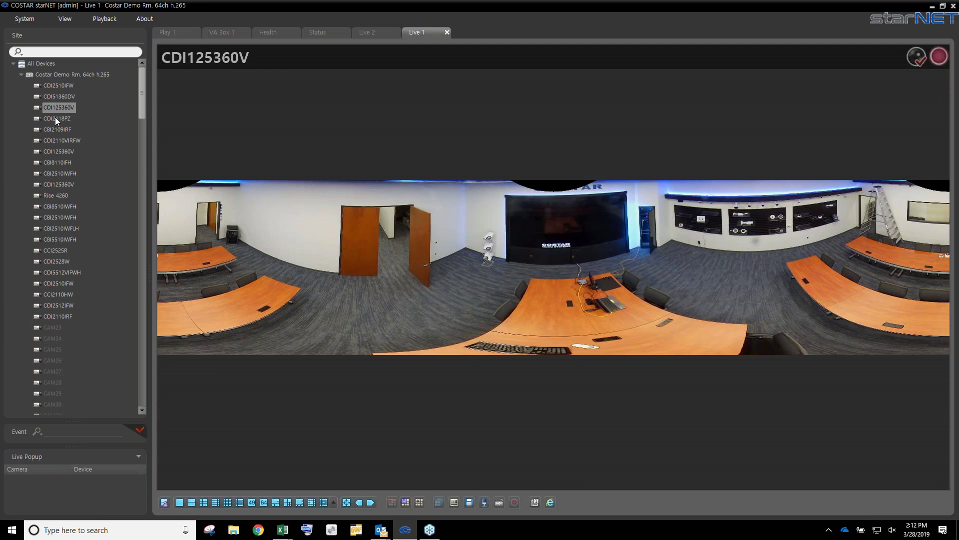
Load the CDI51360DV camera in place of the panoramic view, start its 1 Minute instant playback and pause it
drag(50, 96, 554, 441)
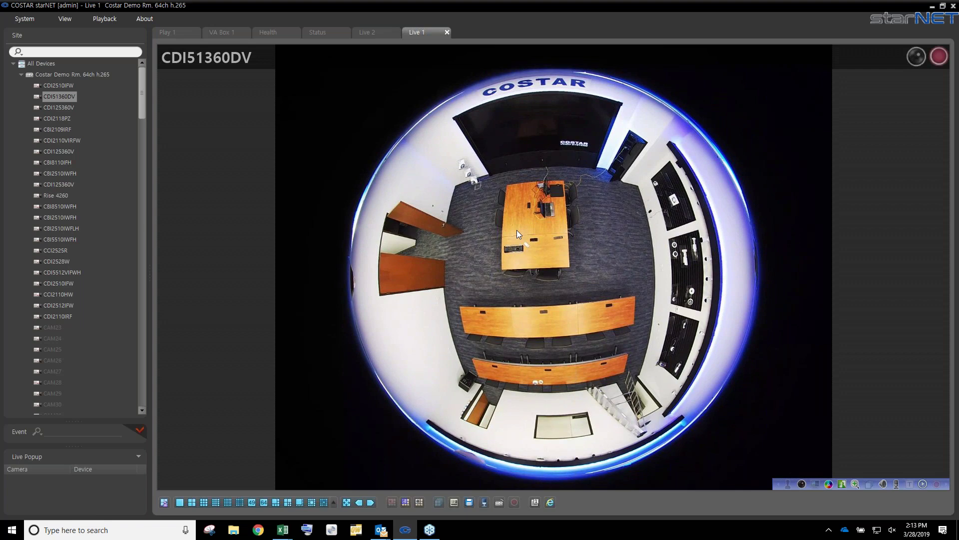
click(923, 484)
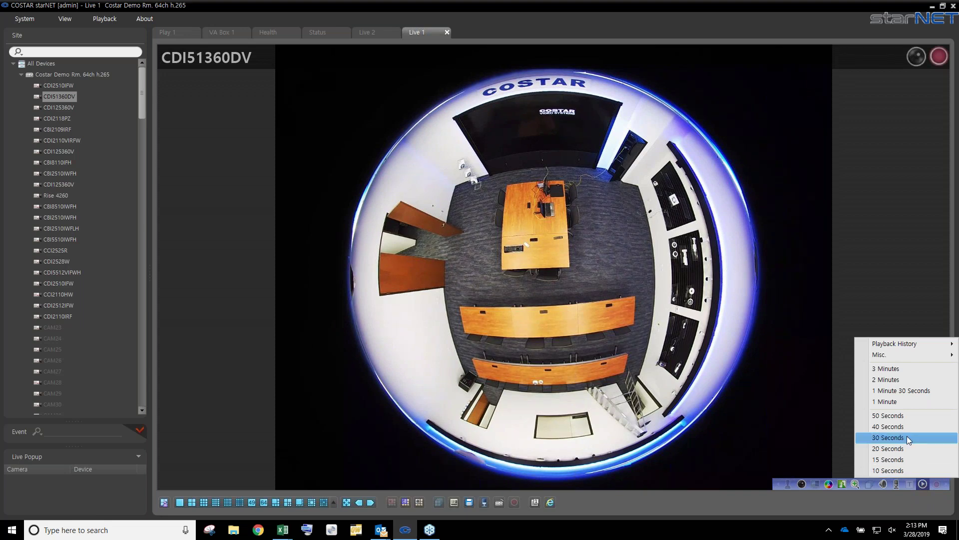
click(881, 402)
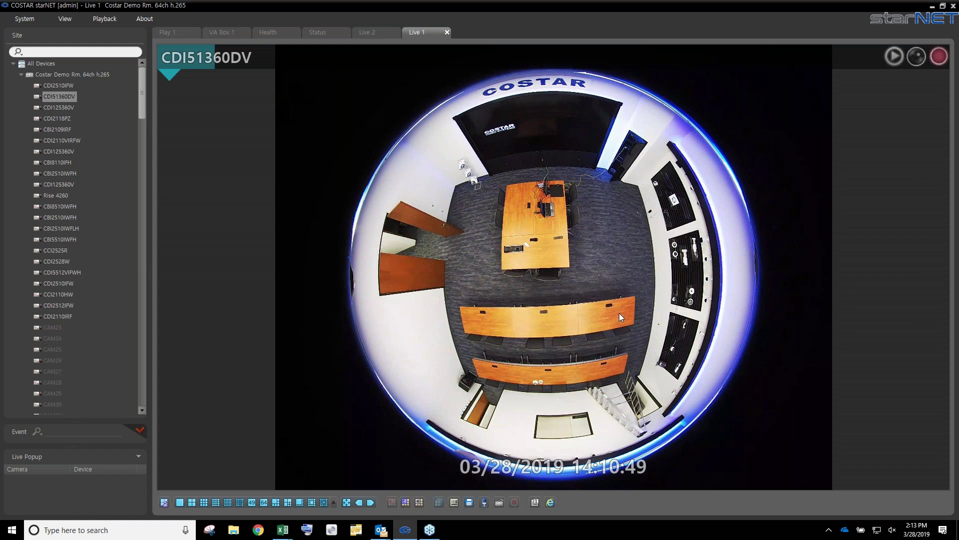
mouse_move(621, 317)
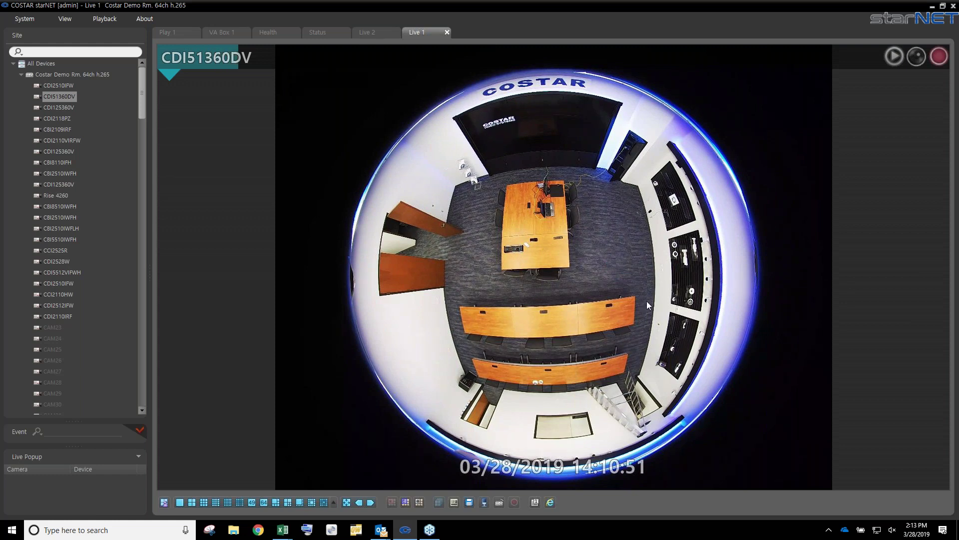
mouse_move(568, 263)
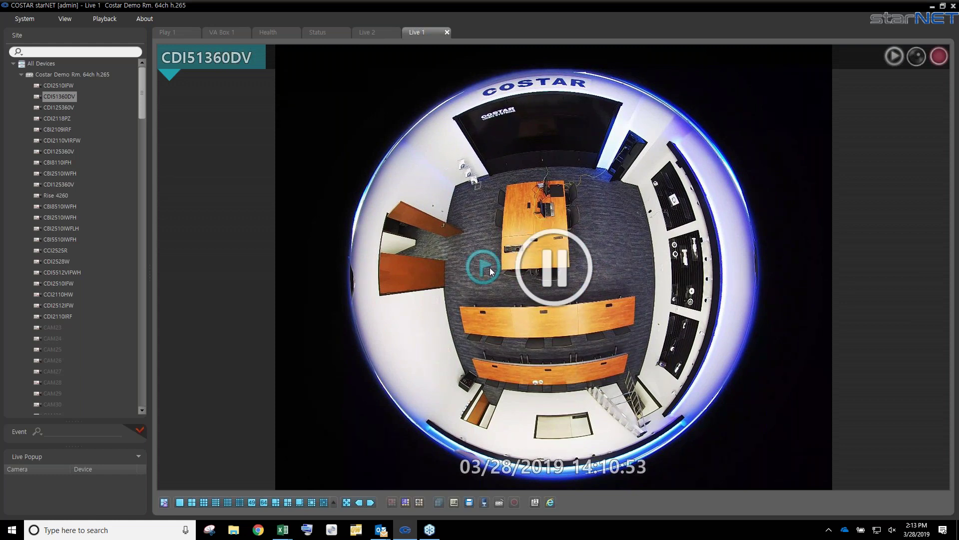
click(546, 264)
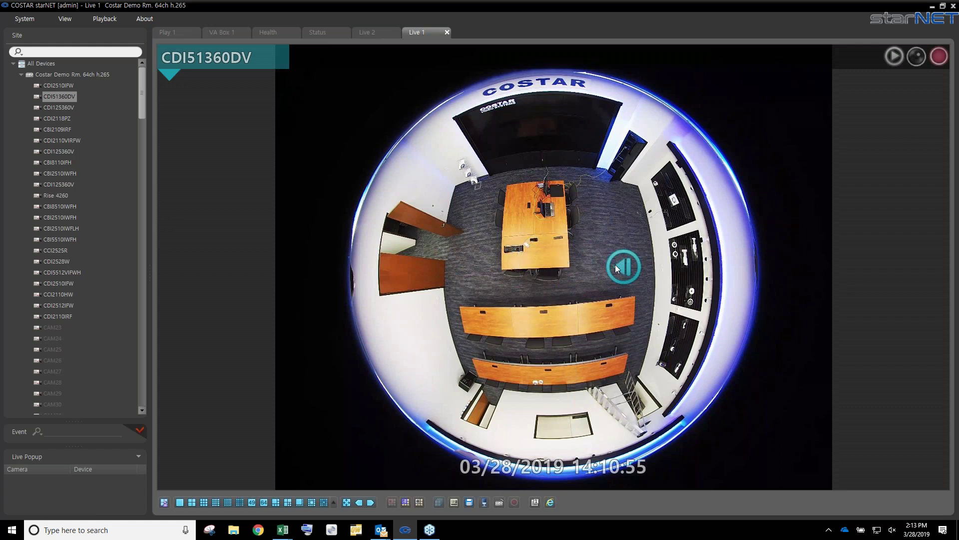
Switch Live 1 to the 3x3 layout and add cameras CDI2118PZ and CDI2110VIRFW to the next two cells
click(203, 502)
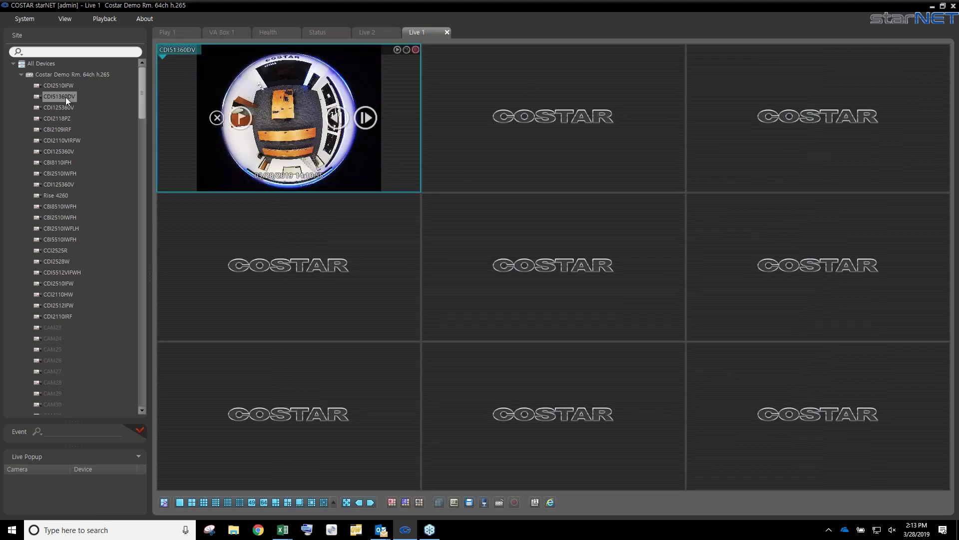
drag(57, 118, 505, 165)
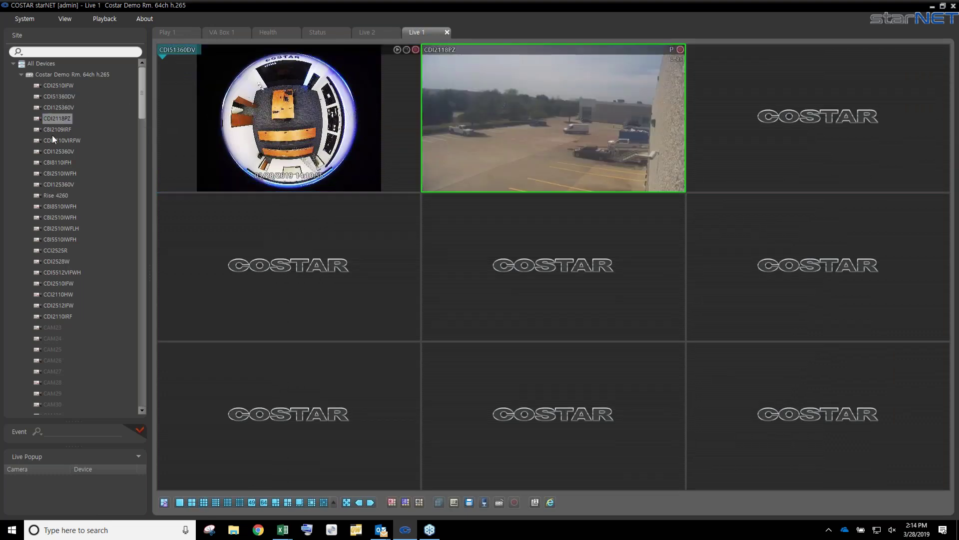
drag(58, 140, 780, 170)
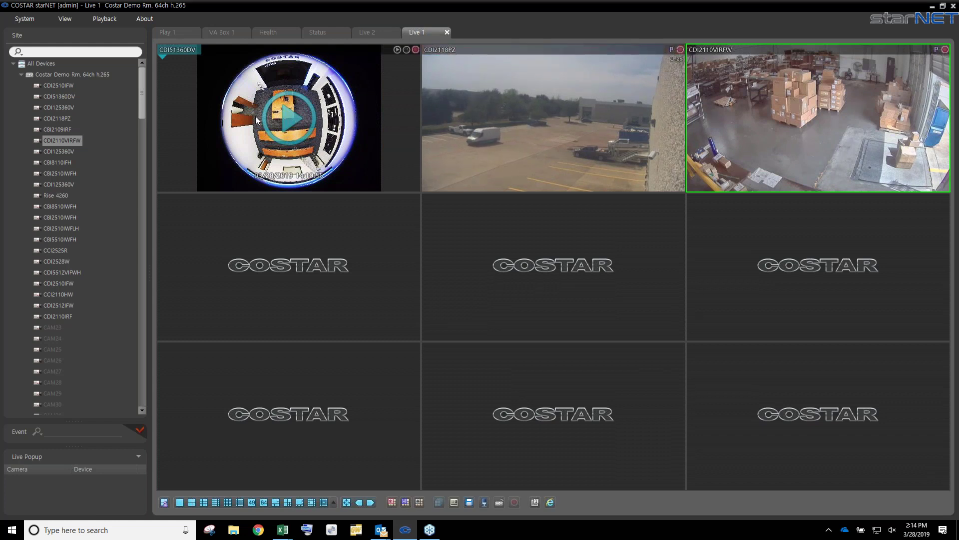
Return CDI51360DV to live video and start a 1 Minute instant playback on CDI2118PZ
click(237, 119)
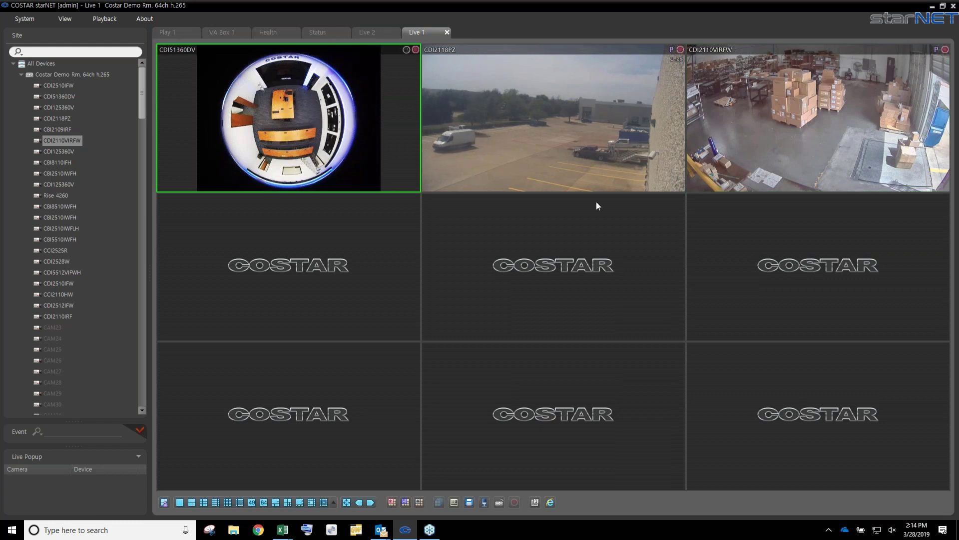
click(504, 144)
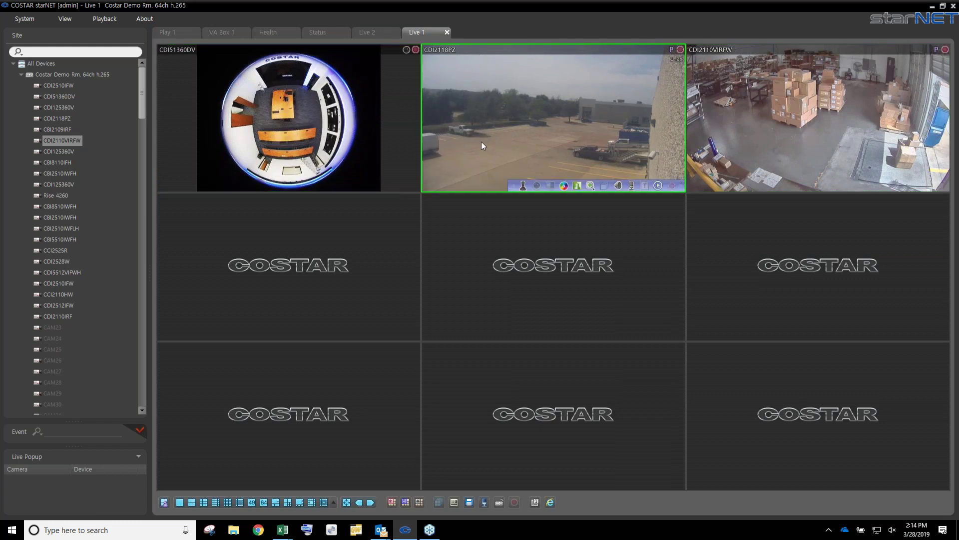
click(658, 185)
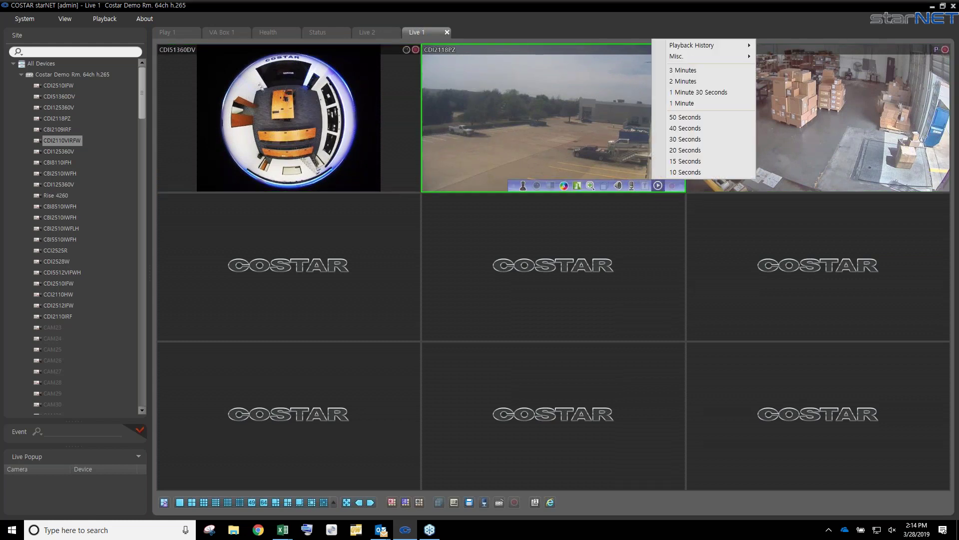
click(689, 103)
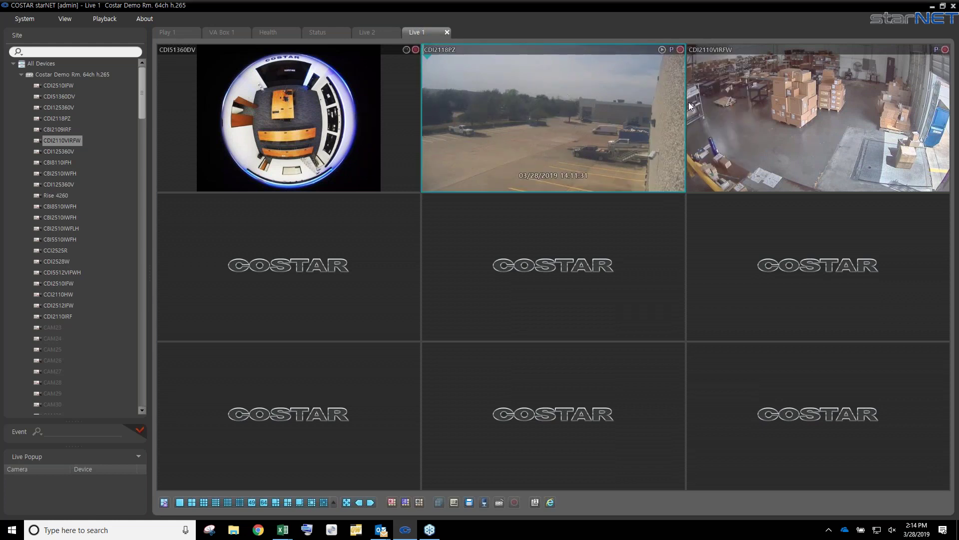
Step the CDI2118PZ instant playback forward by frame and resume playing it
mouse_move(555, 126)
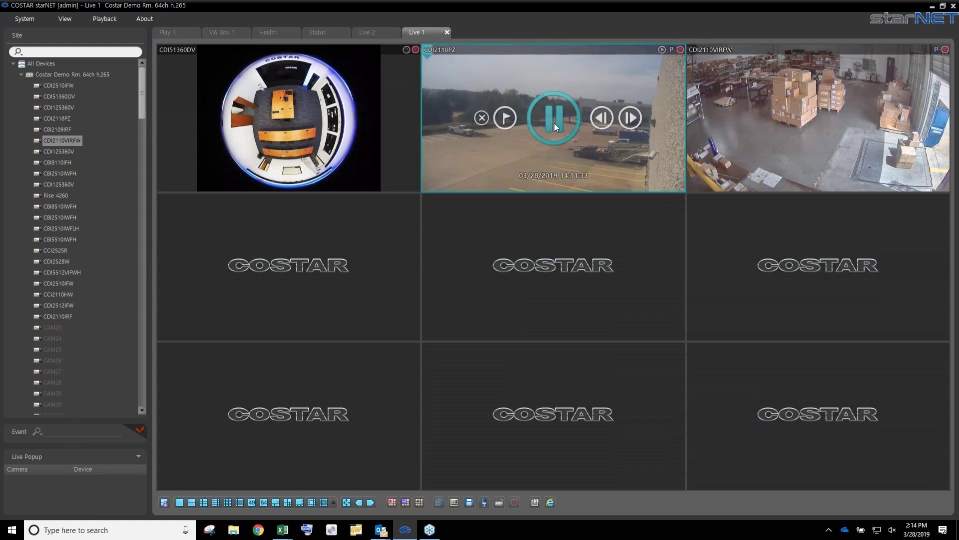
click(630, 118)
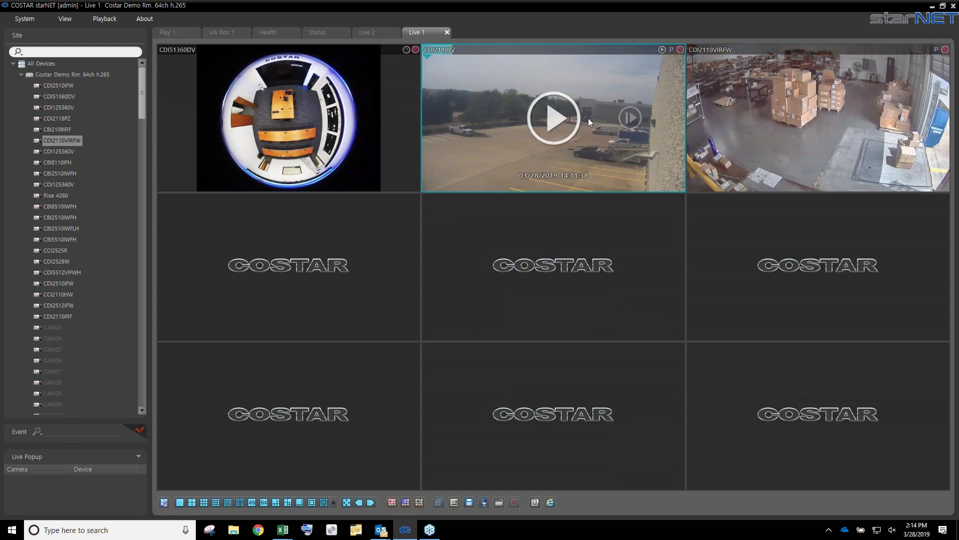
click(550, 117)
mouse_move(535, 174)
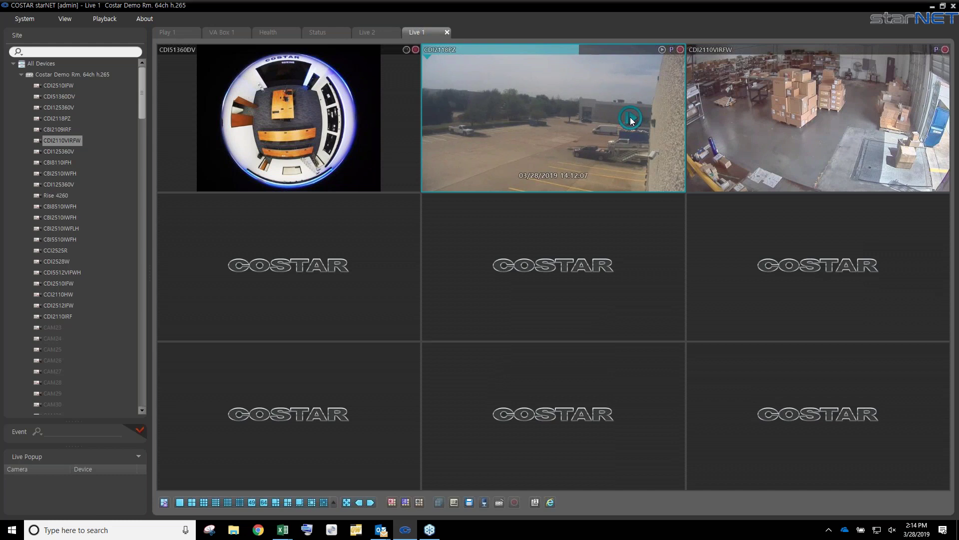
click(552, 121)
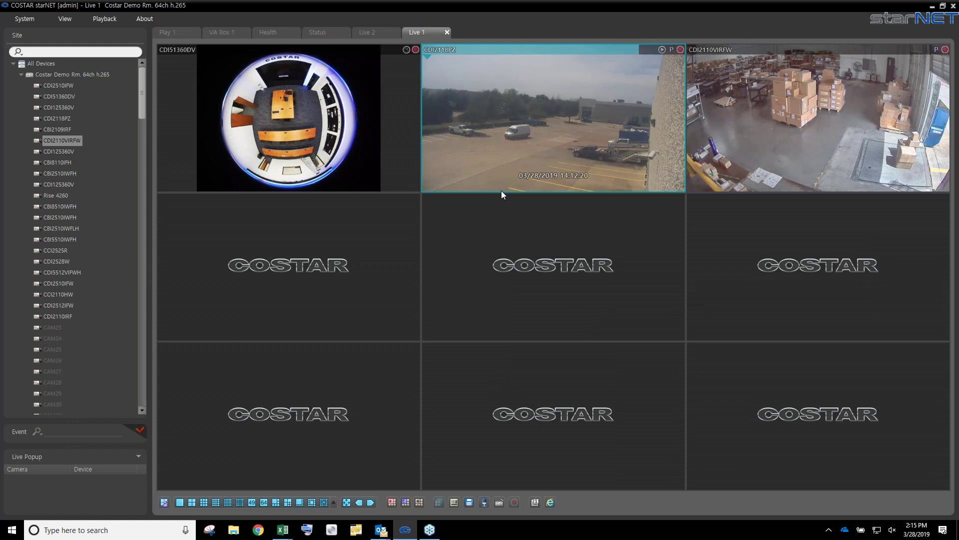
Bookmark the white van moment in the CDI2118PZ playback, keeping the suggested name and adding the description "oldssdgn"
mouse_move(502, 160)
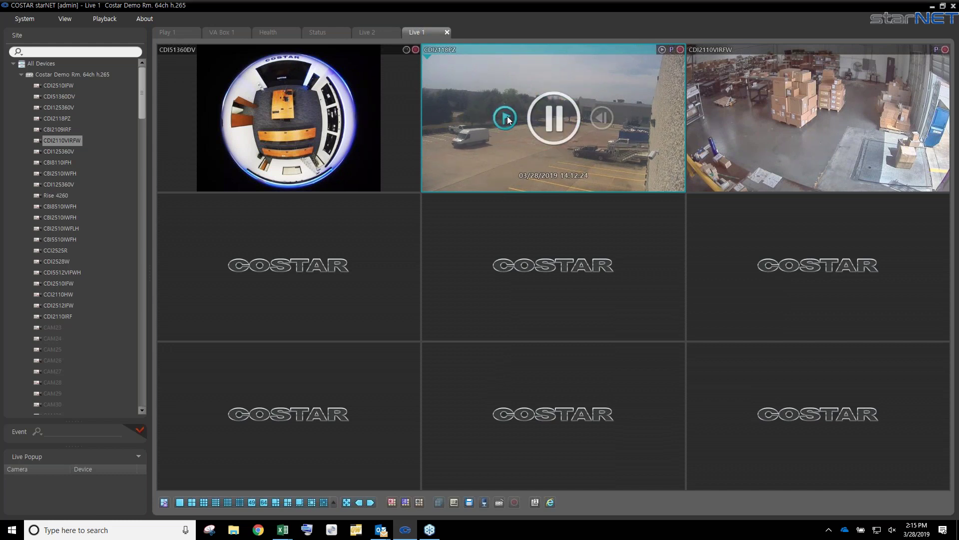
click(502, 118)
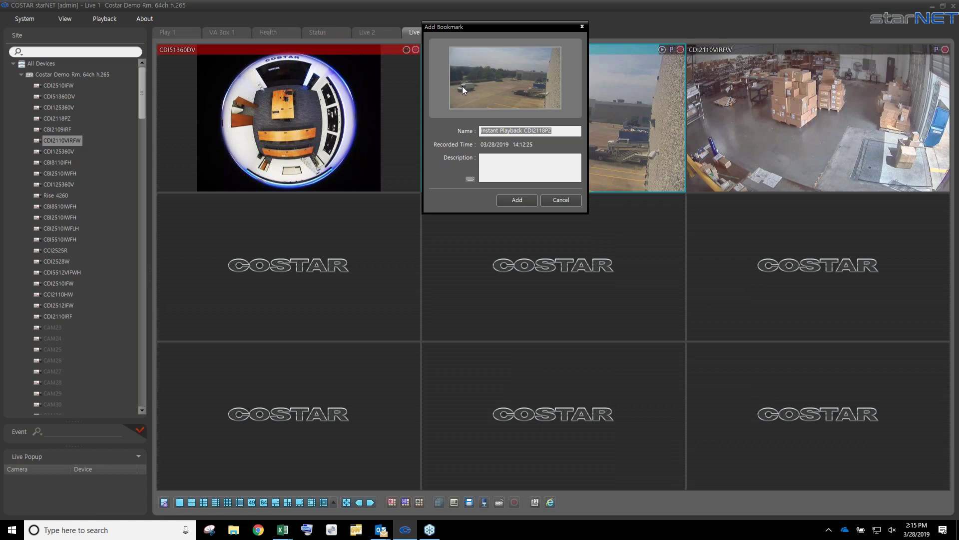
click(489, 158)
text(oldssdgnSOGSG)
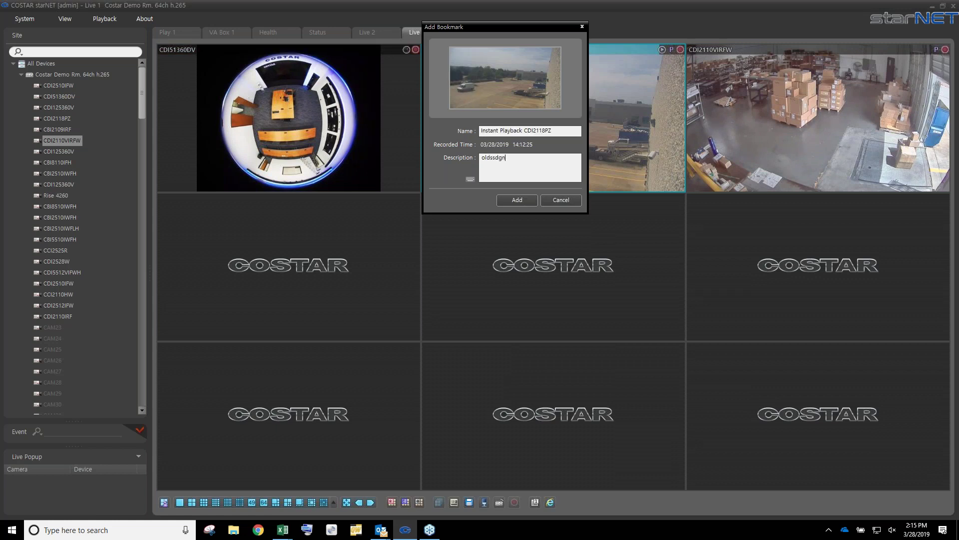
click(518, 200)
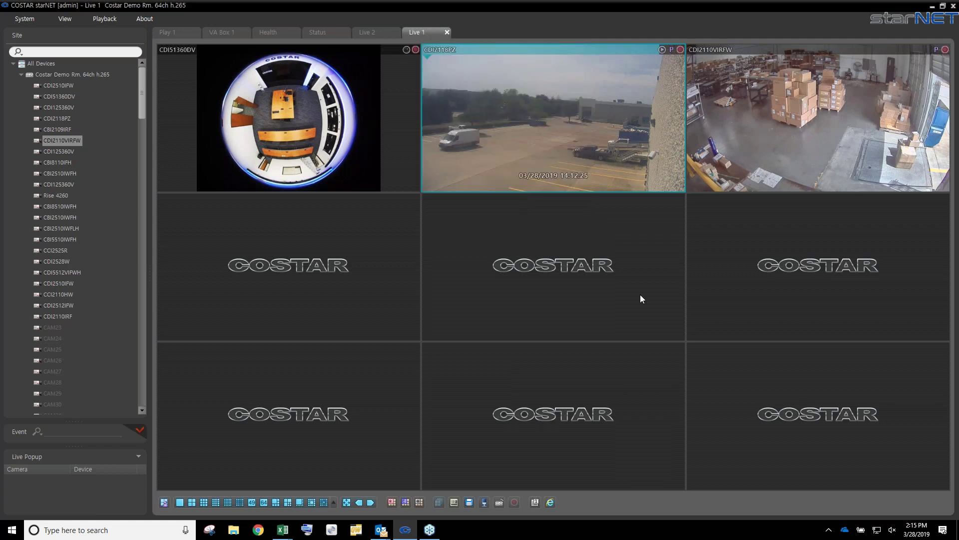
mouse_move(492, 122)
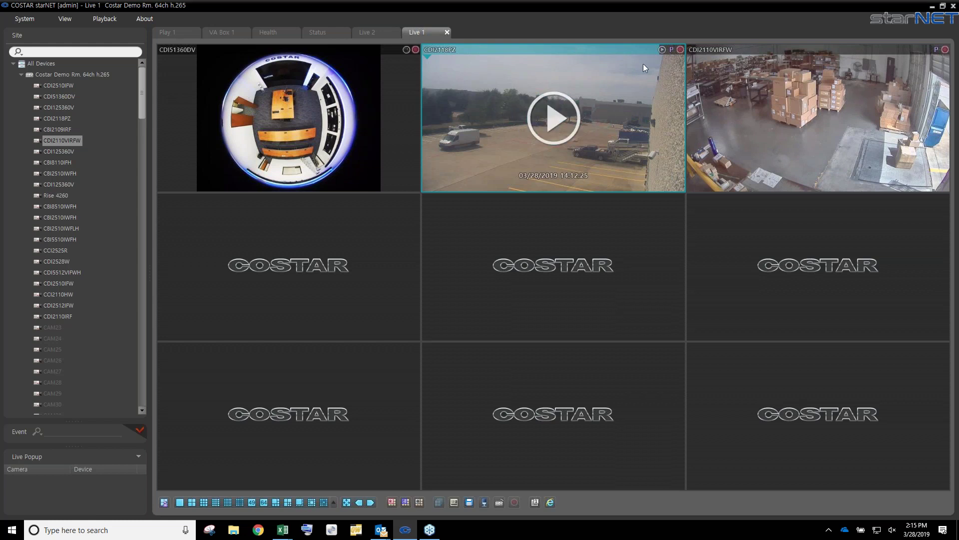
Return CDI2118PZ to live video and switch Live 1 to the two-column vertical screen format
mouse_move(577, 158)
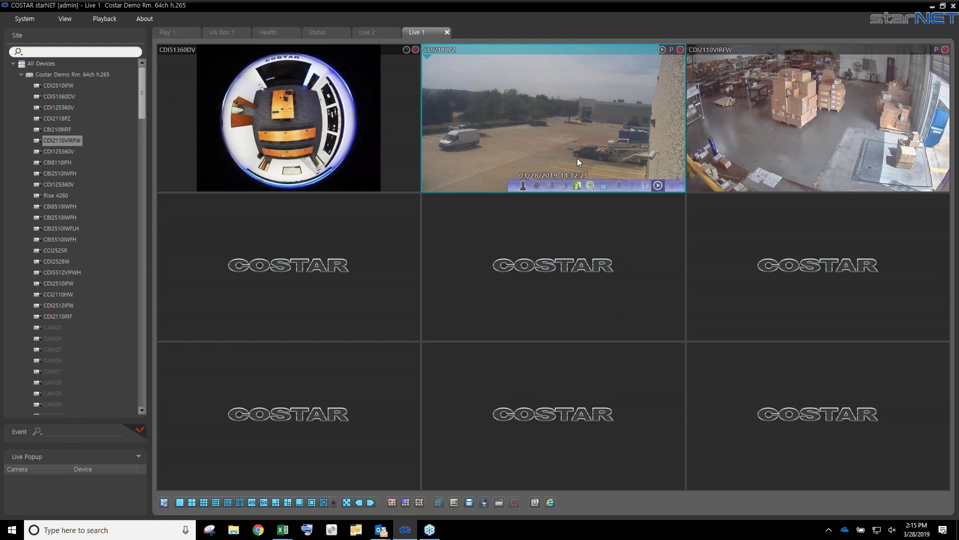
click(658, 186)
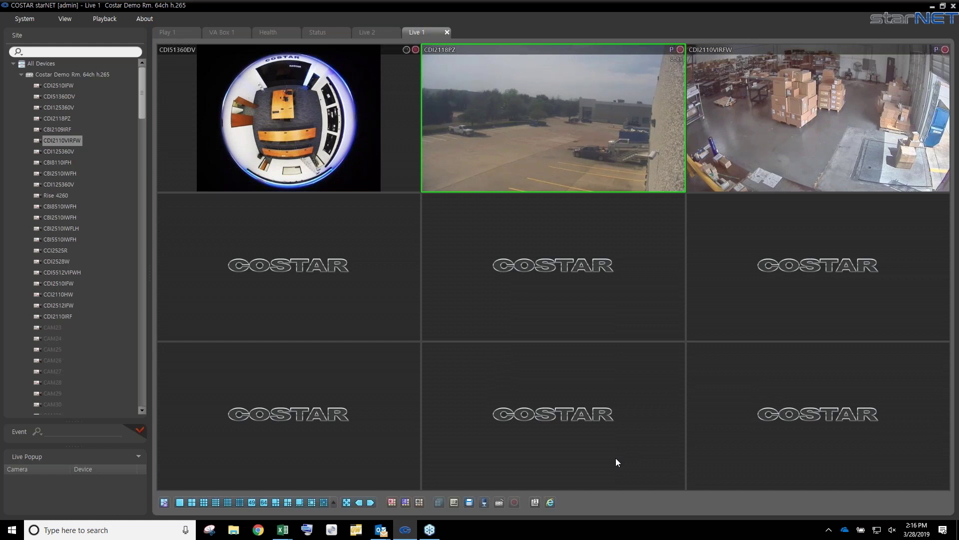
click(332, 501)
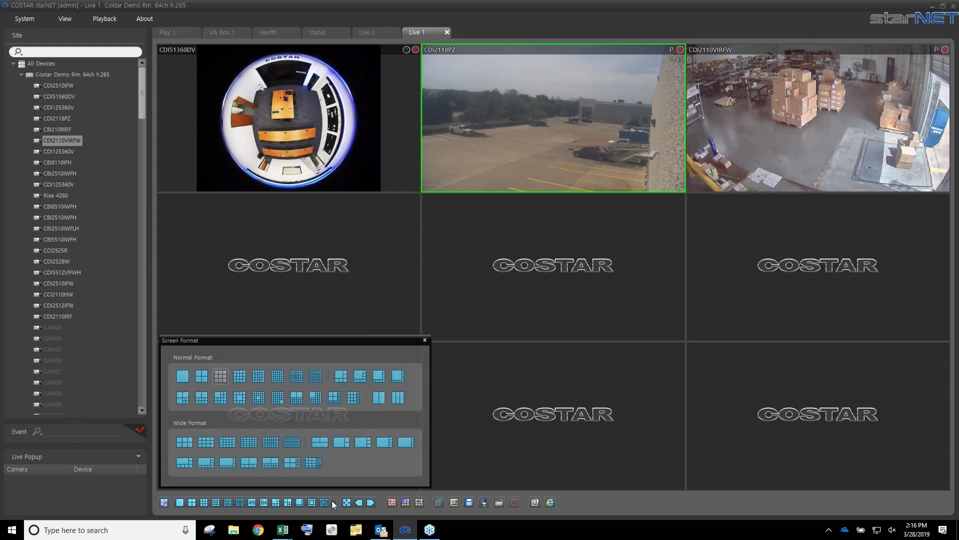
click(380, 398)
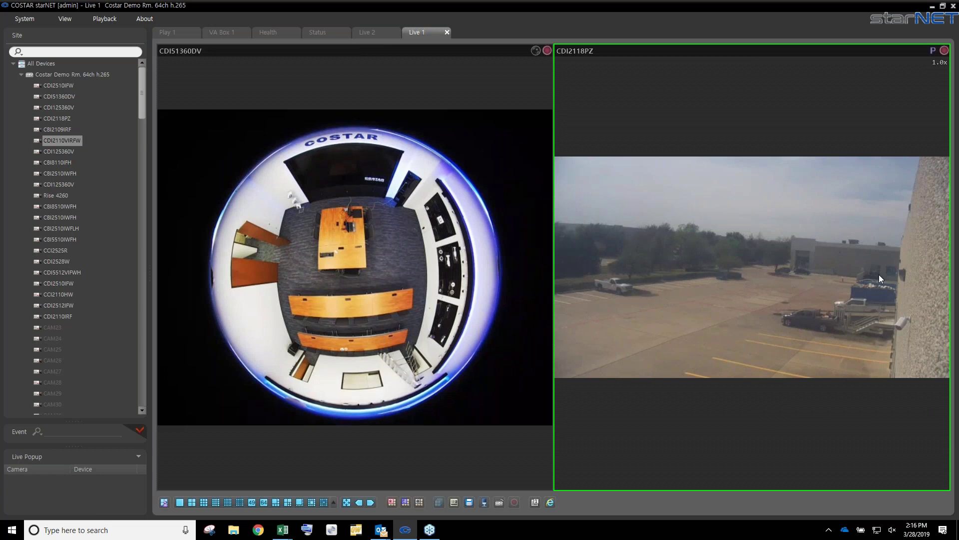
mouse_move(765, 304)
mouse_move(726, 365)
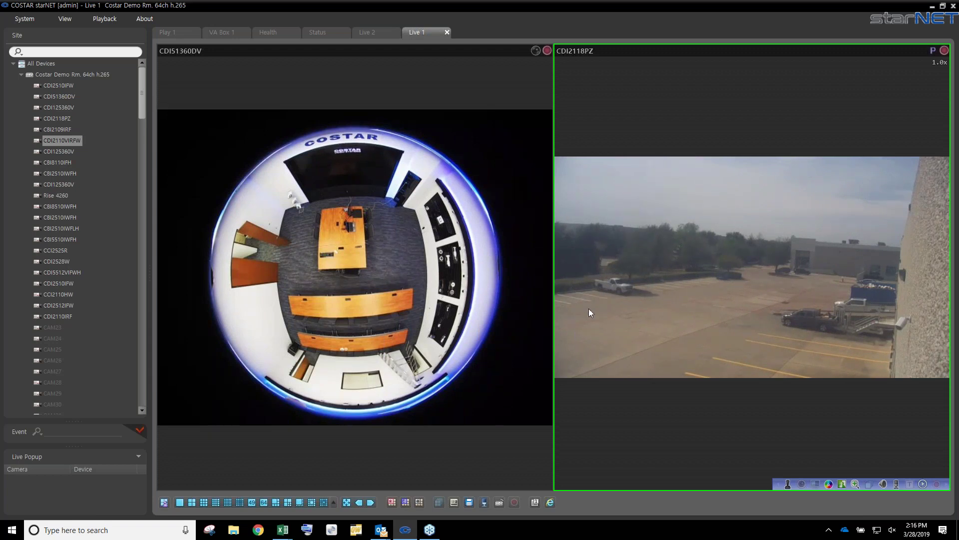
Replace CDI2118PZ in the second column of Live 1 with camera CDI2512IFW
drag(143, 95, 142, 107)
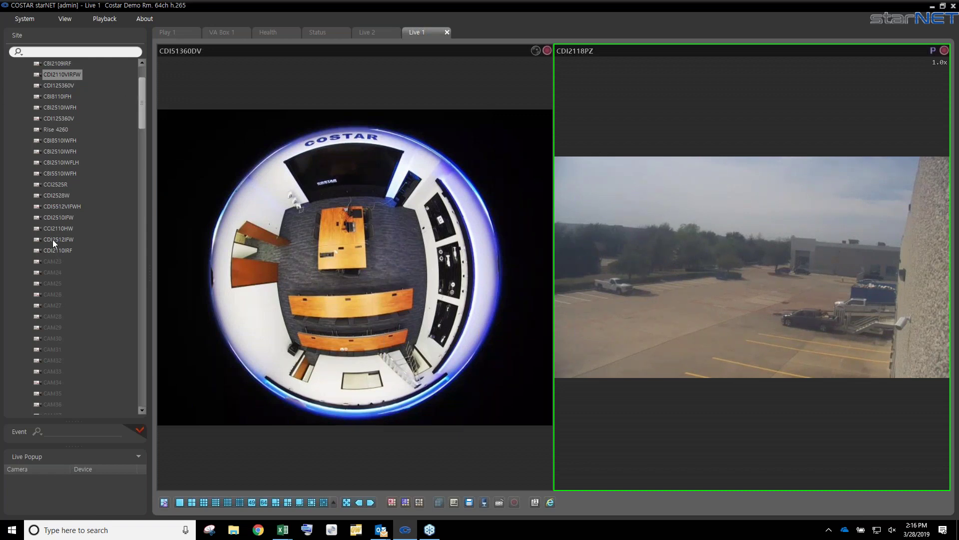
drag(53, 239, 632, 232)
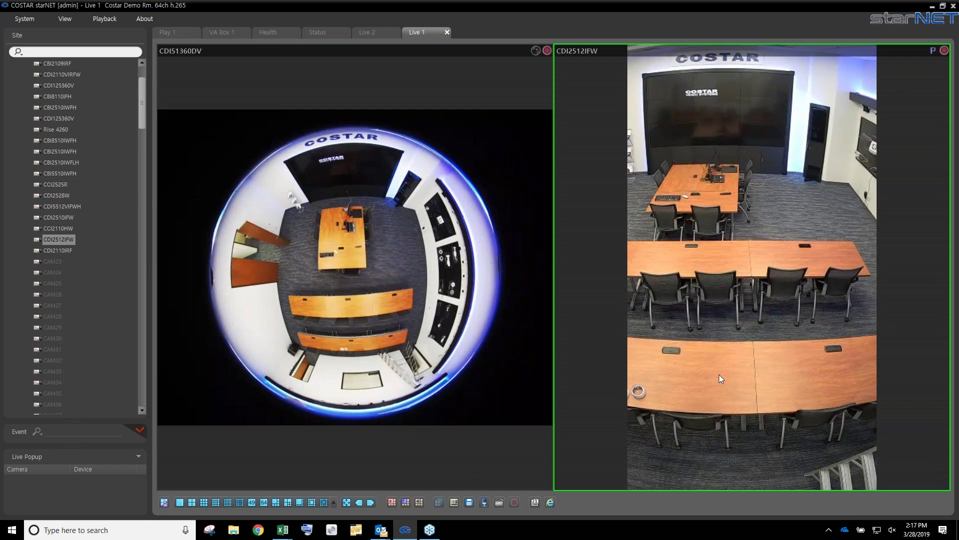
mouse_move(772, 211)
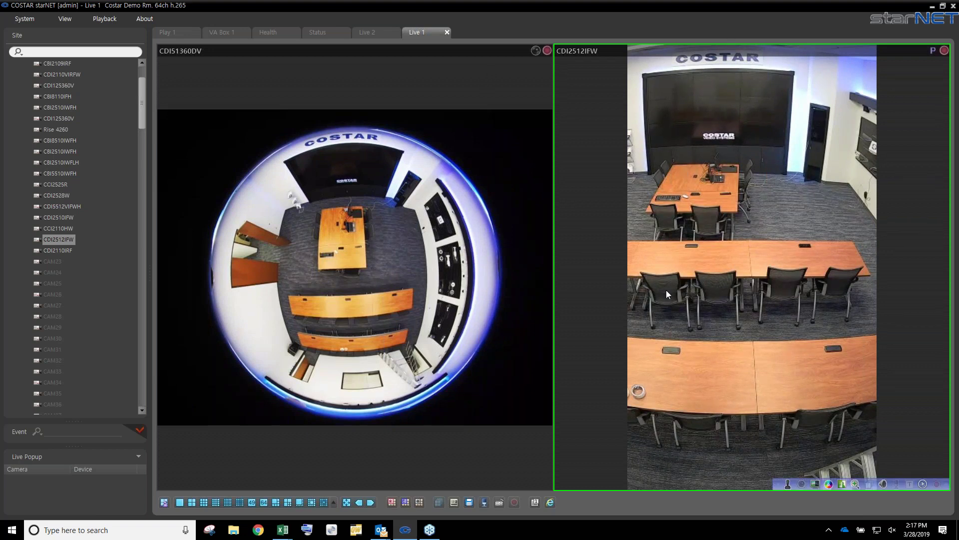
Switch Live 1 to the 2x2 layout and then to the three-column vertical screen format
click(192, 503)
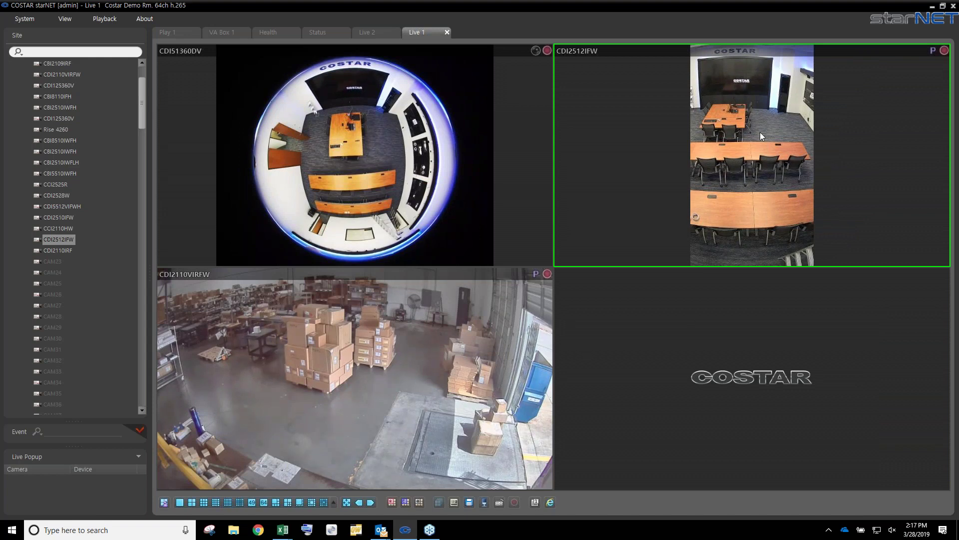
click(335, 502)
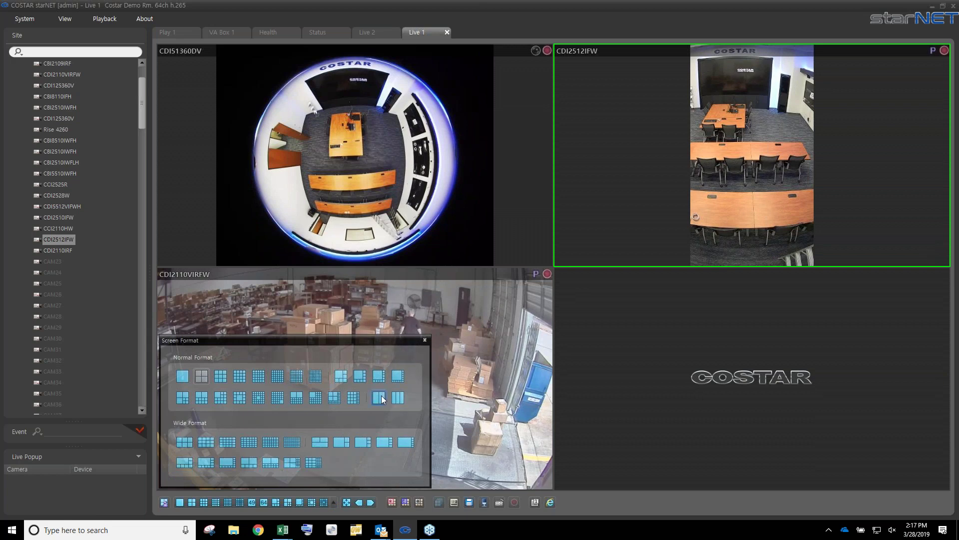
click(398, 397)
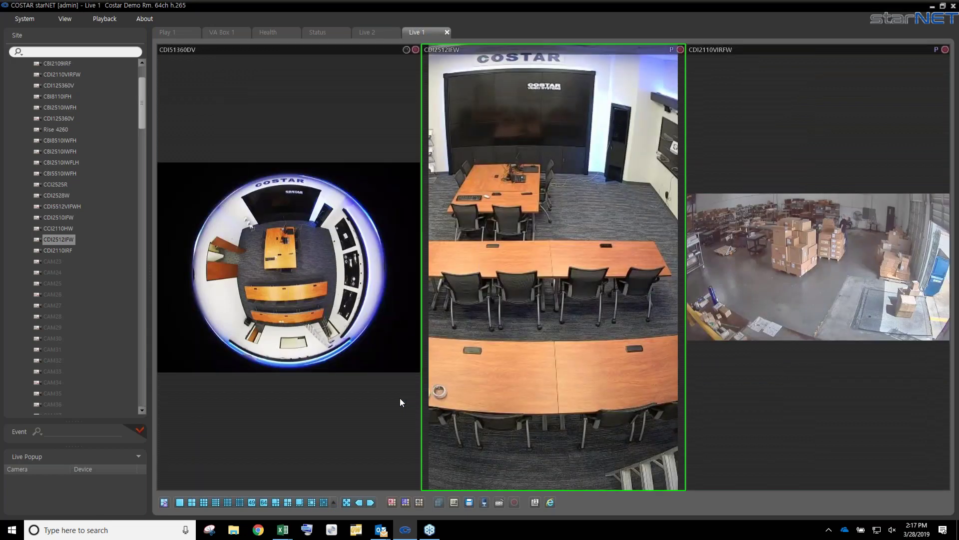
mouse_move(564, 446)
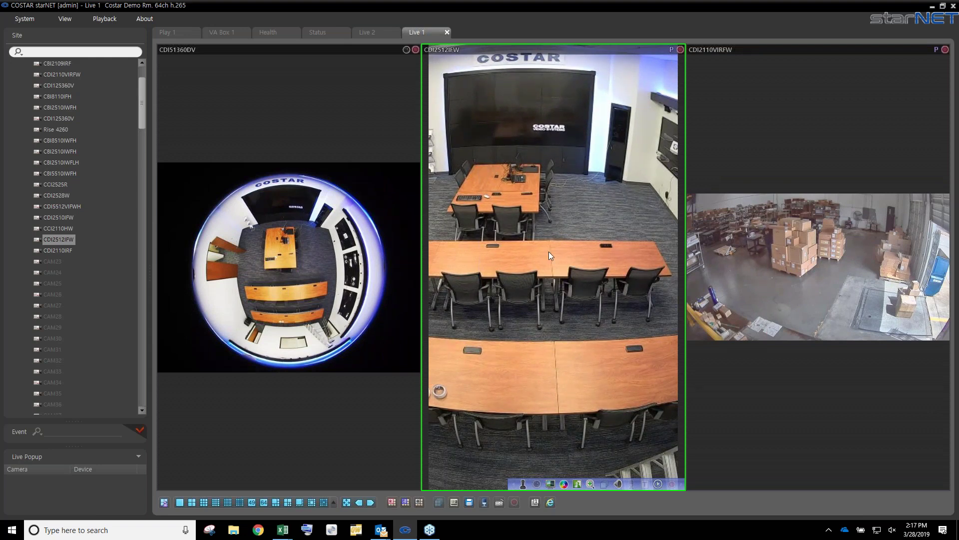
Remove all cameras from the Live 1 layout
right_click(486, 381)
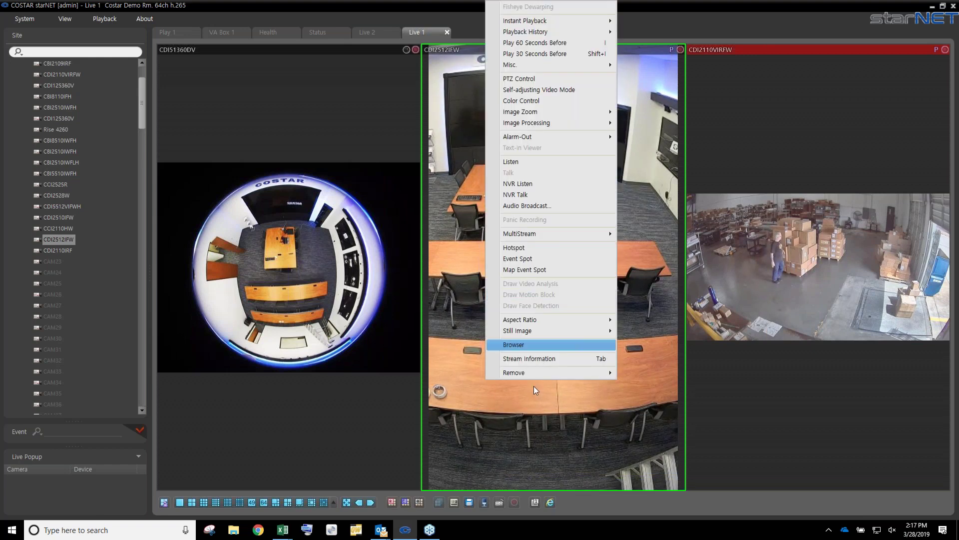
mouse_move(526, 376)
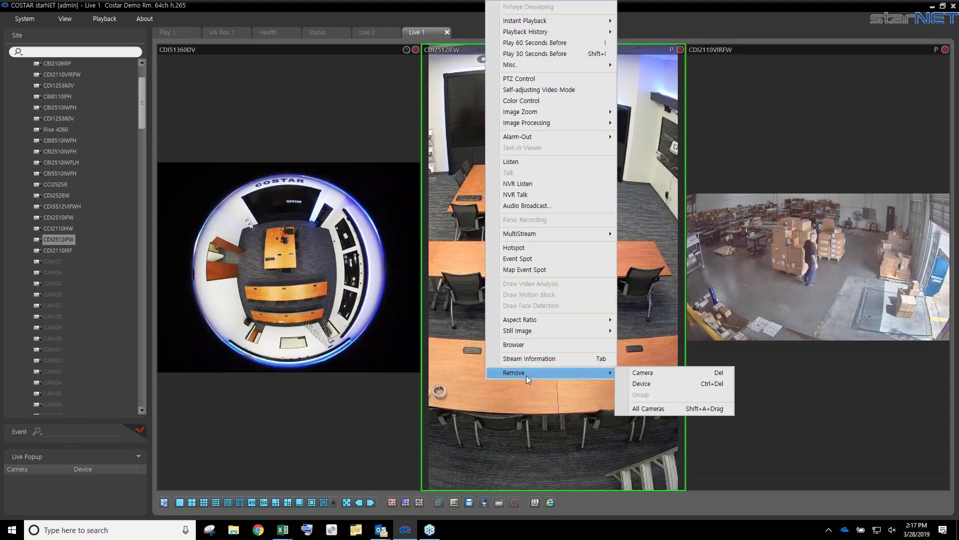
click(641, 409)
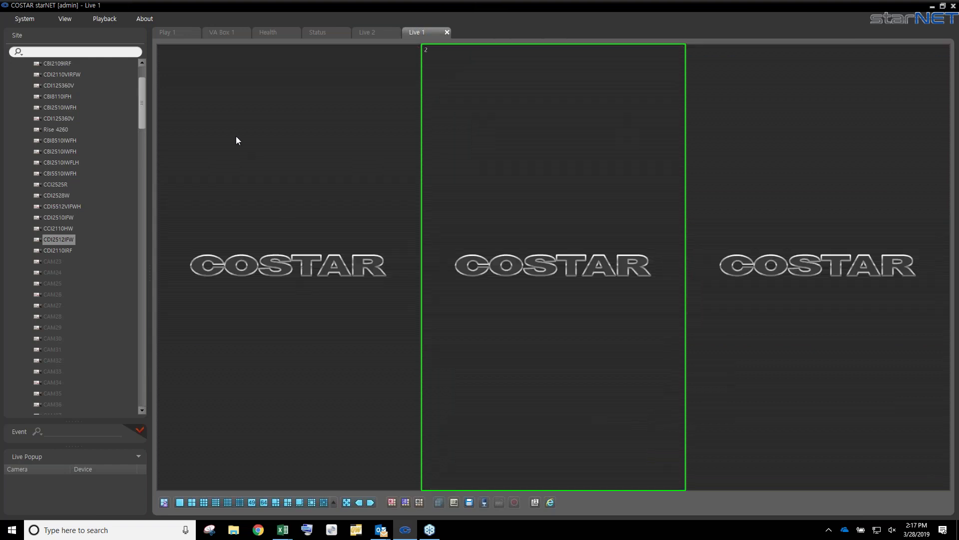
right_click(442, 123)
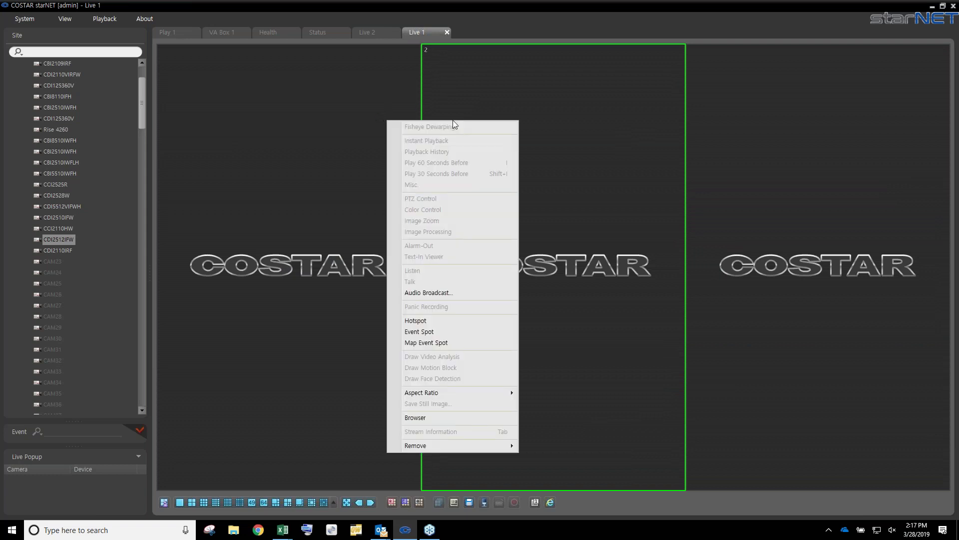
mouse_move(423, 450)
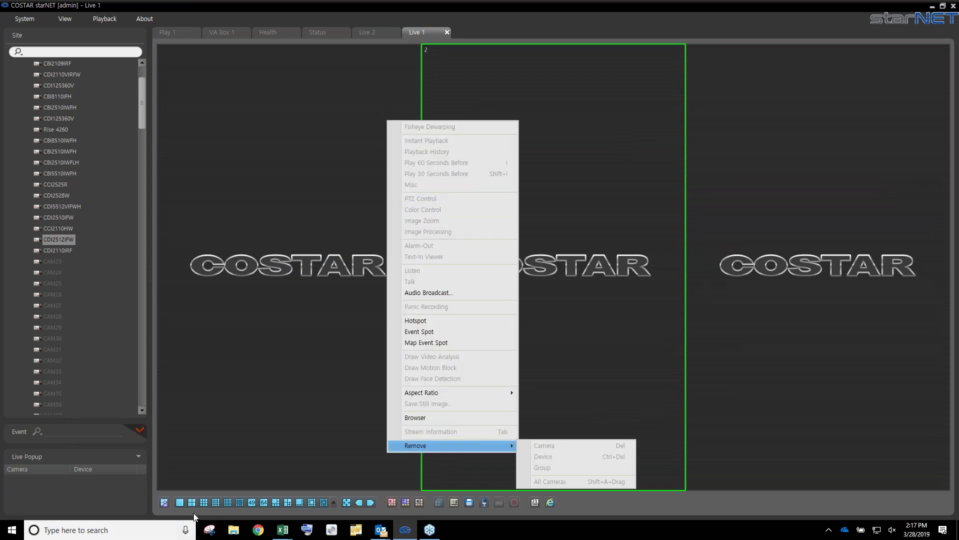
Switch Live 1 to the single-cell layout and place the Mad Men map from the site tree in it
click(180, 502)
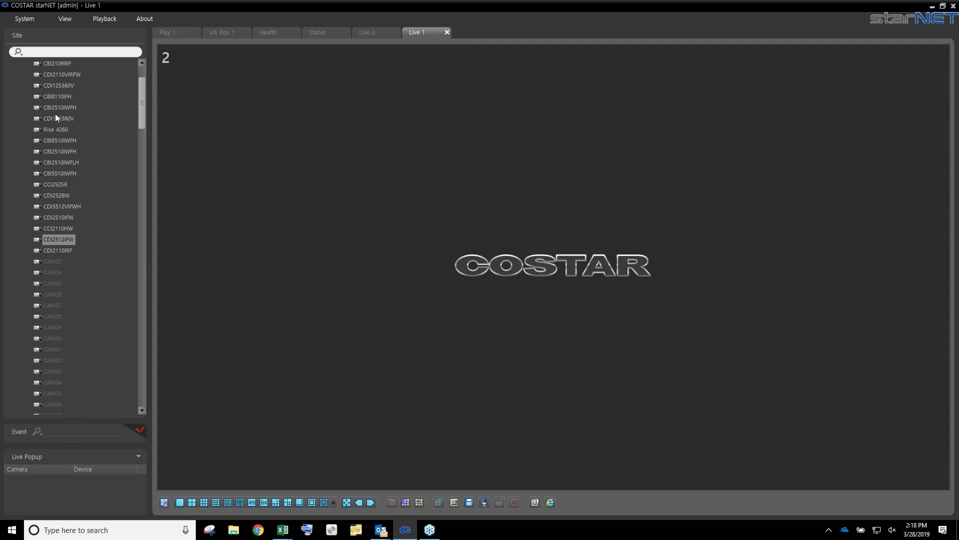
drag(142, 98, 142, 85)
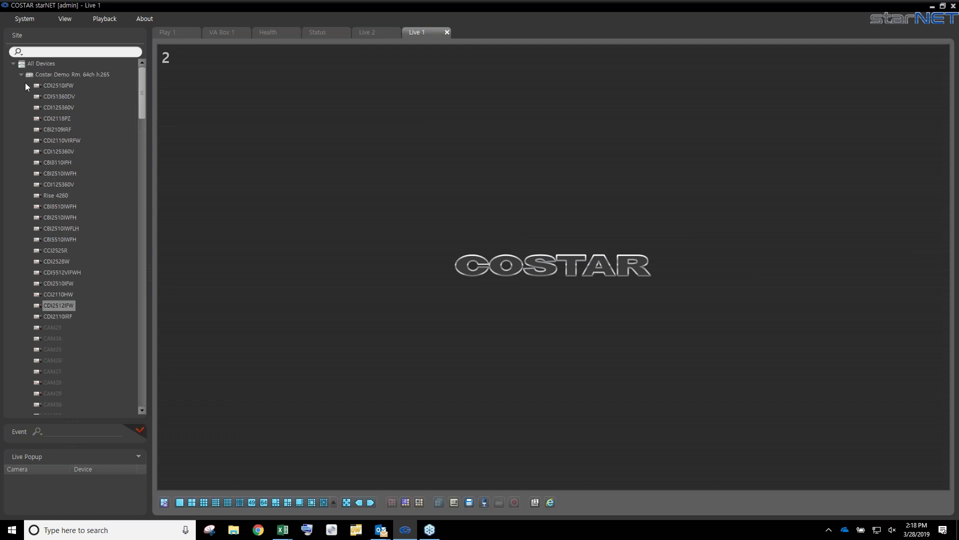
click(21, 74)
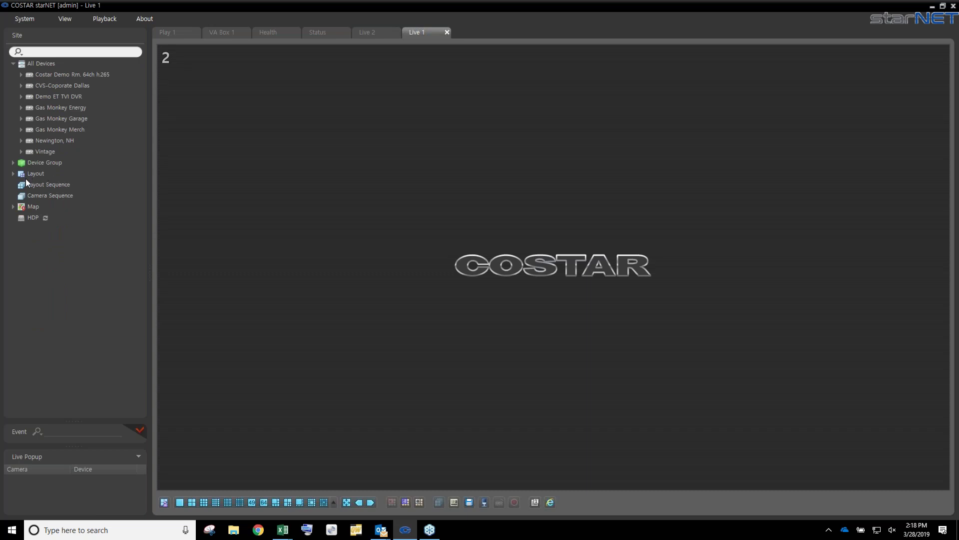
click(13, 206)
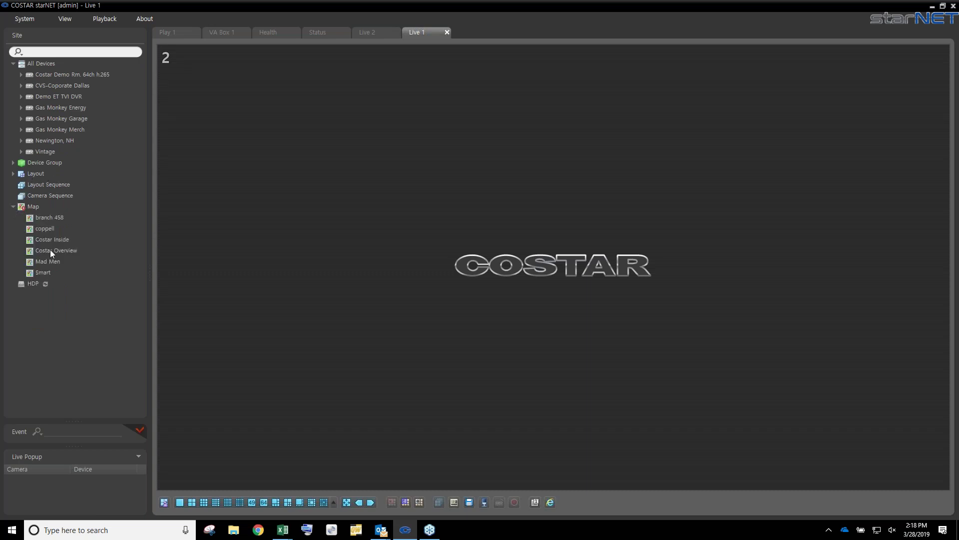
drag(46, 261, 475, 276)
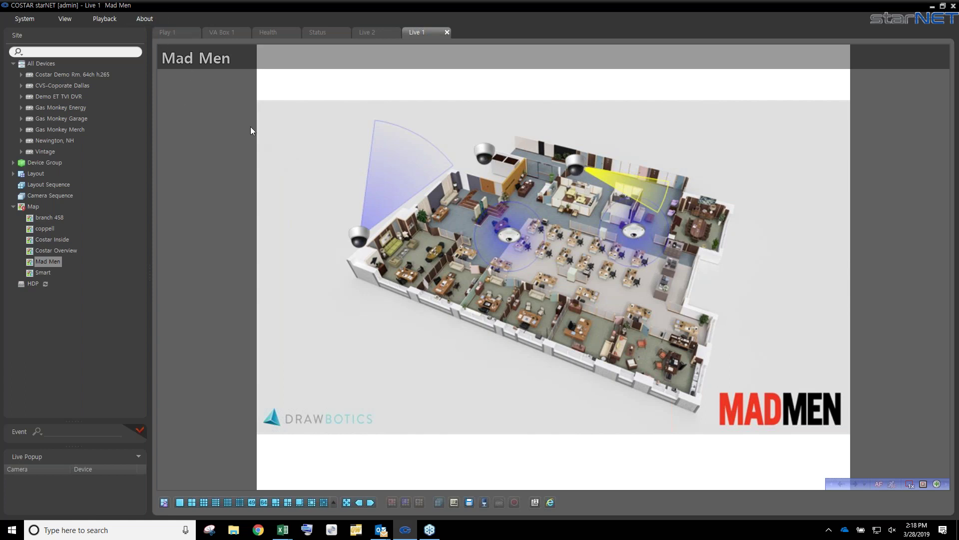
View camera CDI51360DV's live video from the Mad Men map in an enlarged popup, and close it
mouse_move(482, 155)
click(508, 239)
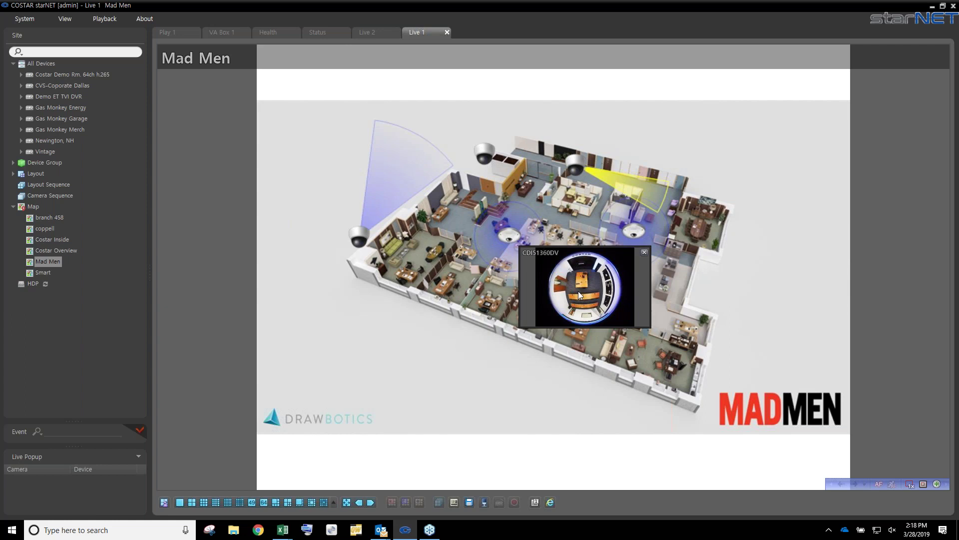
double_click(583, 292)
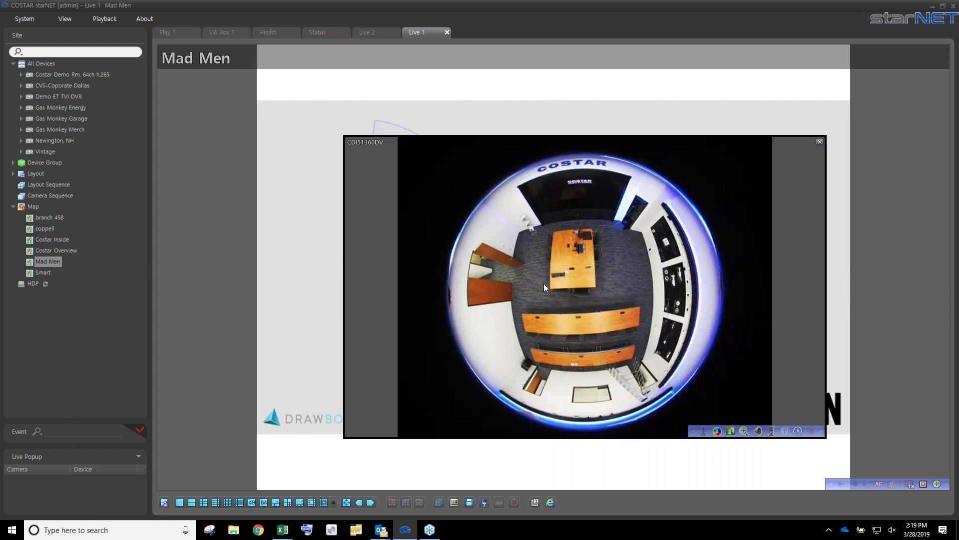
click(820, 143)
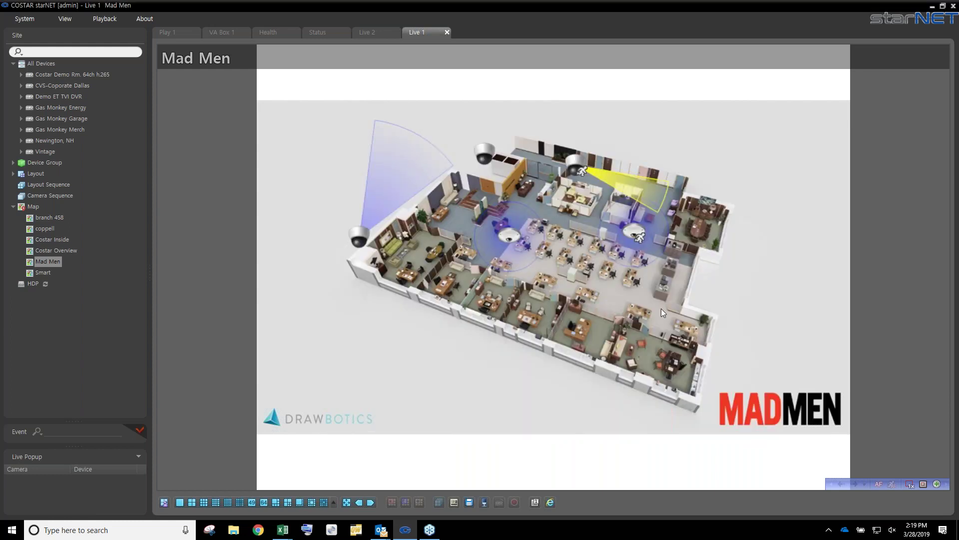
Preview the live popups of CDI51360DV, CDI125360V, Rise 4260, CDI2110VIRFW and CDI2512IFW from the map's camera icons, and close the last one
double_click(512, 241)
mouse_move(606, 289)
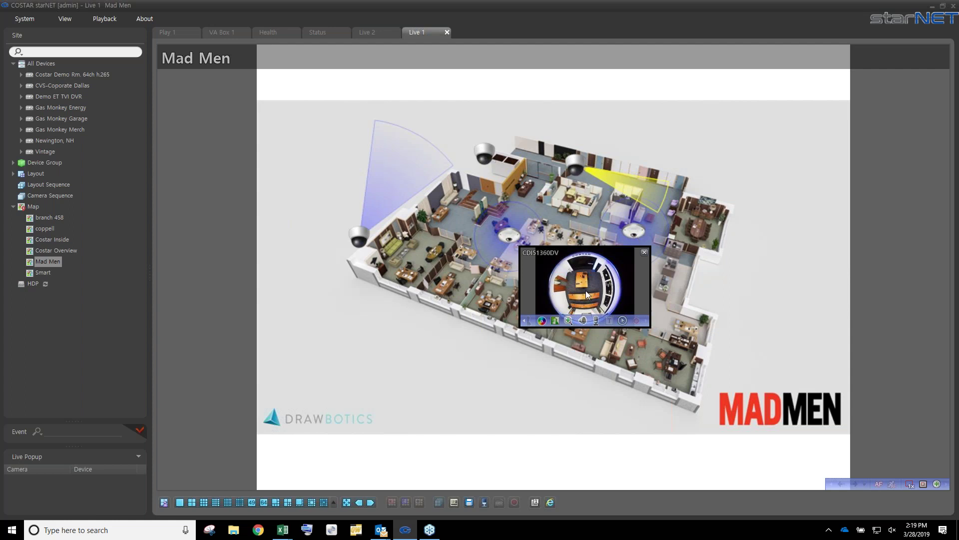
click(634, 233)
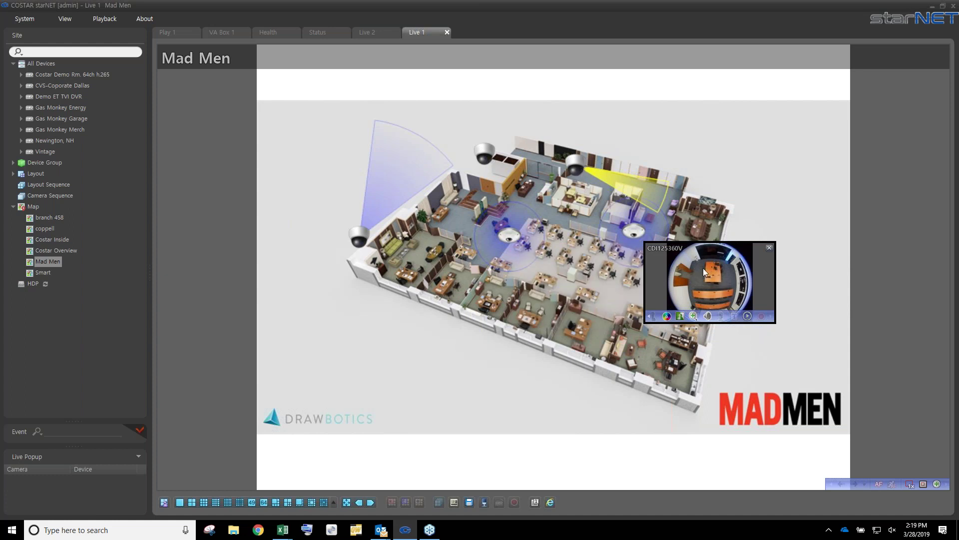
click(358, 239)
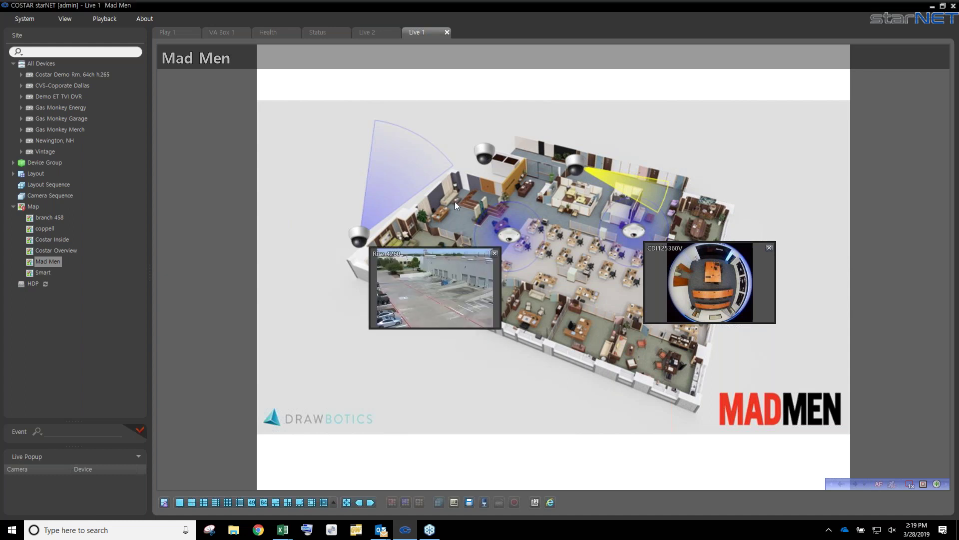
click(484, 153)
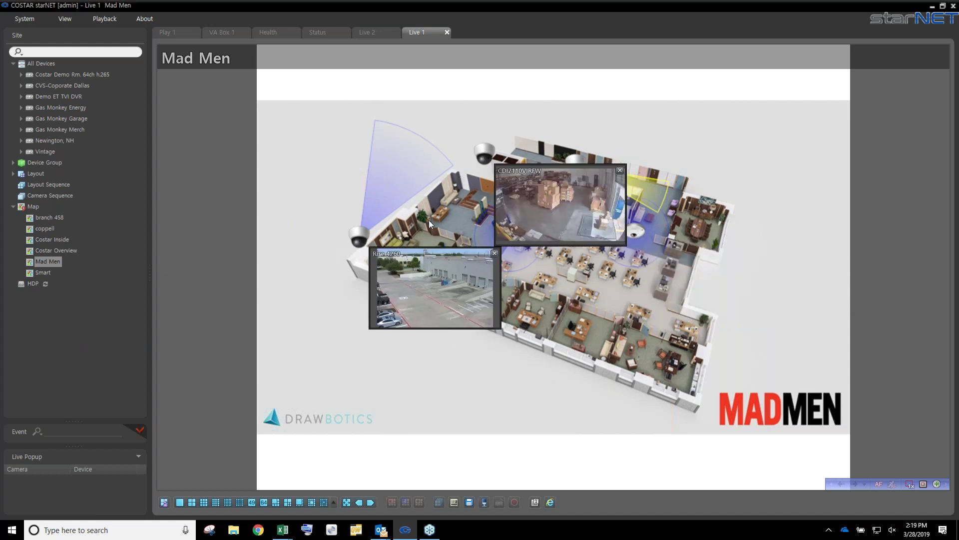
click(636, 231)
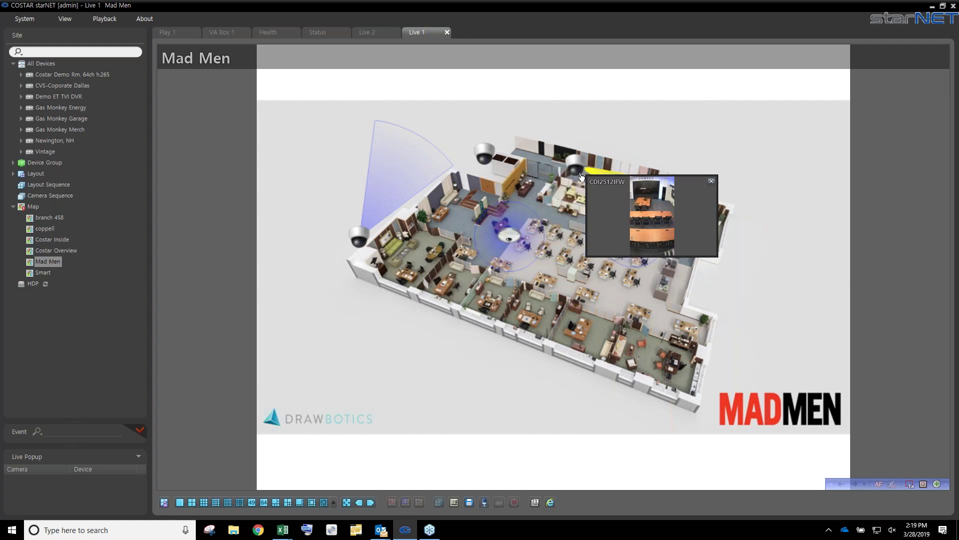
click(711, 181)
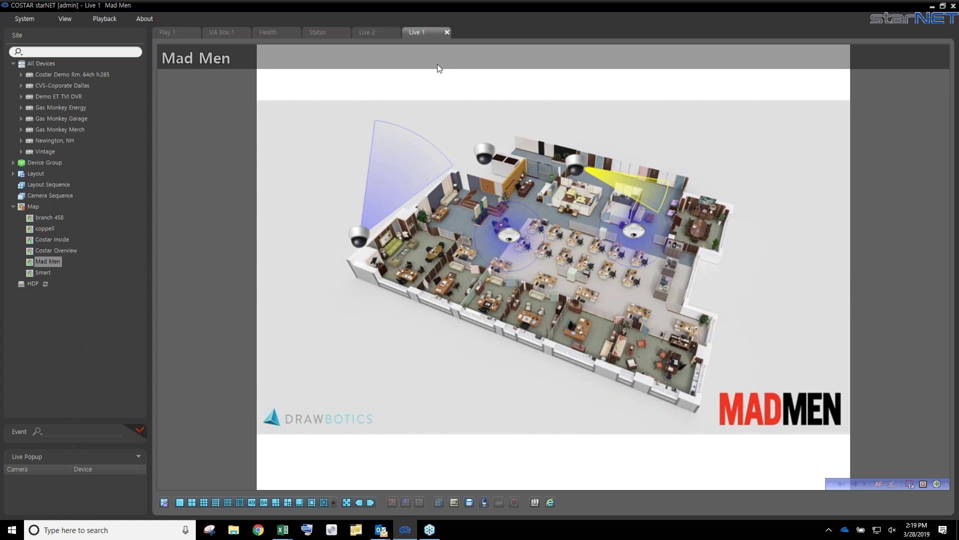
Detach Live 1 and Play 1 into floating windows and set Play 1 to the 2x2 layout
drag(433, 34, 766, 136)
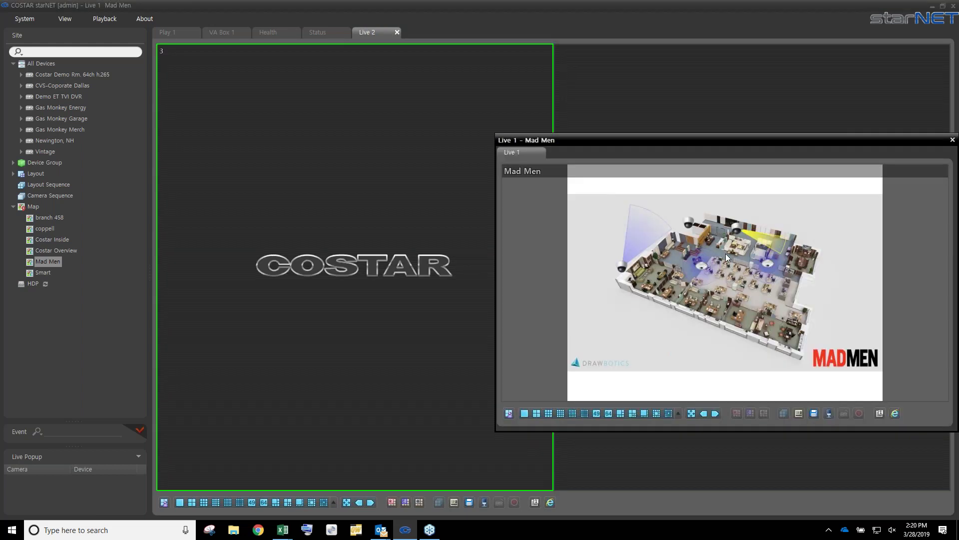
drag(195, 35, 67, 136)
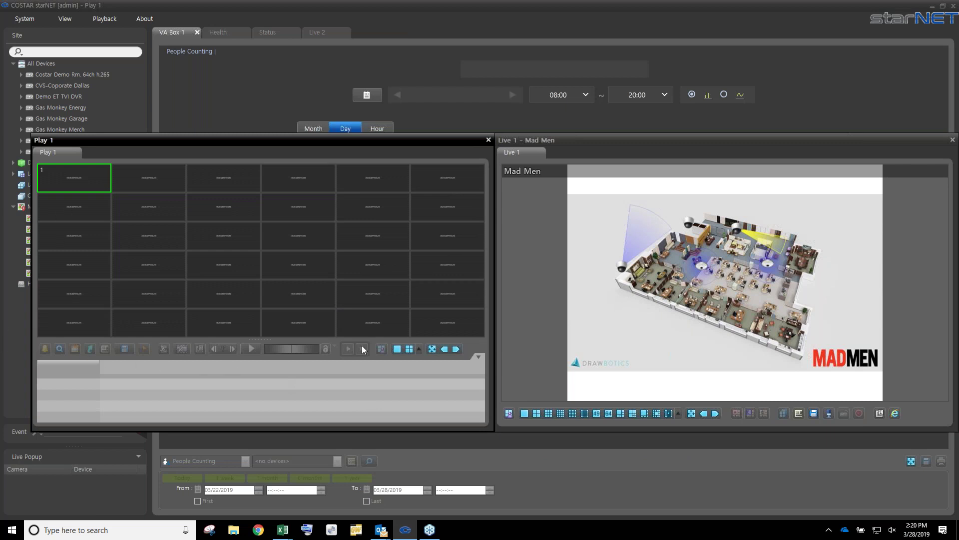
click(408, 349)
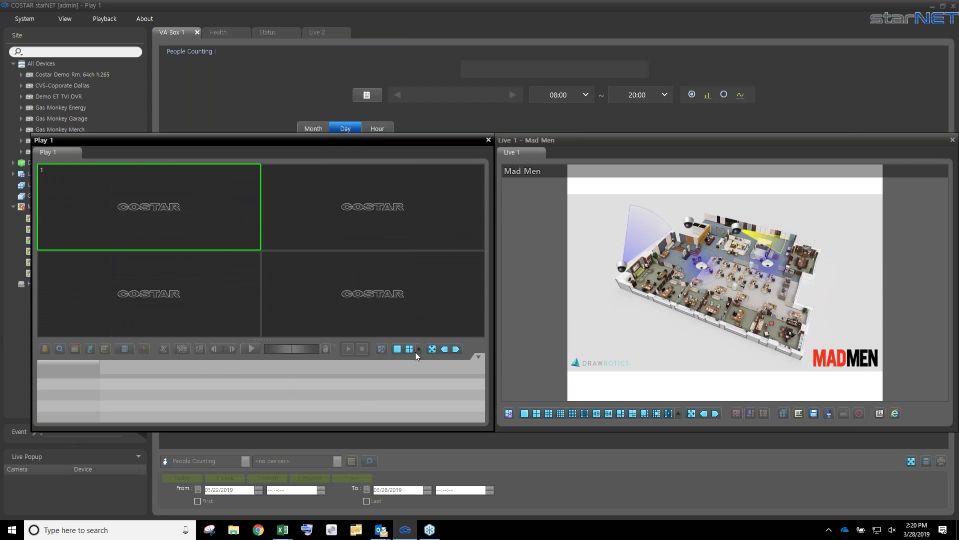
mouse_move(726, 266)
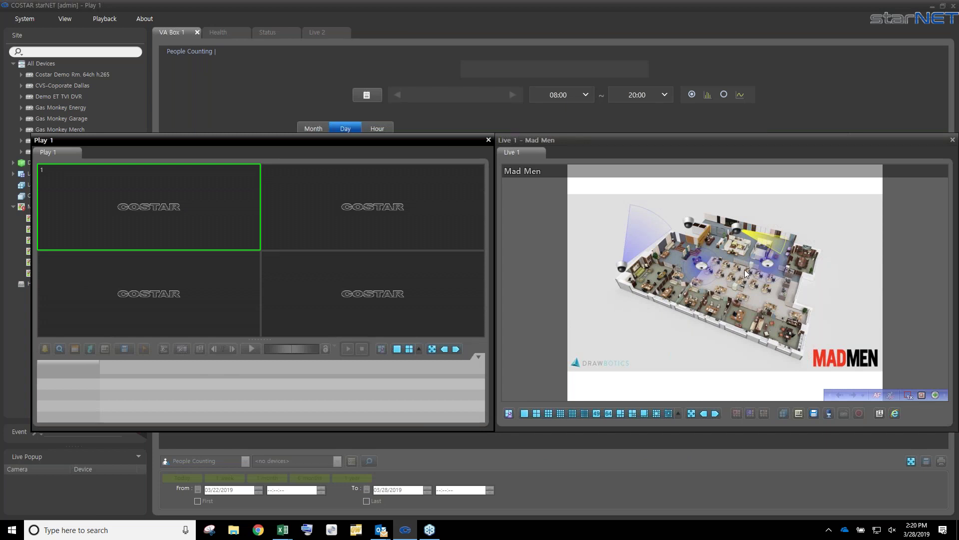
Load recordings of CDI125360V, CDI51360DV and CDI2512IFW from the Mad Men map into three cells of Play 1
drag(768, 273, 239, 204)
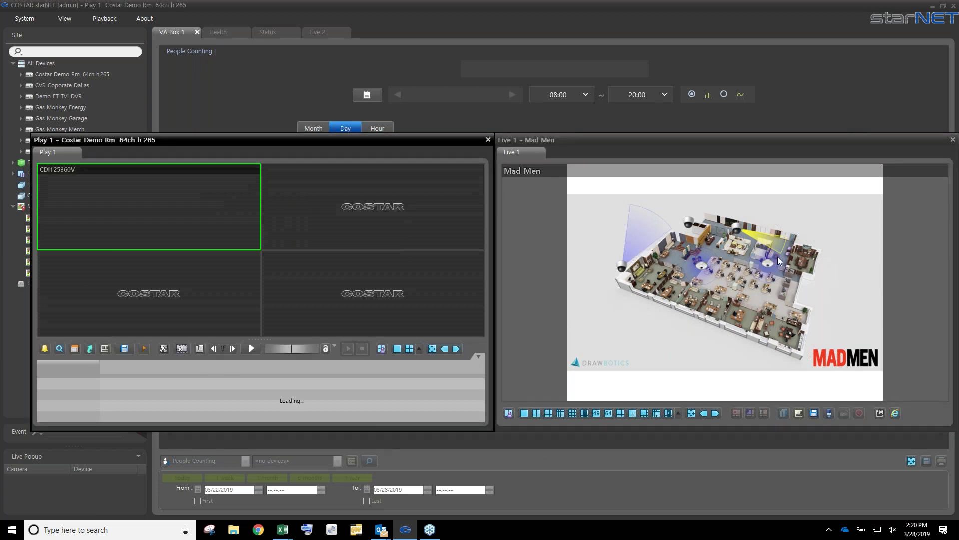
drag(778, 257, 422, 193)
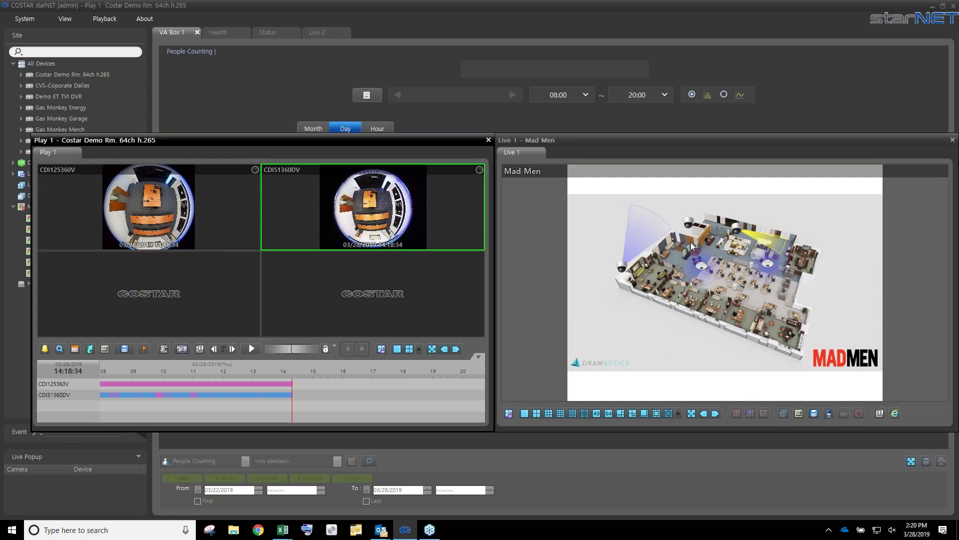
drag(769, 266, 242, 280)
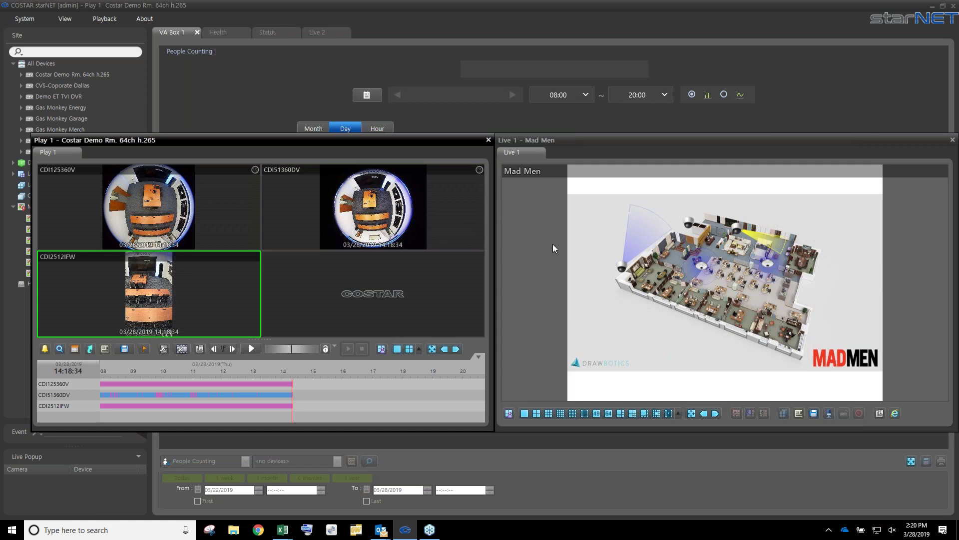
mouse_move(695, 277)
mouse_move(169, 310)
Remove all maps from Live 1, and dock the floating Live 1 and Play 1 windows back into the main window
right_click(763, 191)
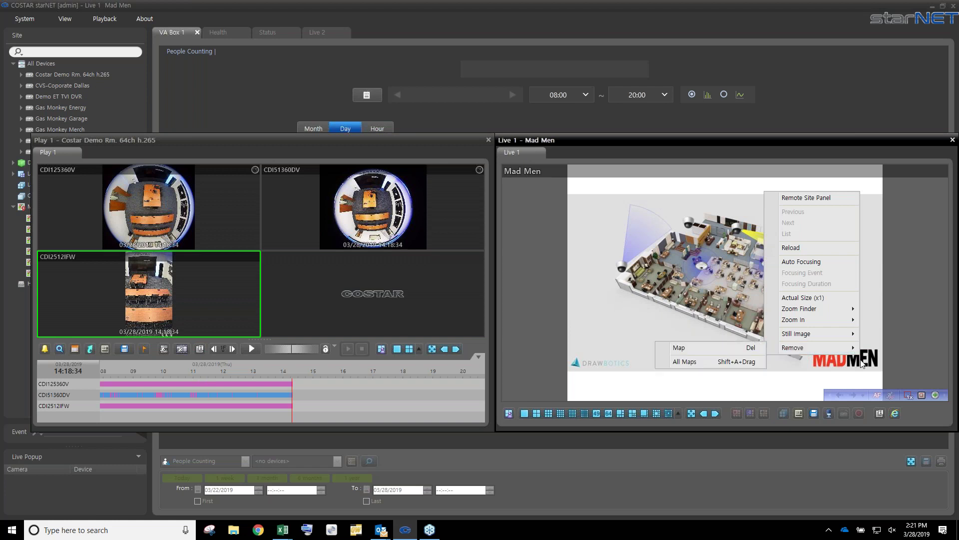
mouse_move(795, 349)
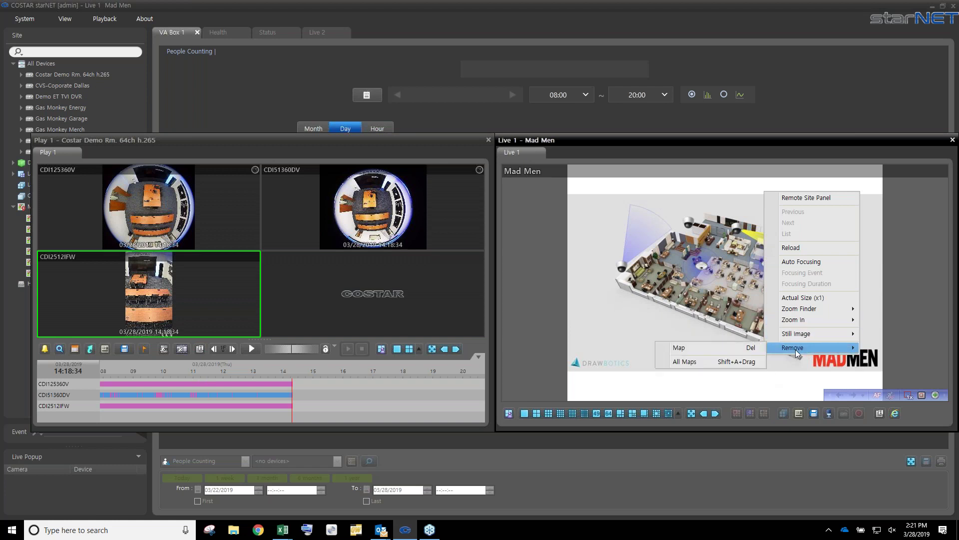
click(697, 368)
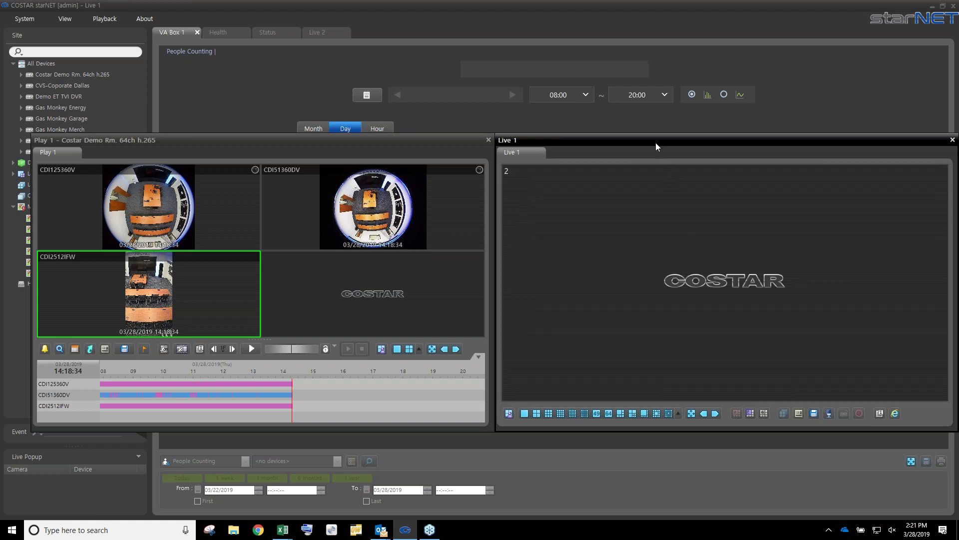
drag(655, 140, 504, 38)
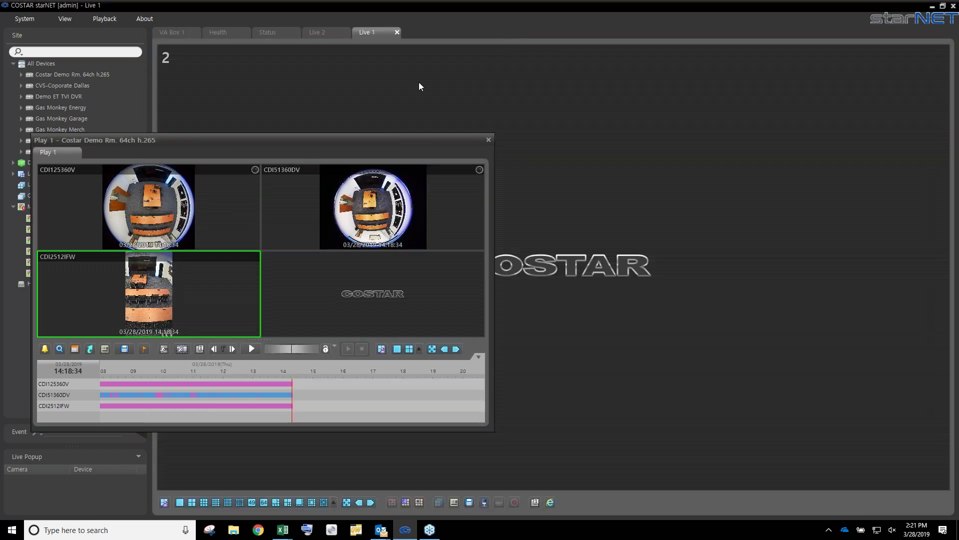
drag(314, 140, 502, 37)
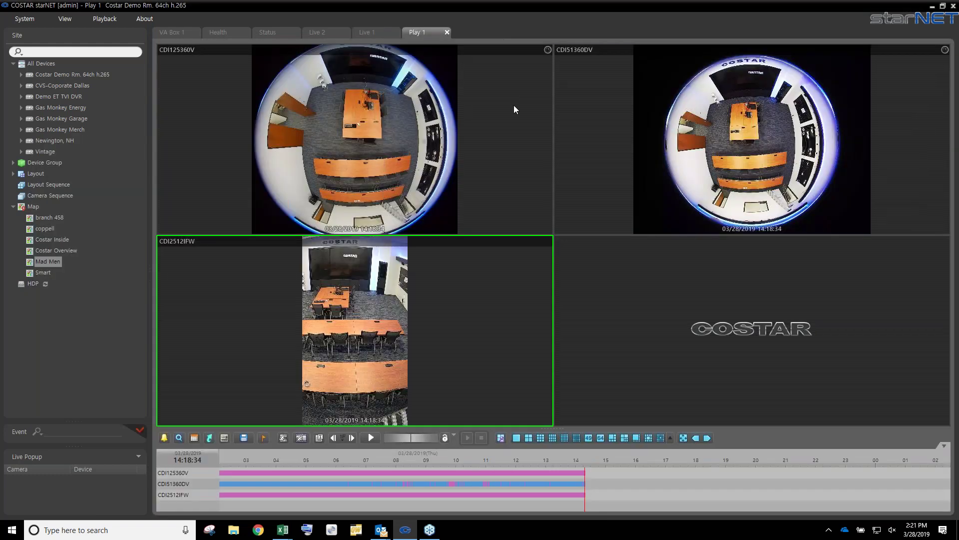
Remove all cameras from the Play 1 layout
mouse_move(297, 261)
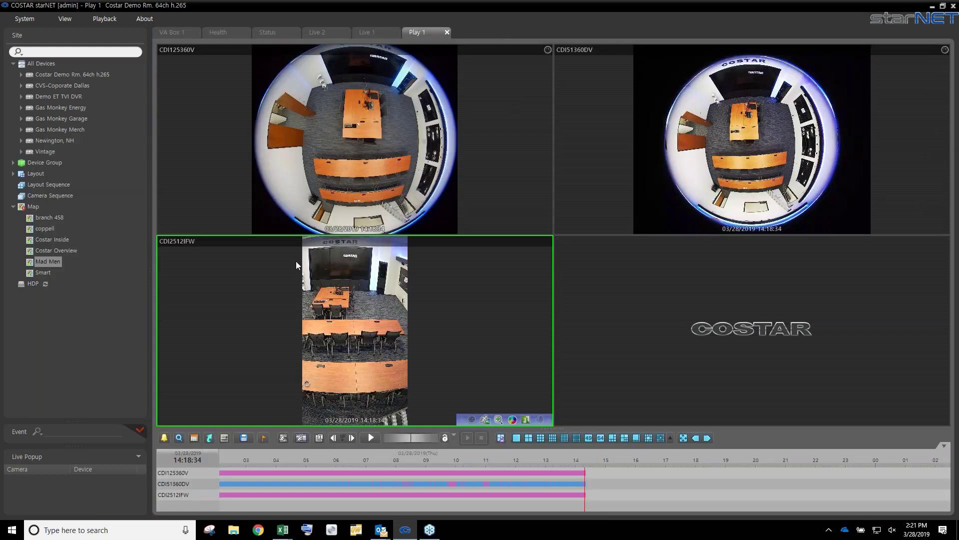
right_click(364, 312)
mouse_move(369, 422)
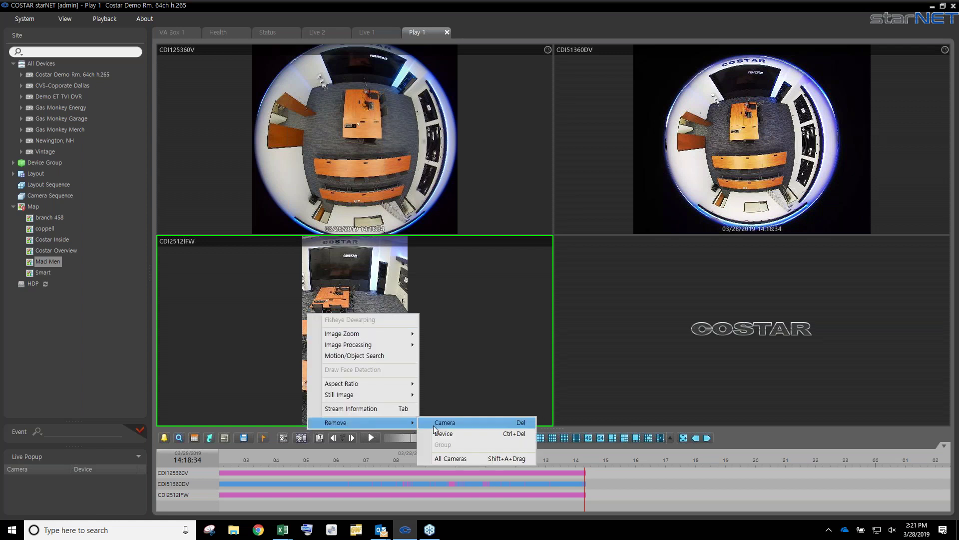
click(448, 459)
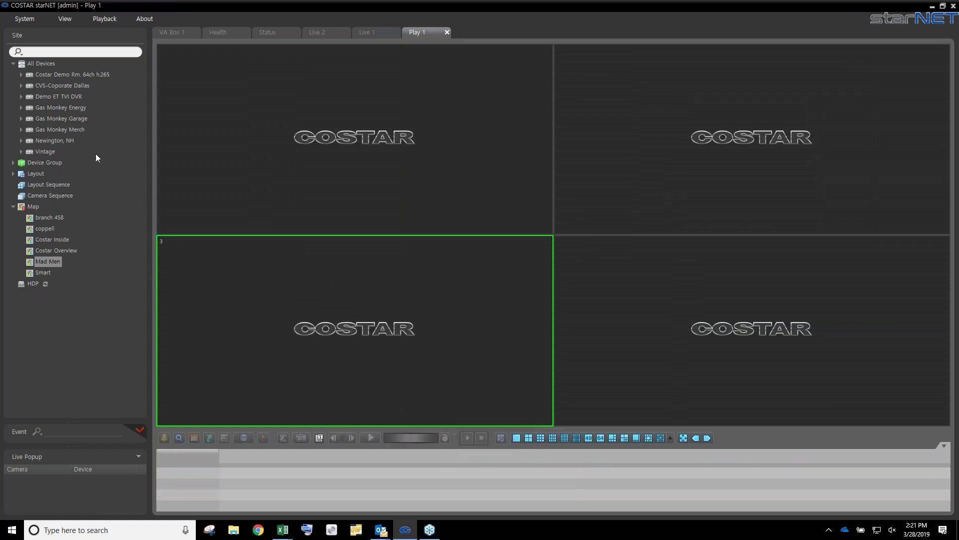
Expand Costar Demo Rm. 64ch h.265 and preview recordings of two CBI2510IWFH cameras and CBI2510IWFLH in the first playback cell
click(20, 74)
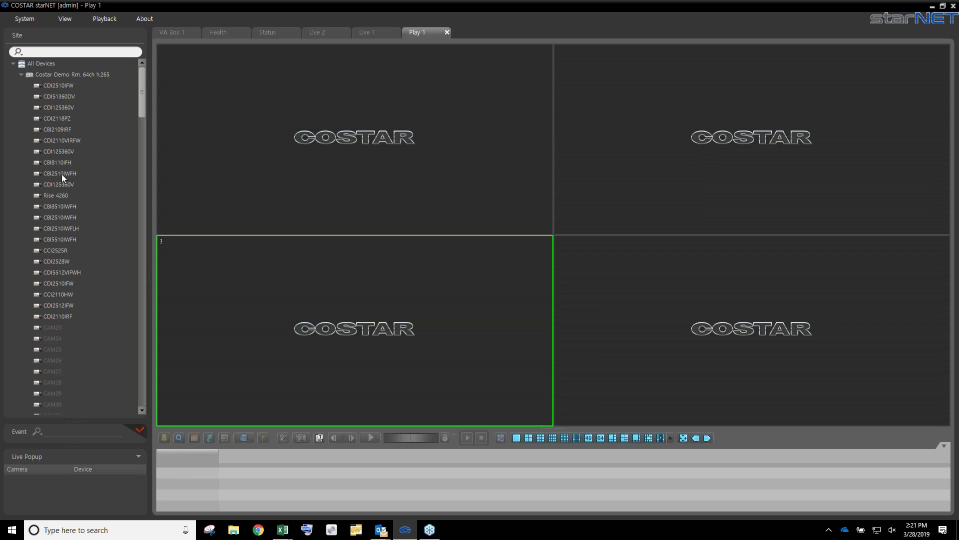
drag(61, 172, 309, 211)
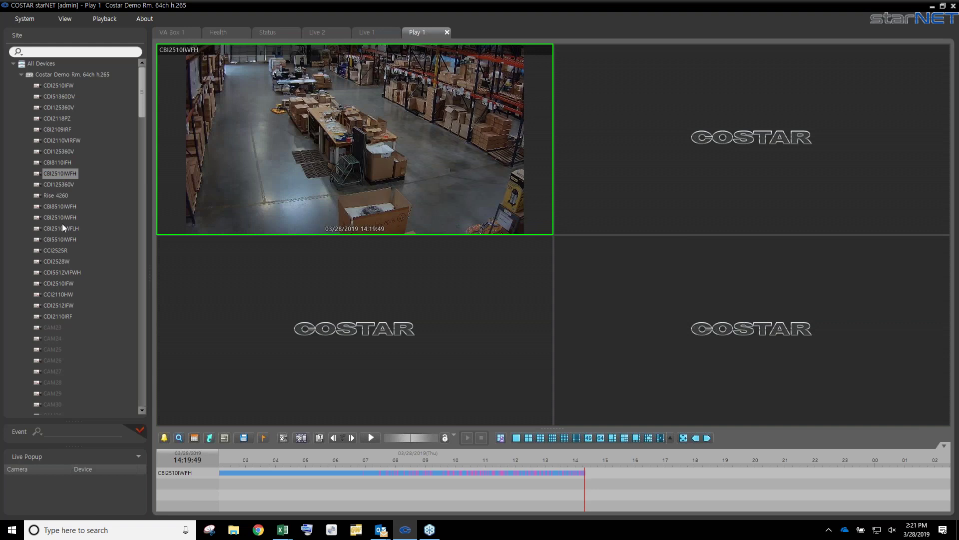
drag(59, 218, 265, 190)
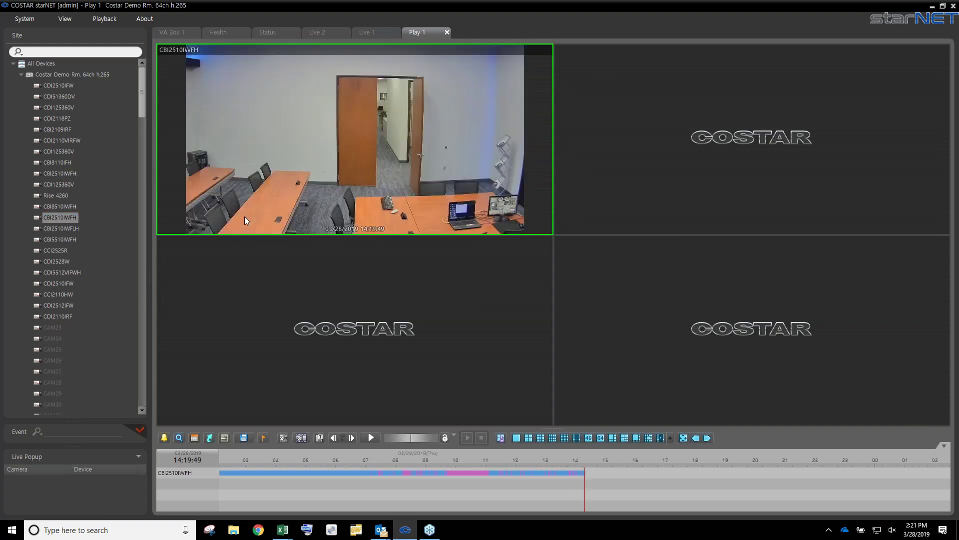
drag(70, 230, 215, 168)
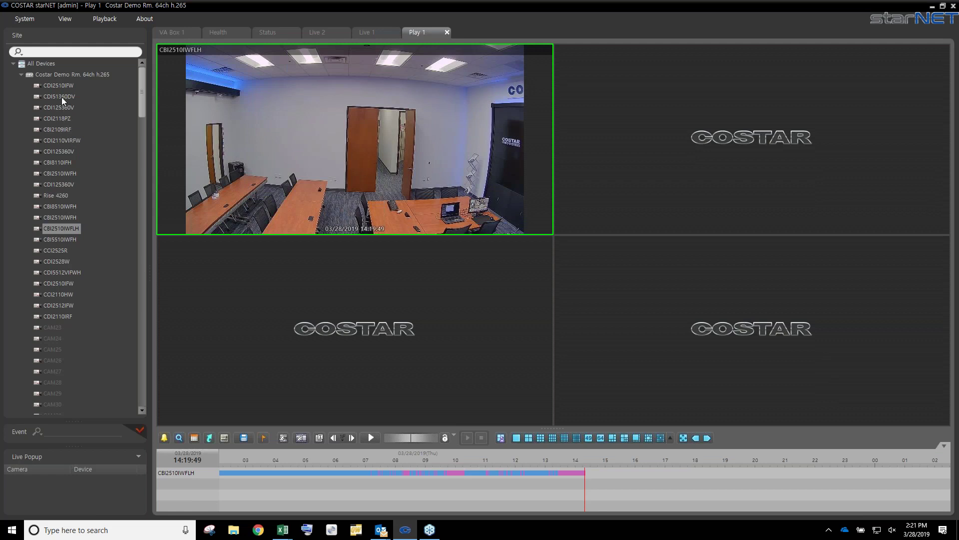
Load camera CDI2110VIRFW's recording, enlarge it to a single view, and pick March 21, 2019 in the calendar
double_click(61, 140)
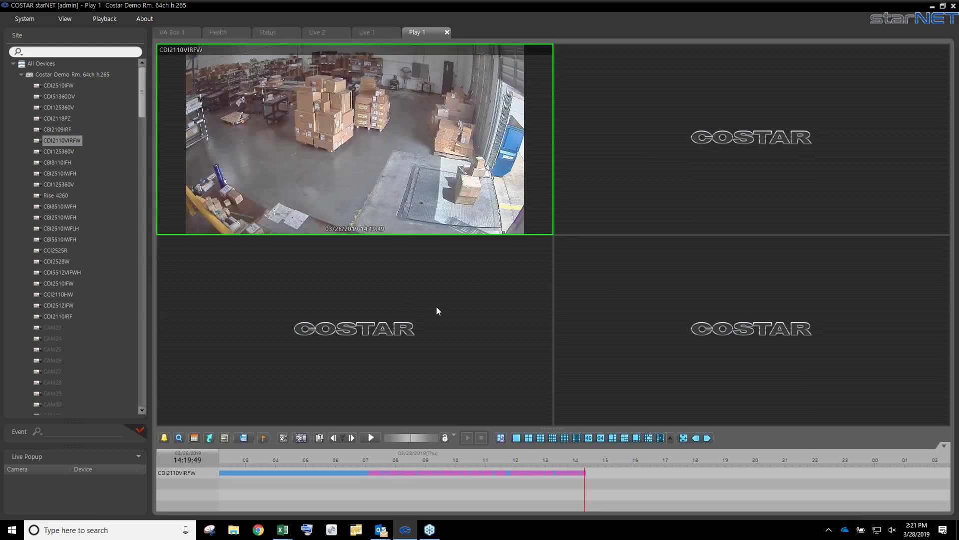
double_click(365, 145)
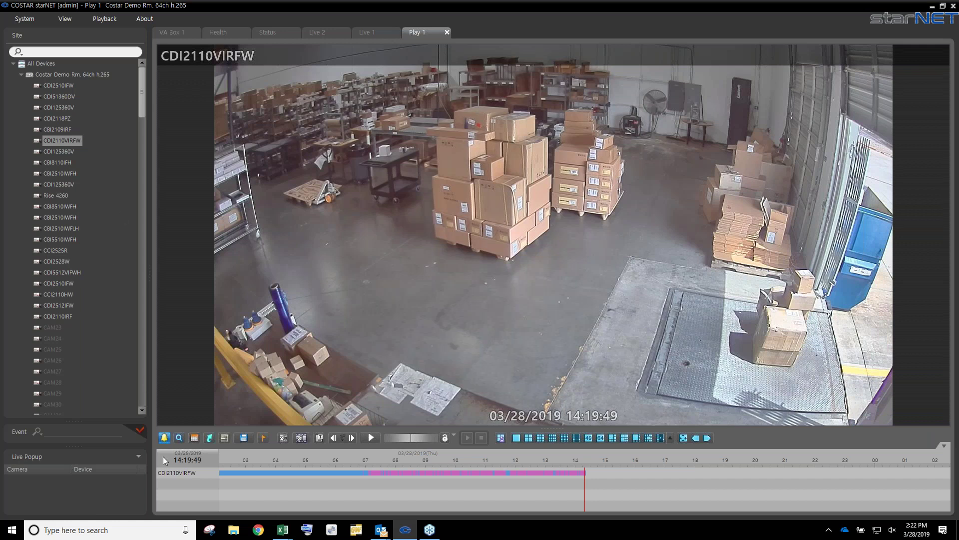
click(194, 439)
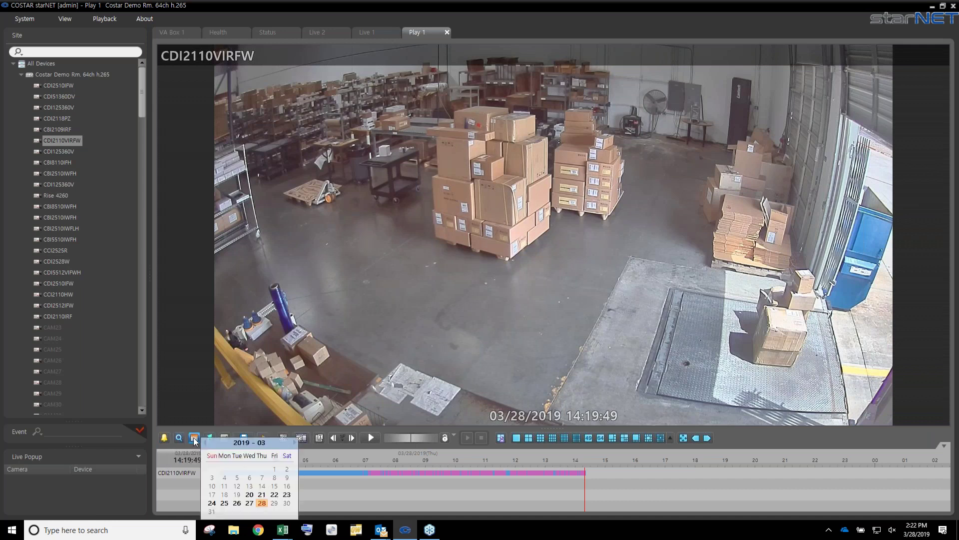
click(261, 495)
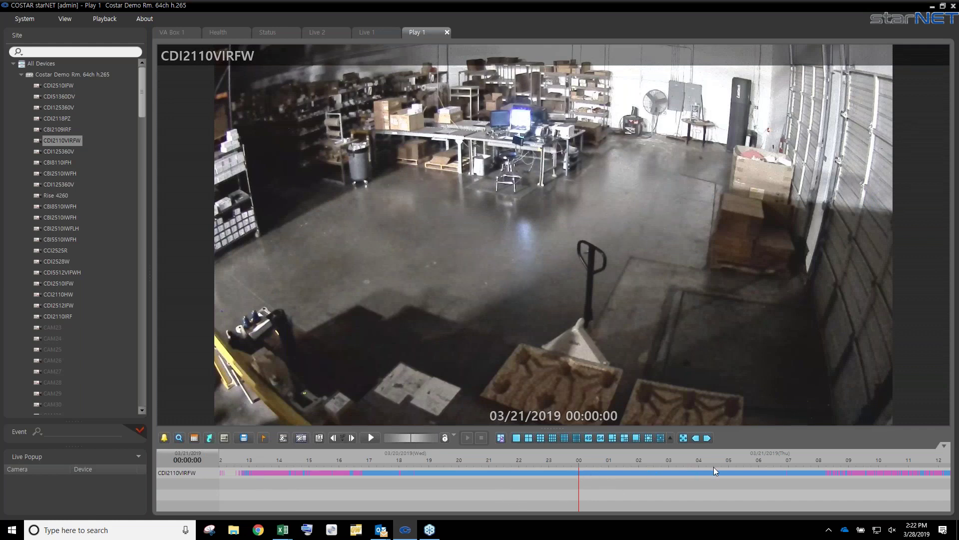
Go to the recording at 03/28/2019 12:00:00 by entering the date and time
click(209, 438)
click(221, 450)
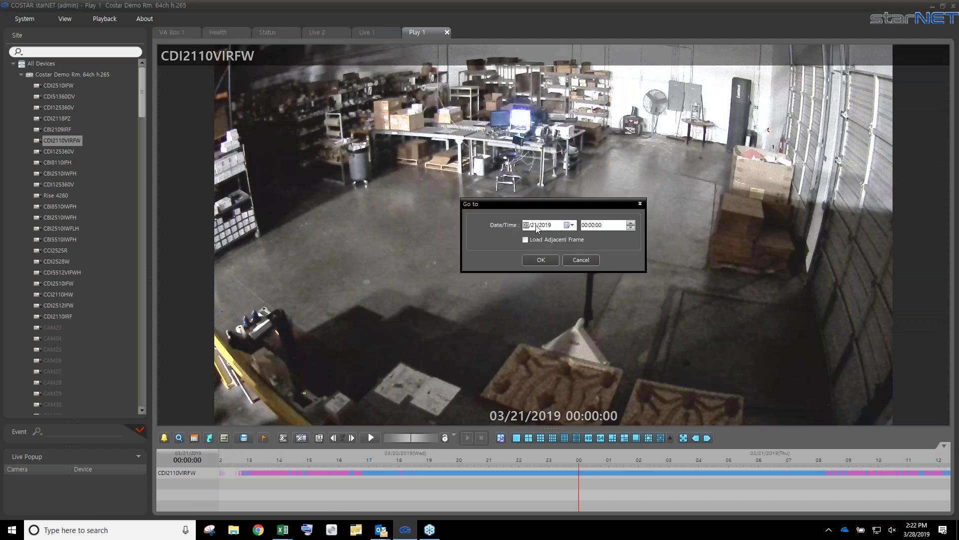
drag(567, 227, 539, 292)
click(586, 227)
click(631, 222)
click(631, 223)
click(631, 222)
click(631, 223)
click(631, 222)
click(631, 222)
click(631, 223)
click(631, 222)
click(631, 222)
click(631, 222)
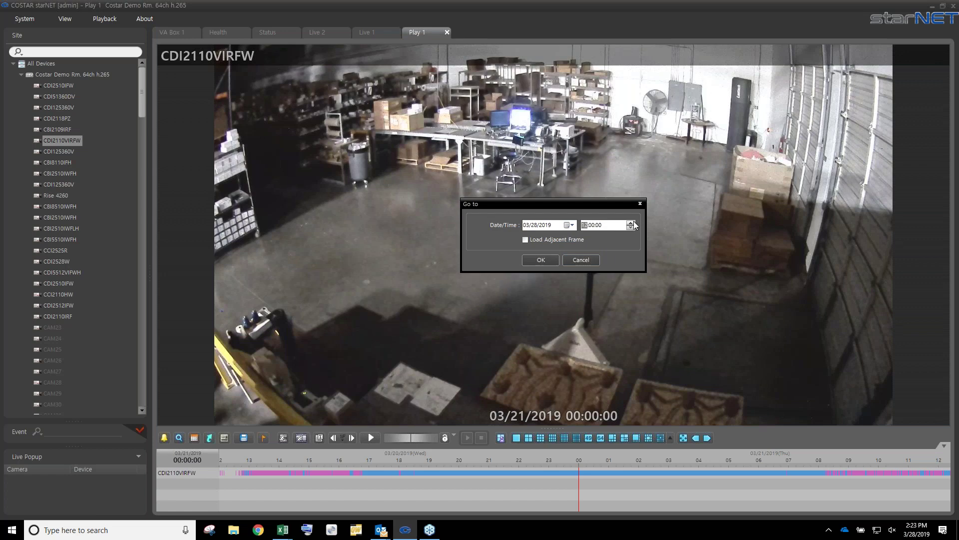
click(536, 260)
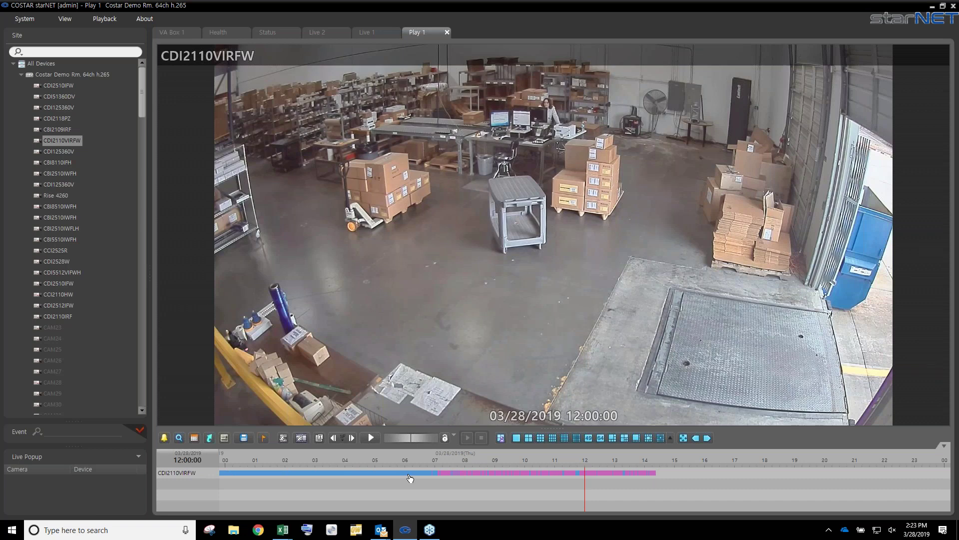
Jump to 07:58:00 on the CDI2110VIRFW timeline and show the thumbnail strip
click(464, 475)
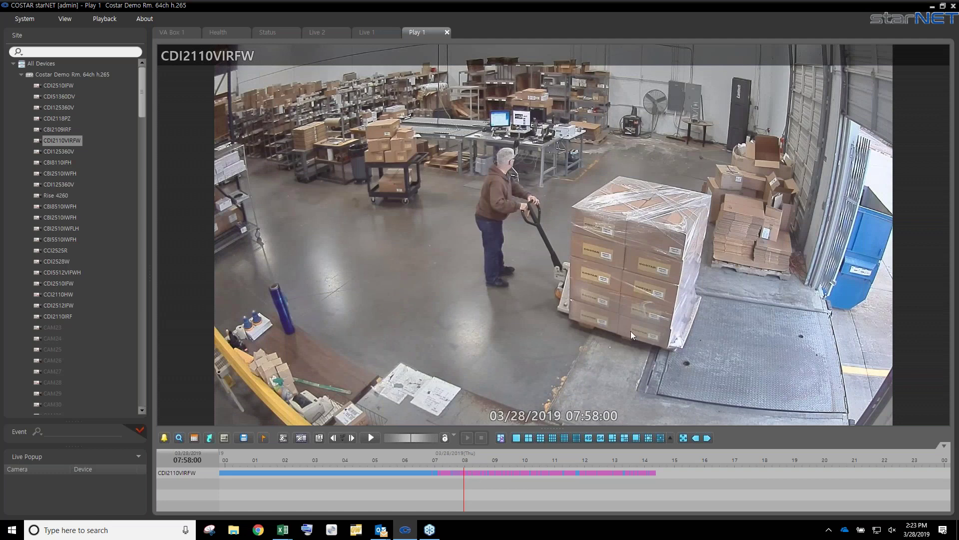
mouse_move(631, 321)
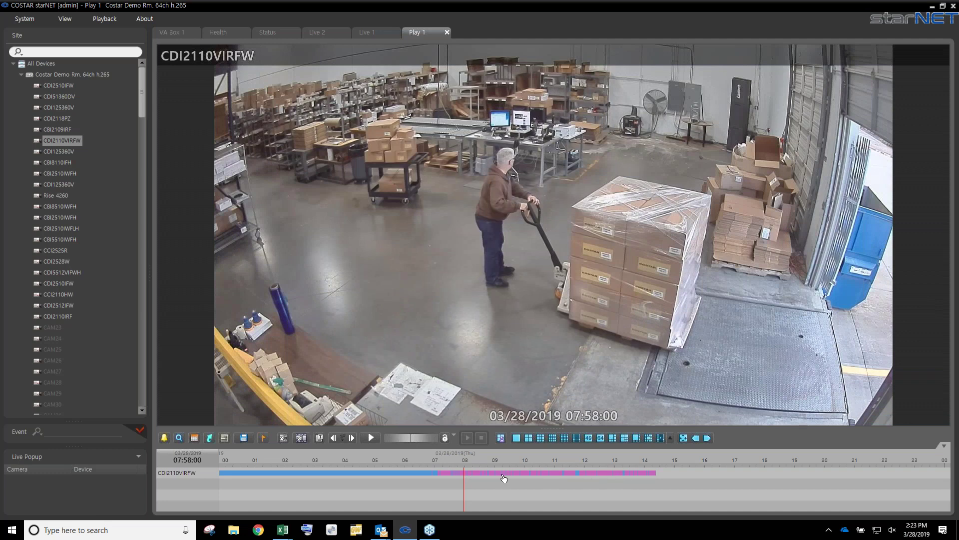
click(301, 439)
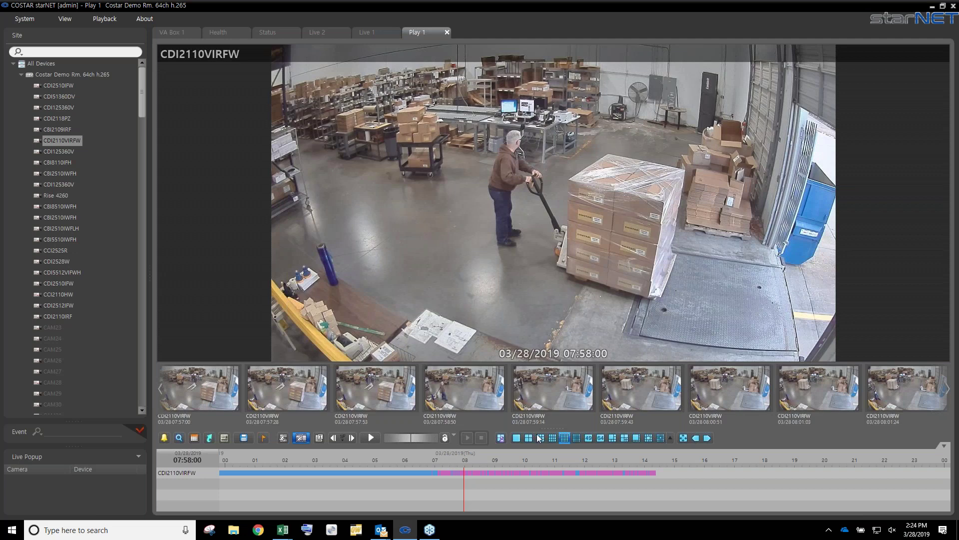
View the 07:57:53 and 07:59:14 thumbnails, page forward to open the 08:07:38 one, and hide the thumbnail strip
click(367, 391)
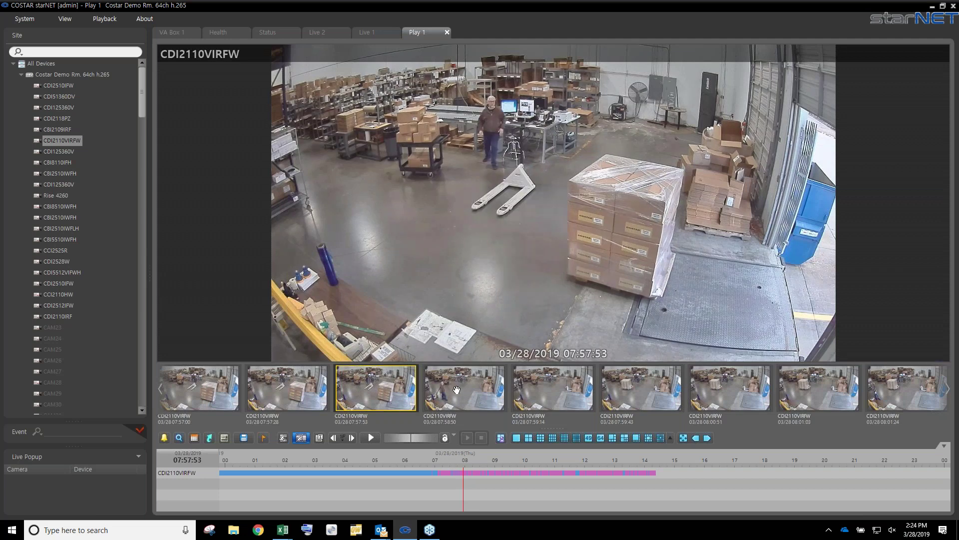
click(515, 403)
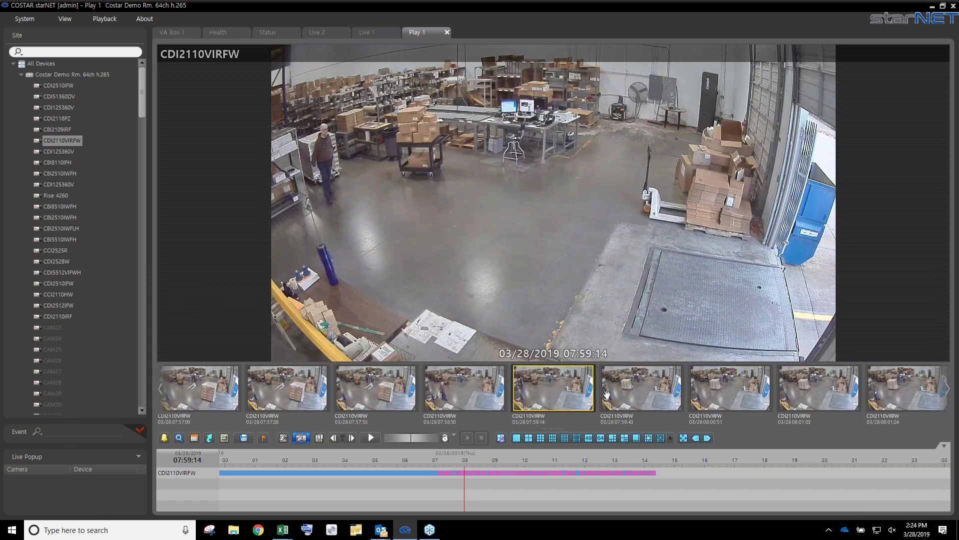
click(948, 389)
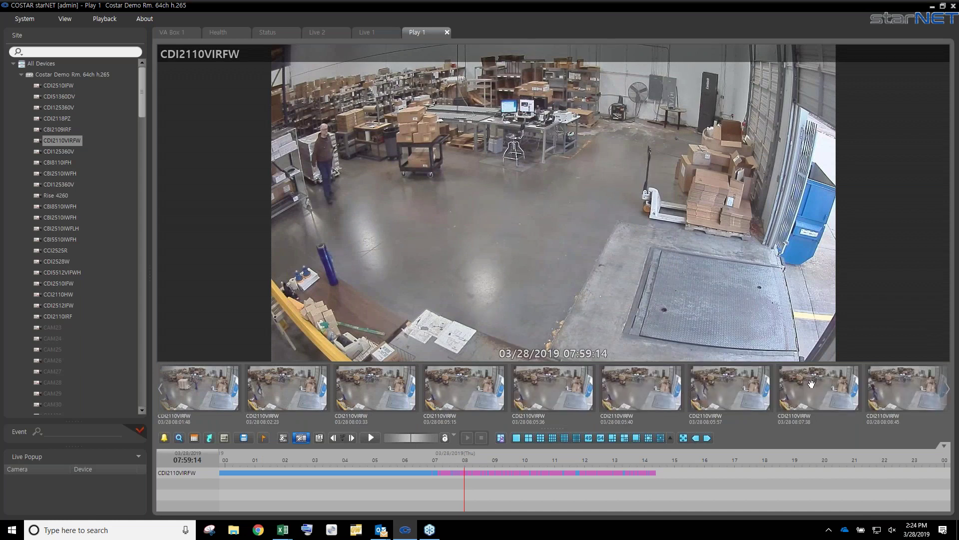
click(800, 394)
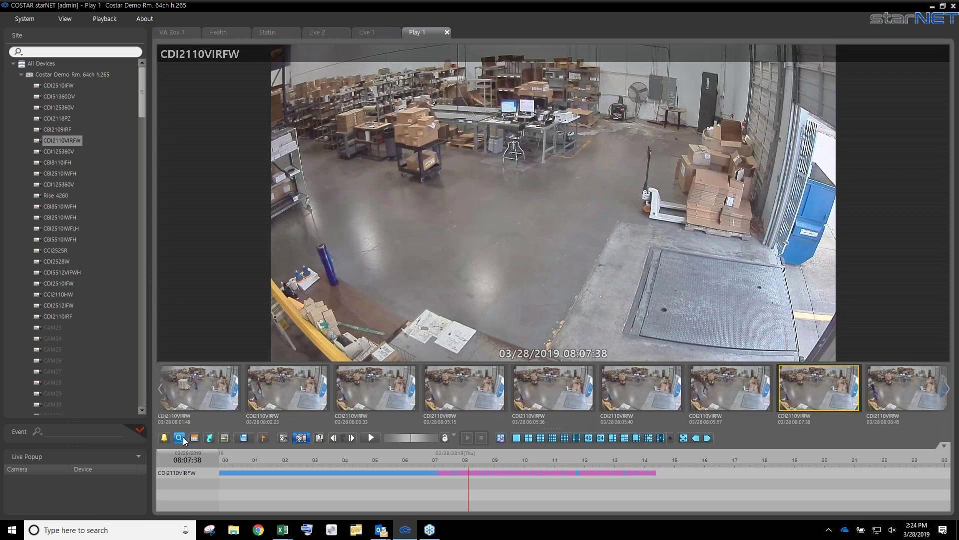
click(300, 438)
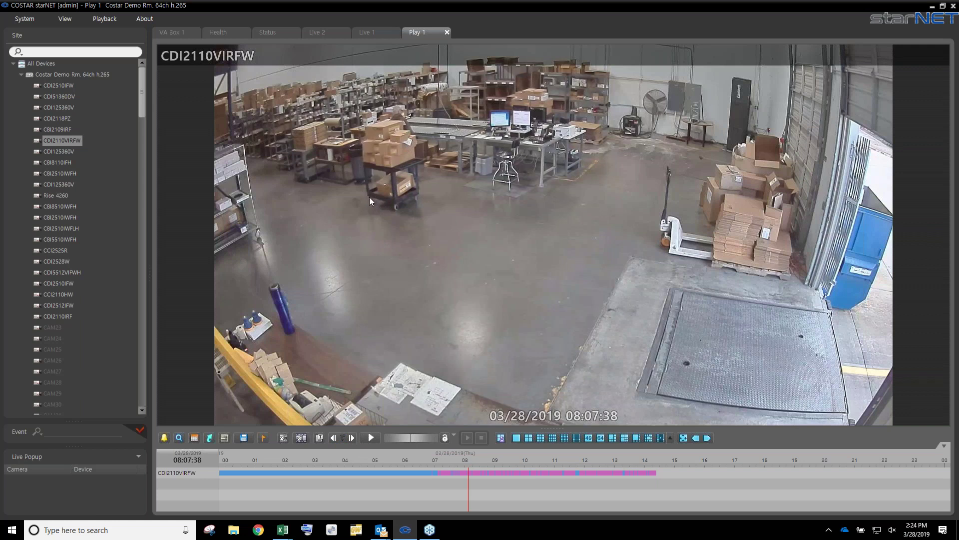
Set the playback step interval to 5 minutes and step back twice through the CDI2110VIRFW recording
mouse_move(420, 184)
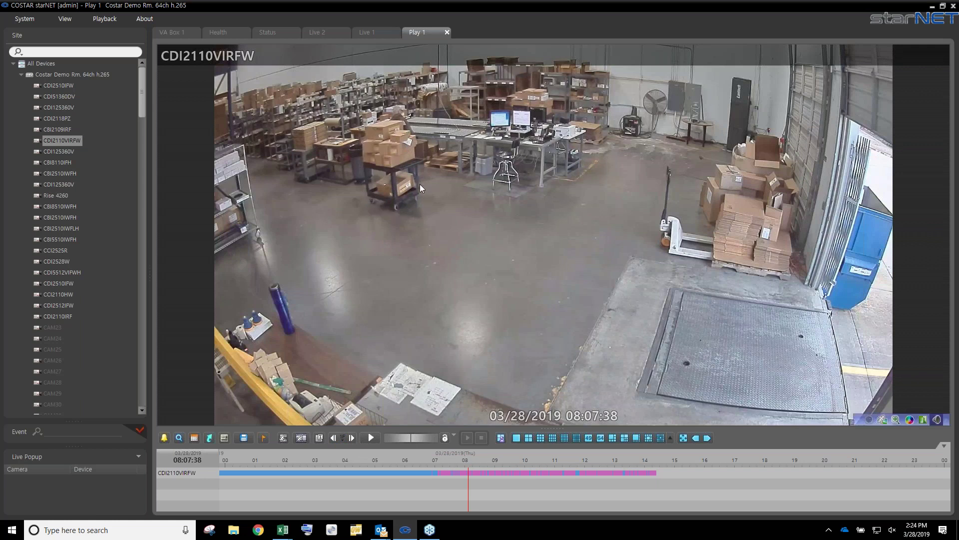
click(342, 437)
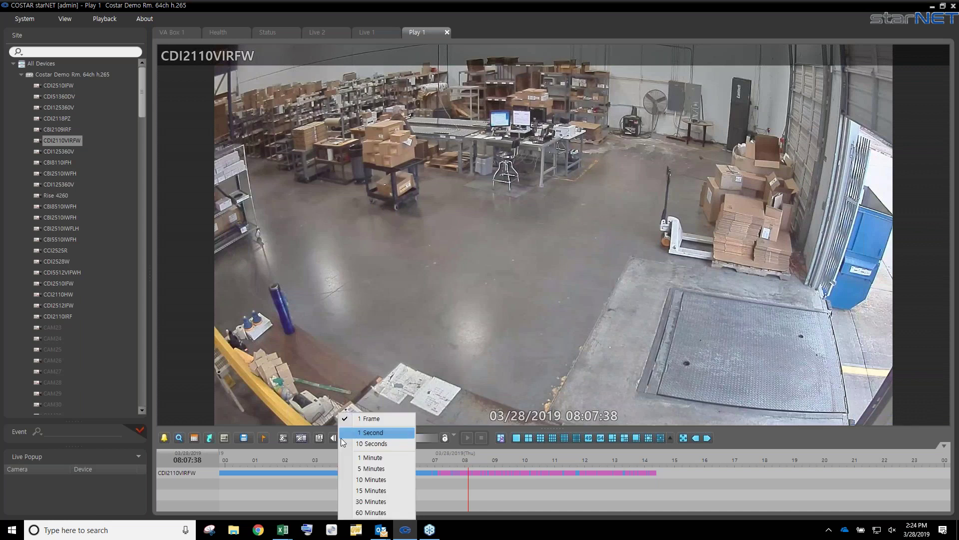
click(370, 469)
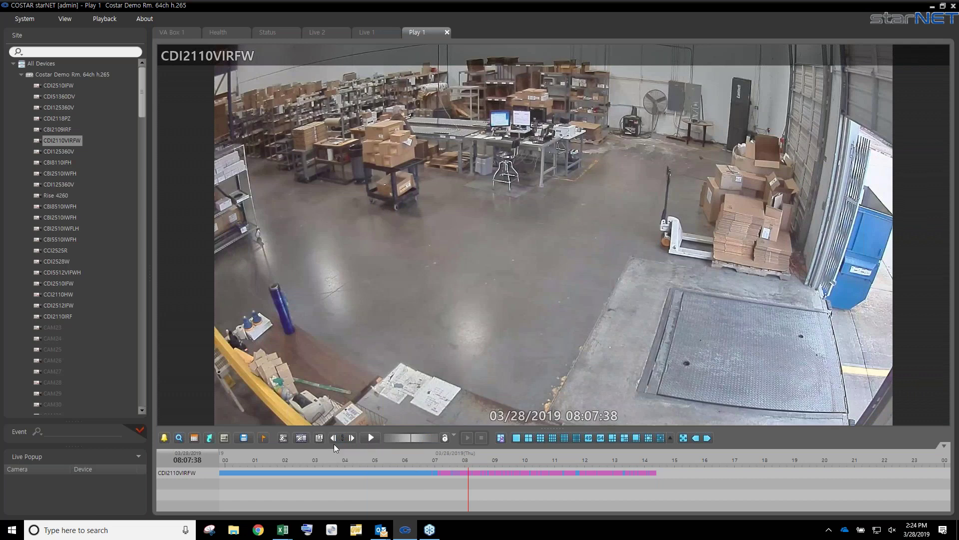
click(333, 437)
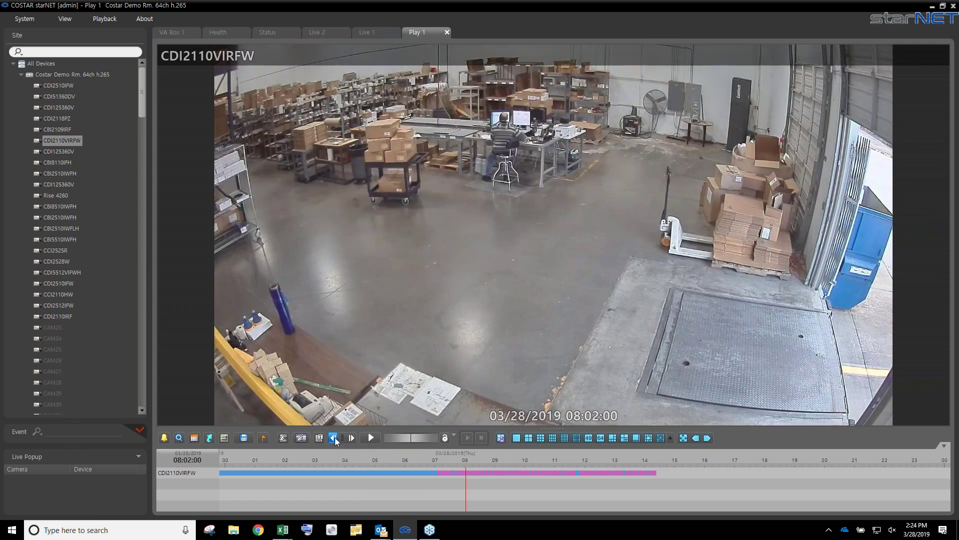
click(334, 438)
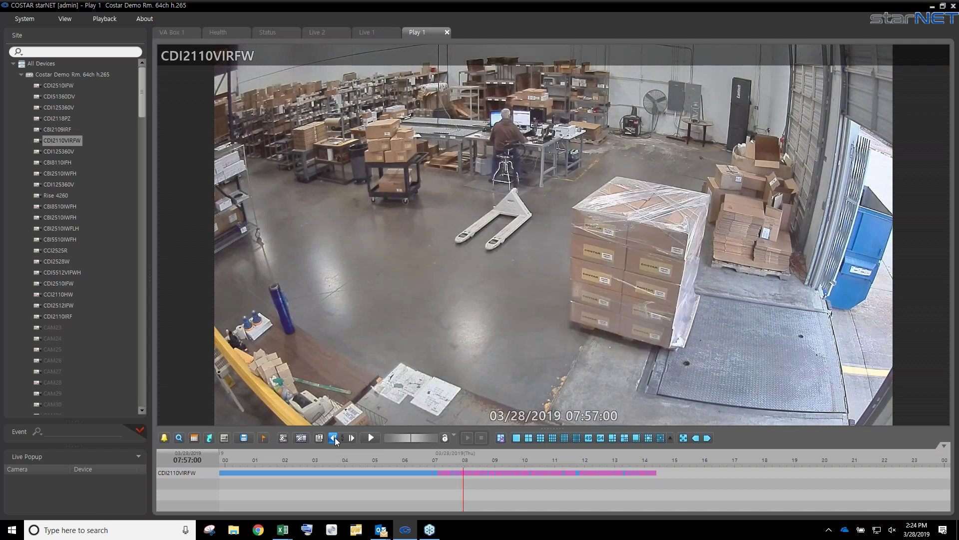
Step back two more 5-minute intervals in the CDI2110VIRFW recording to reach 07:47:00
click(333, 438)
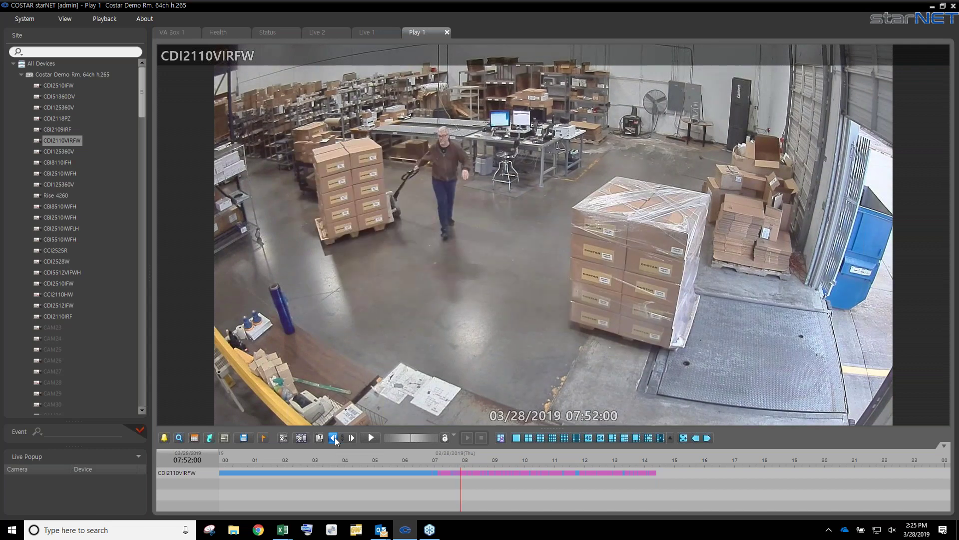
click(334, 438)
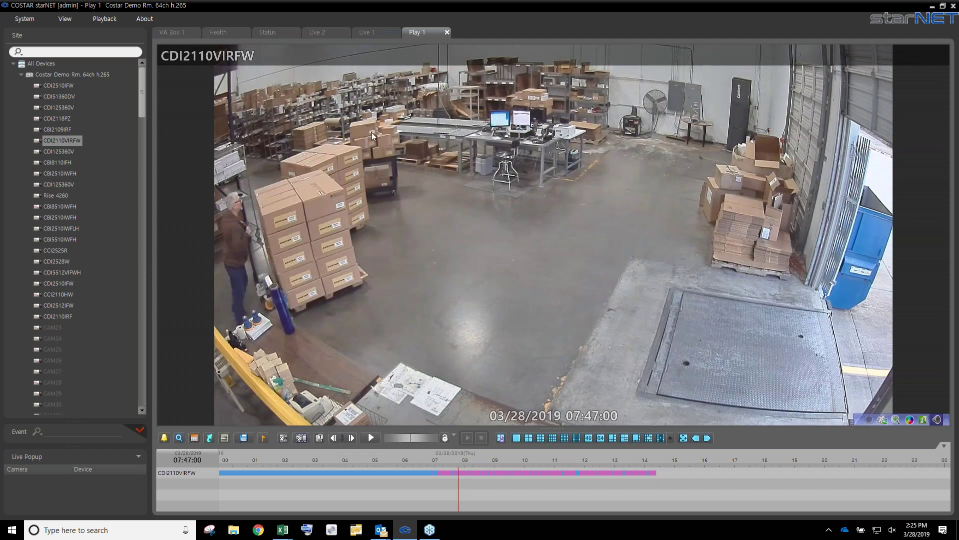
Set the playback step interval to 1 minute and step forward five times to 07:52:00
click(343, 437)
click(380, 456)
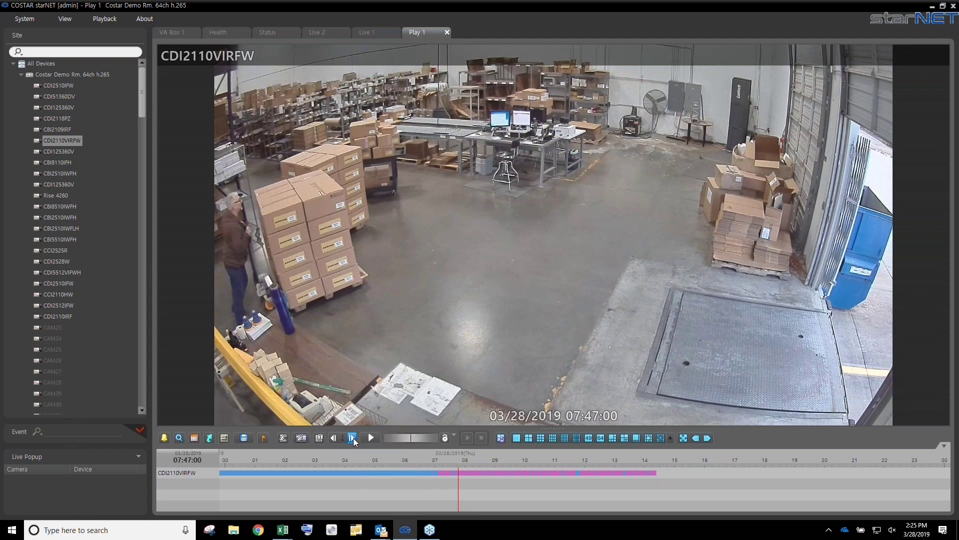
click(352, 438)
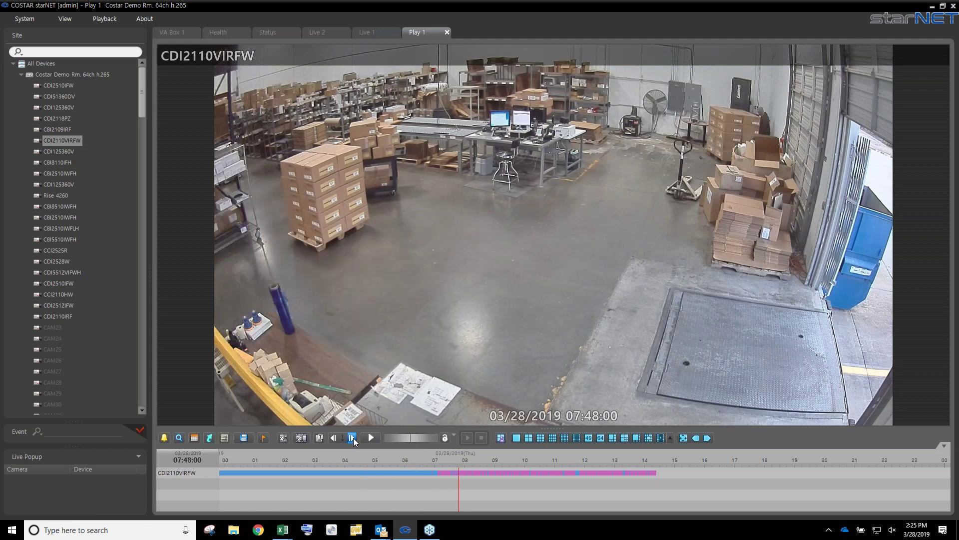
click(352, 437)
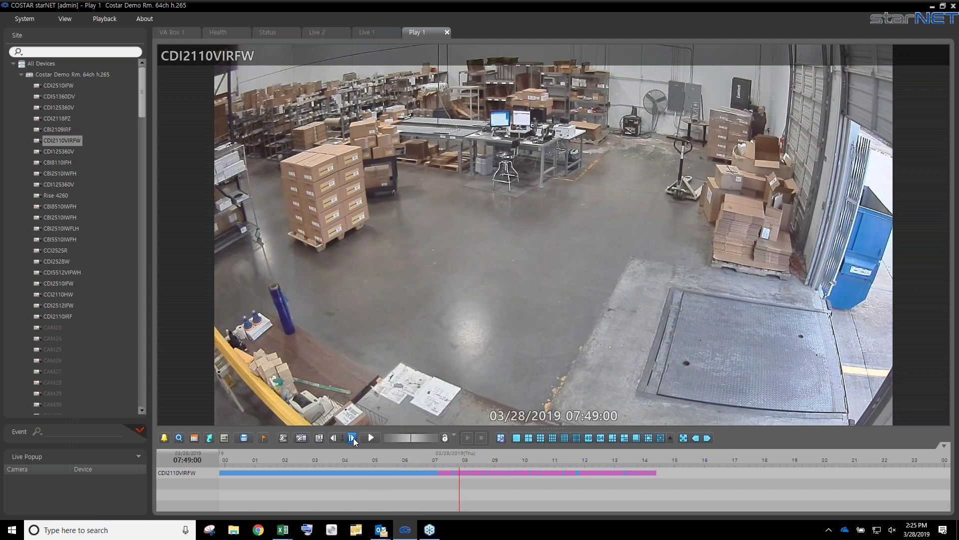
click(352, 437)
click(352, 438)
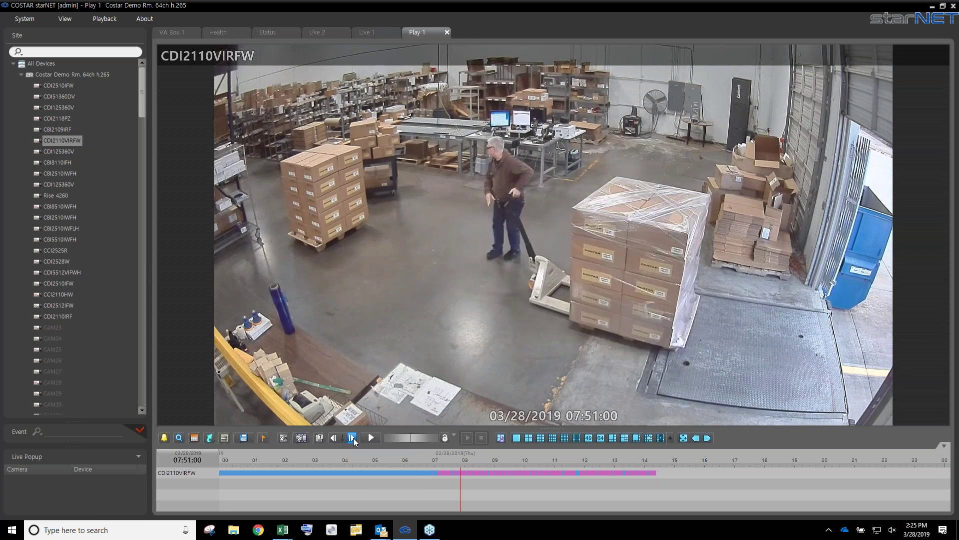
click(353, 438)
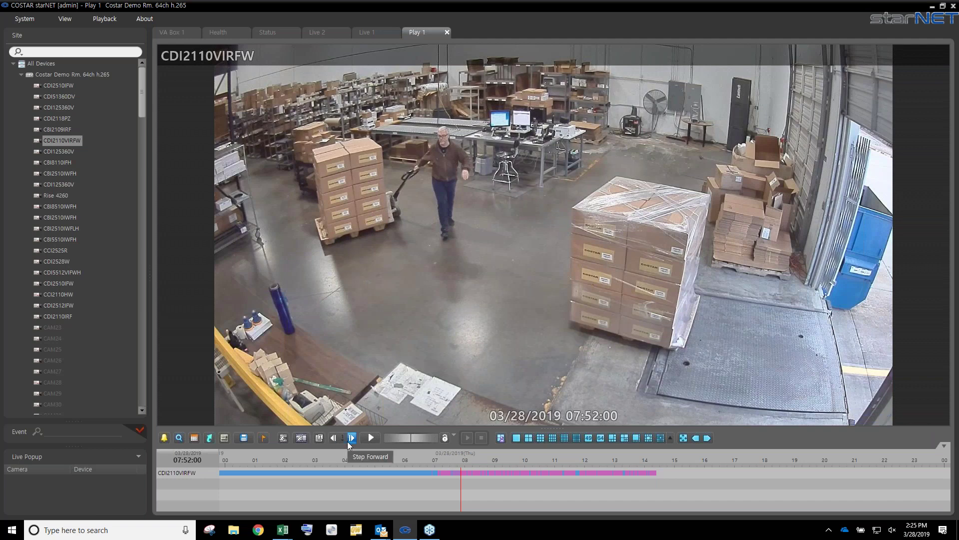
Play the CDI2110VIRFW recording forward and in reverse with the shuttle control, stopping at 07:52:02
click(412, 437)
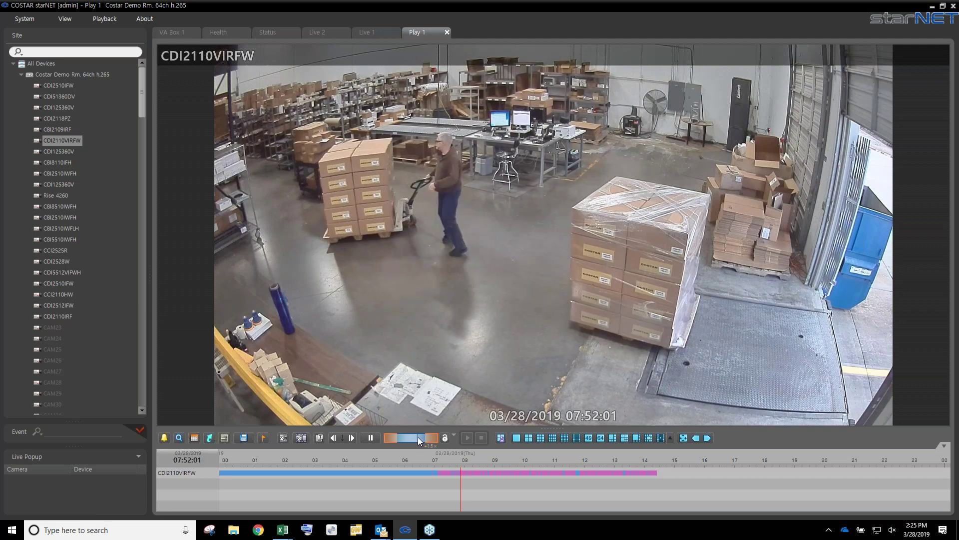
click(419, 436)
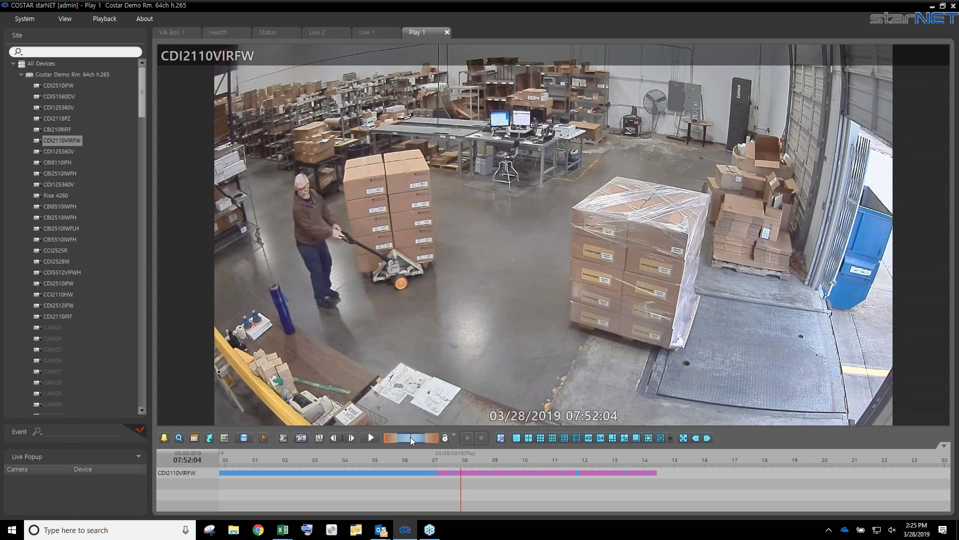
click(405, 436)
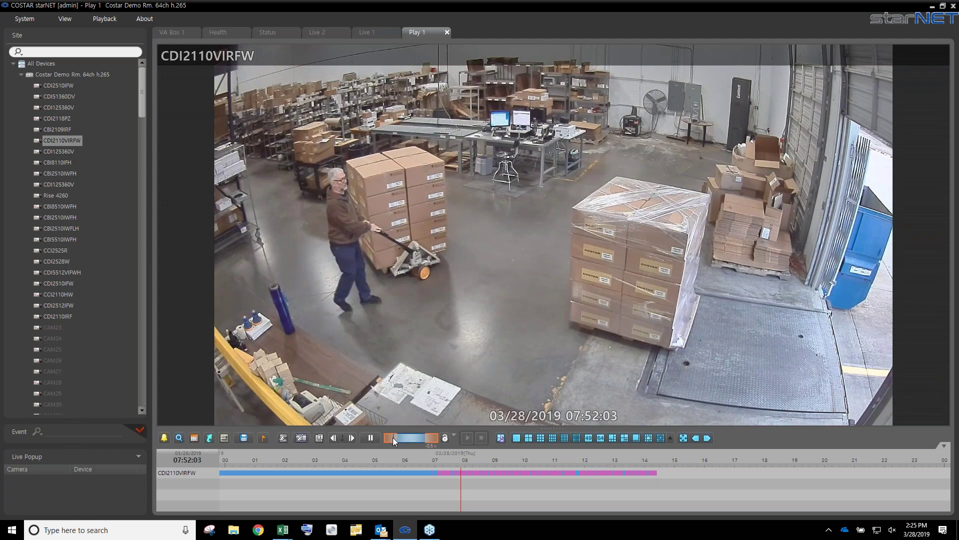
mouse_move(405, 438)
mouse_down()
mouse_move(424, 437)
mouse_move(403, 442)
mouse_up()
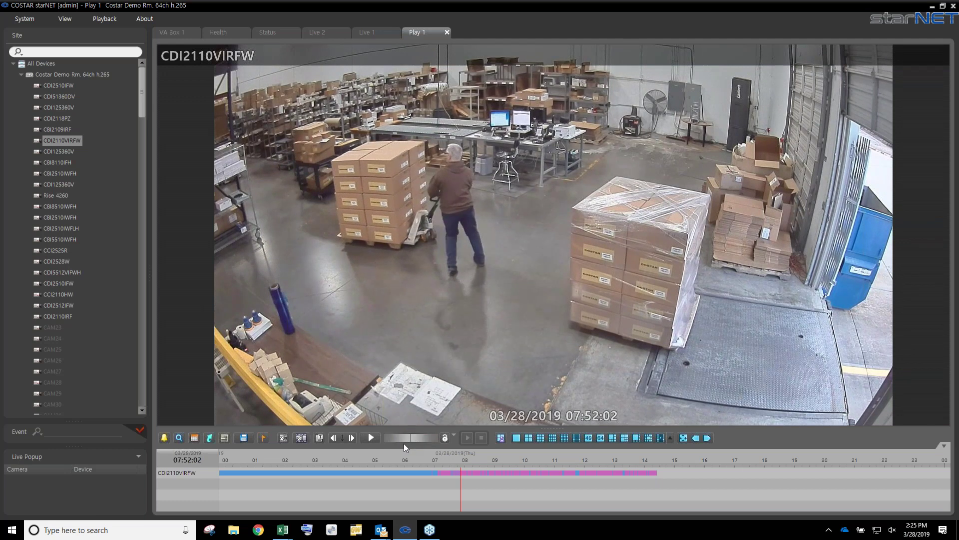
Move the timeline position to 09:00:00, start playback, and move ahead to 09:12:00
click(463, 494)
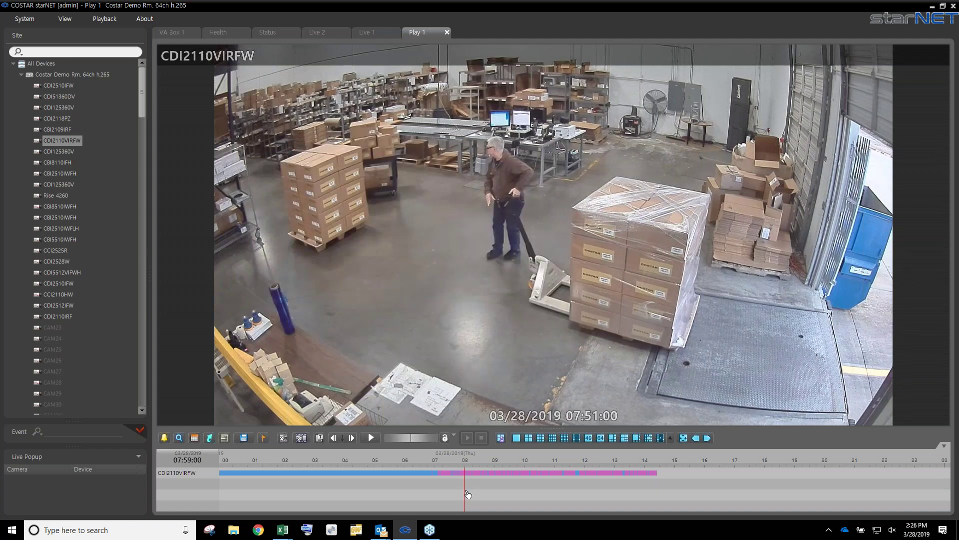
drag(470, 494, 497, 494)
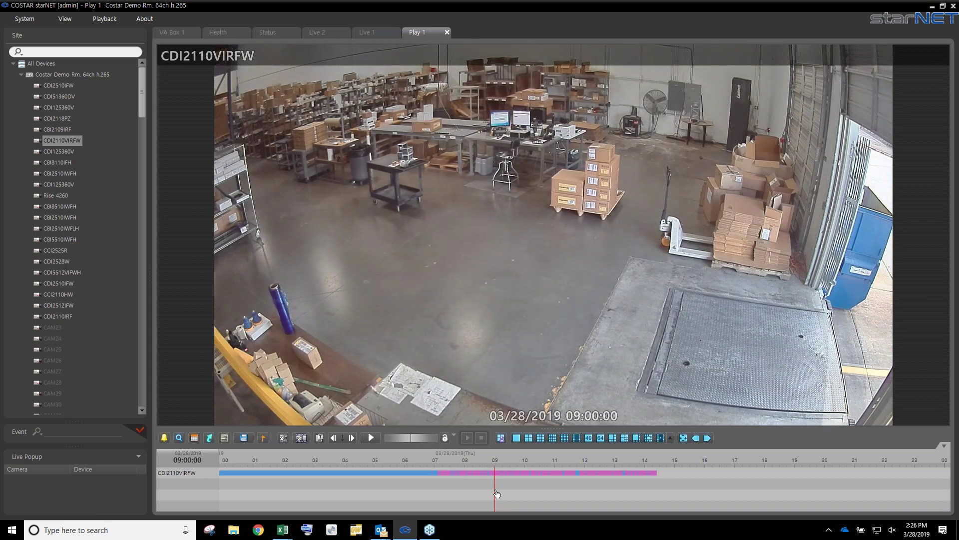
click(373, 438)
click(379, 439)
drag(496, 494, 502, 494)
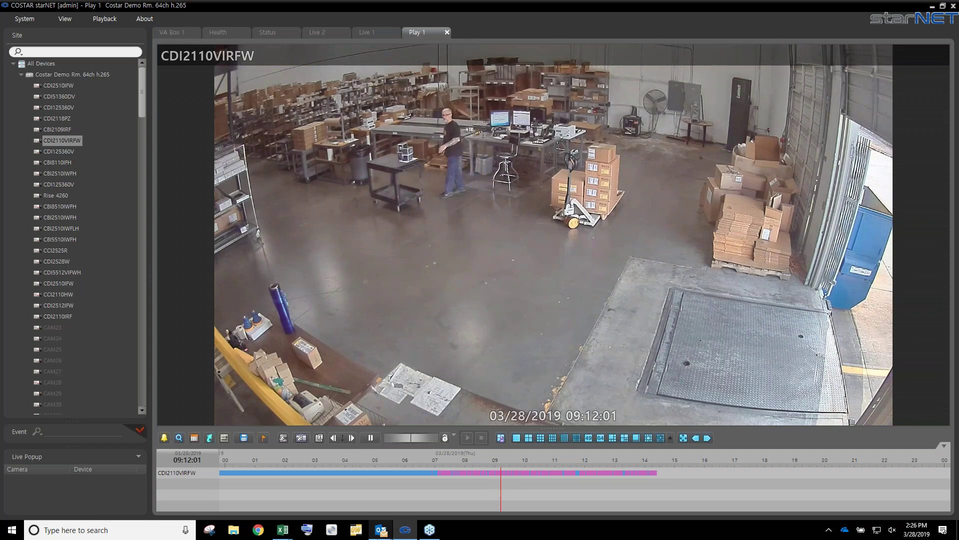
Open the CDI125360V fisheye recording listed below CDI51360DV, choose 03/28/2019 in the calendar, and jump to 10:10:00
mouse_move(381, 529)
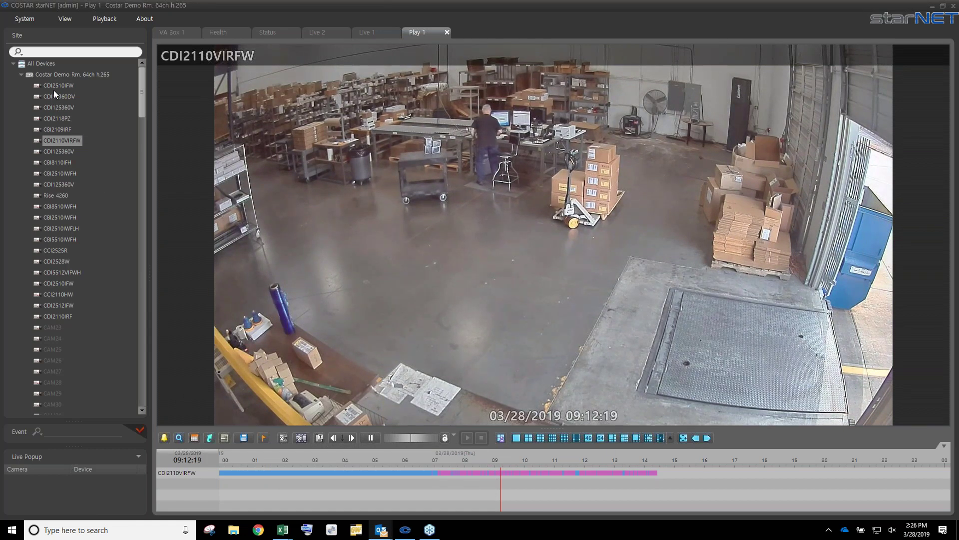
click(55, 109)
double_click(55, 109)
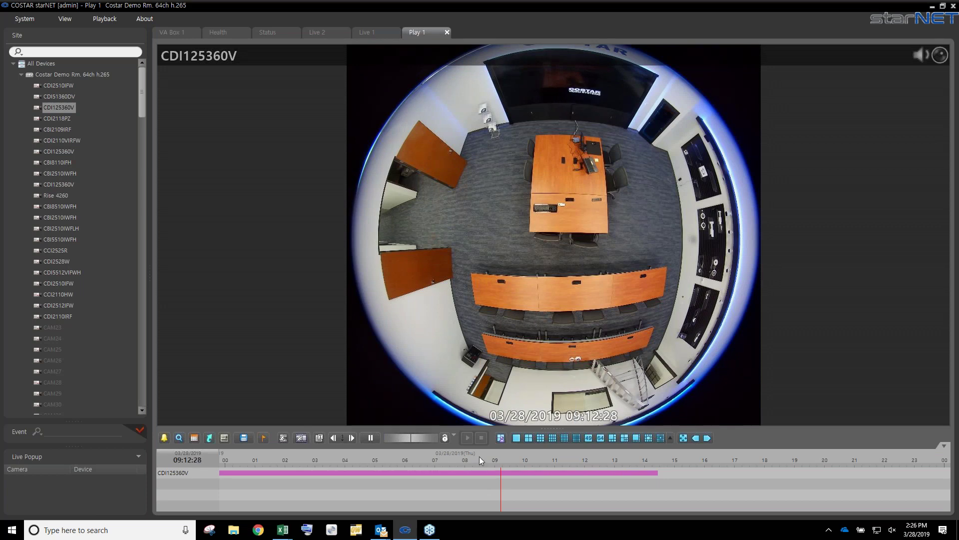
click(195, 439)
click(263, 504)
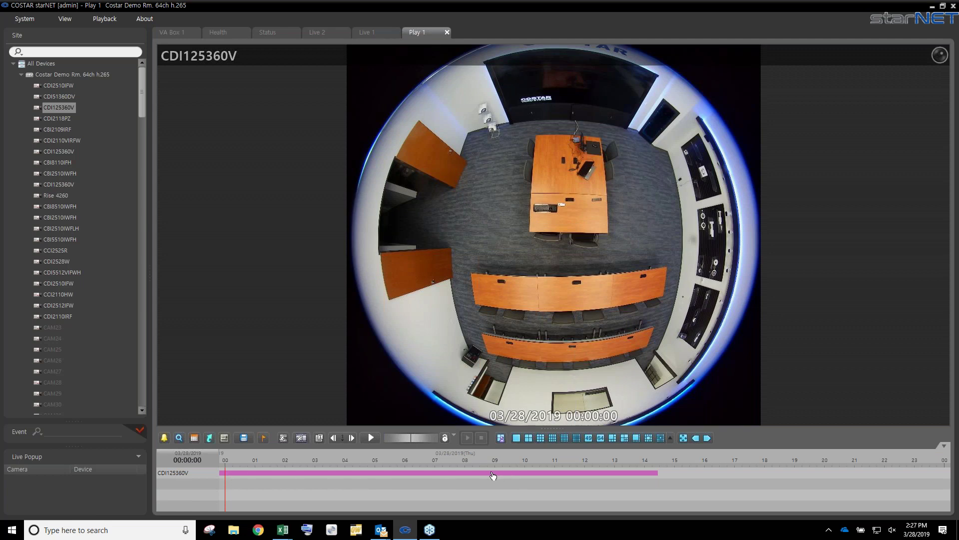
click(530, 474)
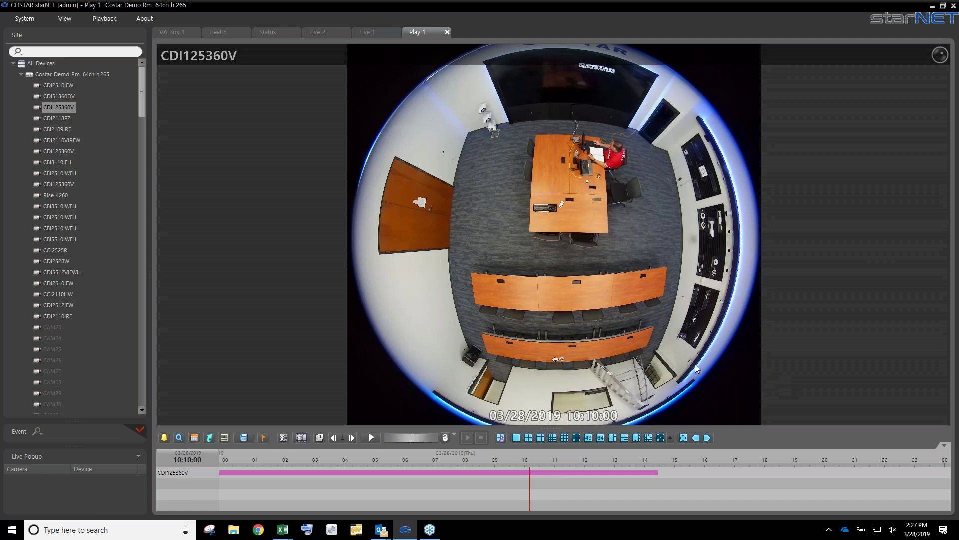
Turn on fisheye dewarping for the CDI125360V recording and zoom and pan to the person seated at the table
mouse_move(625, 292)
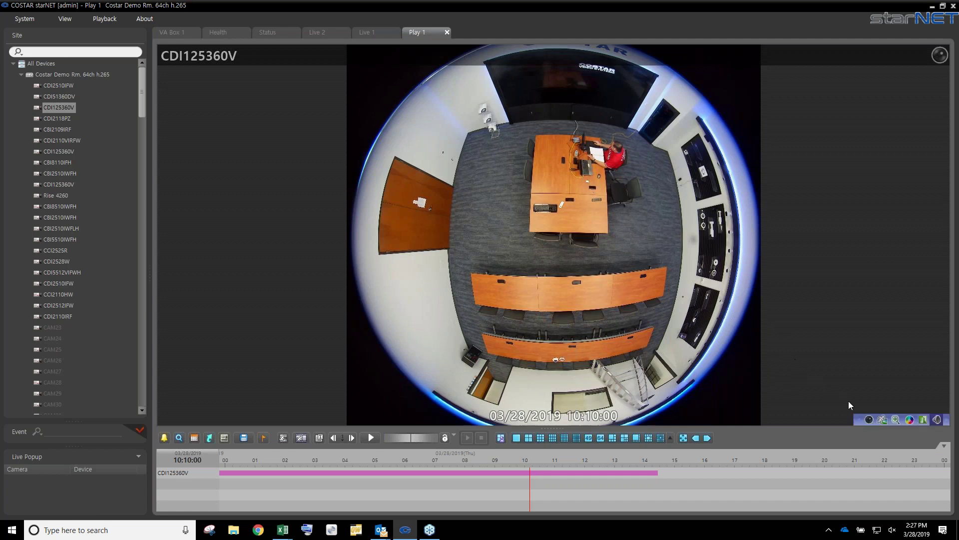
click(869, 421)
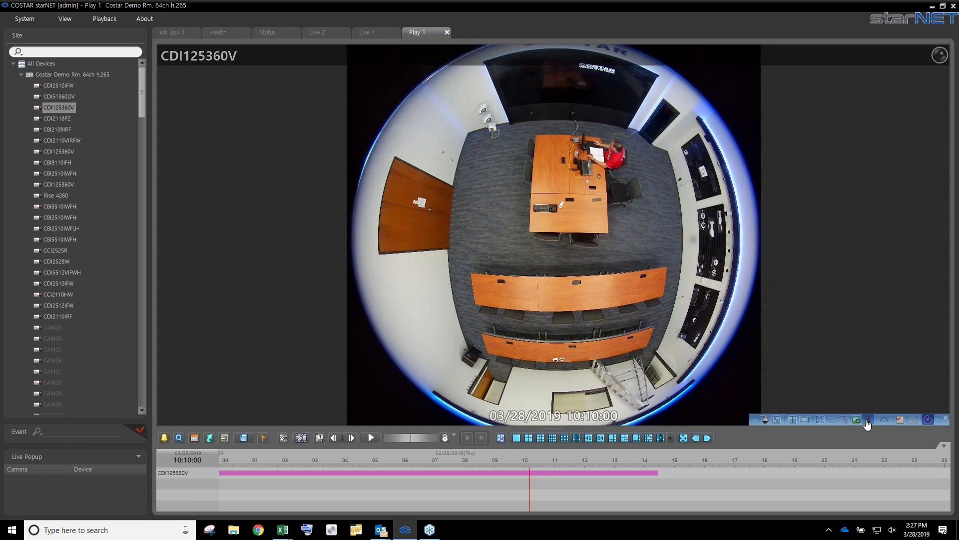
click(868, 422)
scroll(558, 314, up, 5)
drag(557, 314, 611, 215)
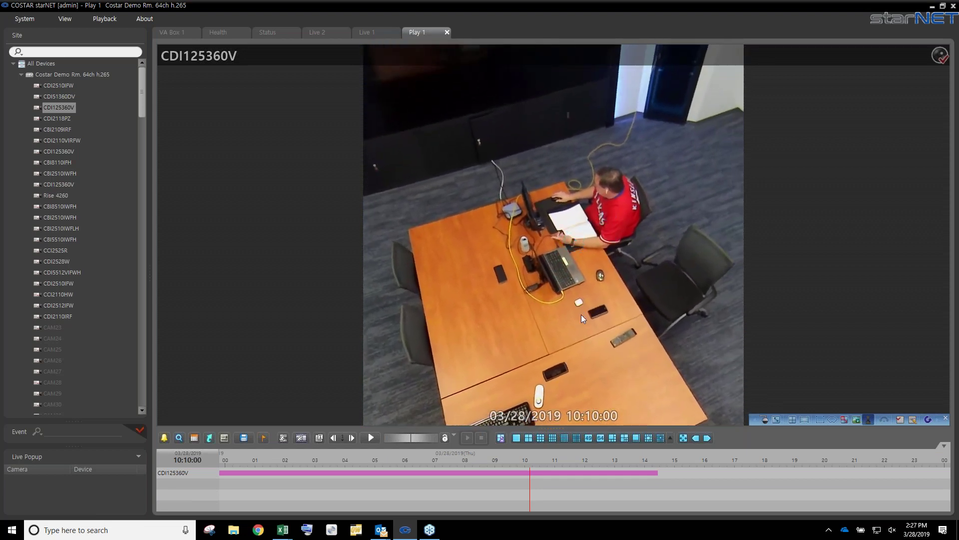
scroll(580, 313, up, 2)
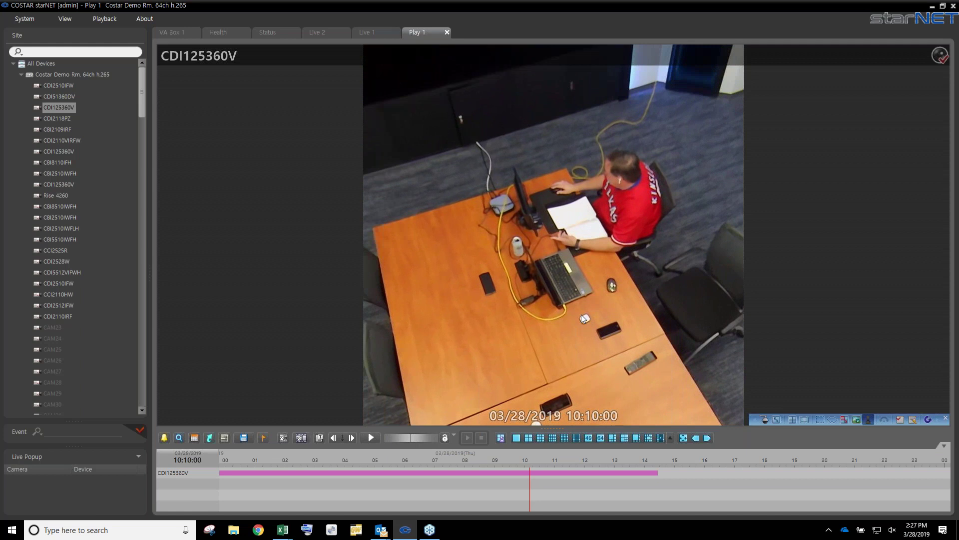
scroll(580, 314, down, 3)
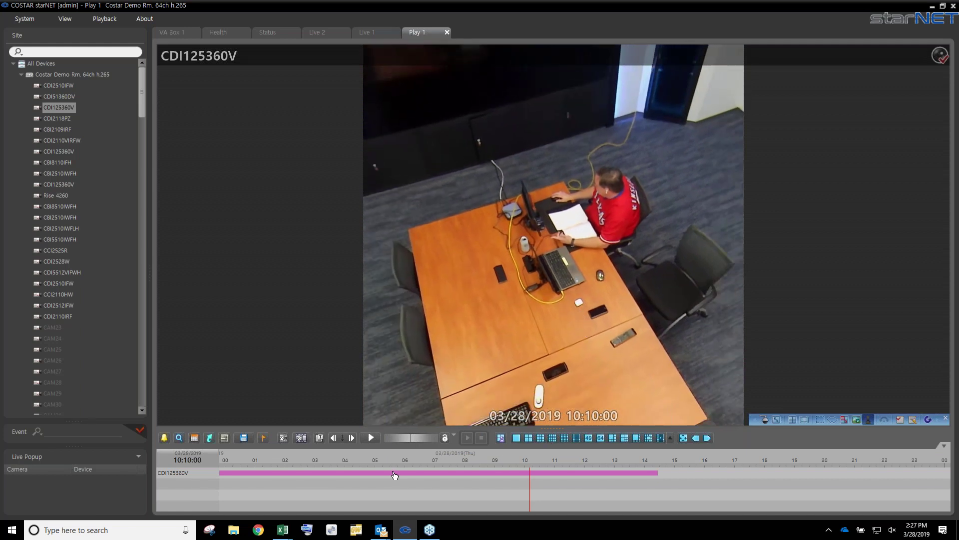
Play the dewarped recording and pan the view up to the large video wall during playback
click(370, 438)
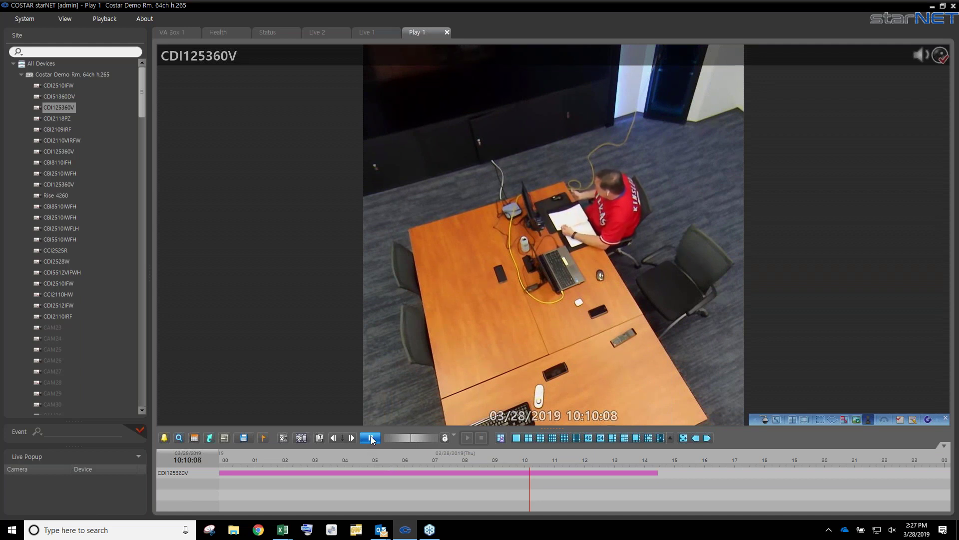
scroll(609, 269, up, 2)
drag(603, 274, 491, 358)
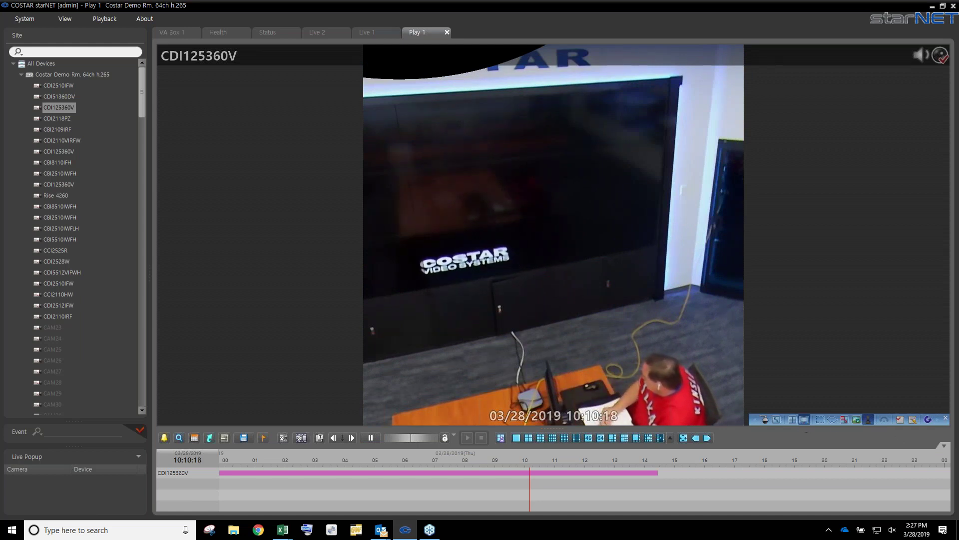
Switch the dewarped fisheye image to a single wide panorama and fast-forward it with the shuttle control, stopping at 10:12:49
click(804, 419)
click(814, 348)
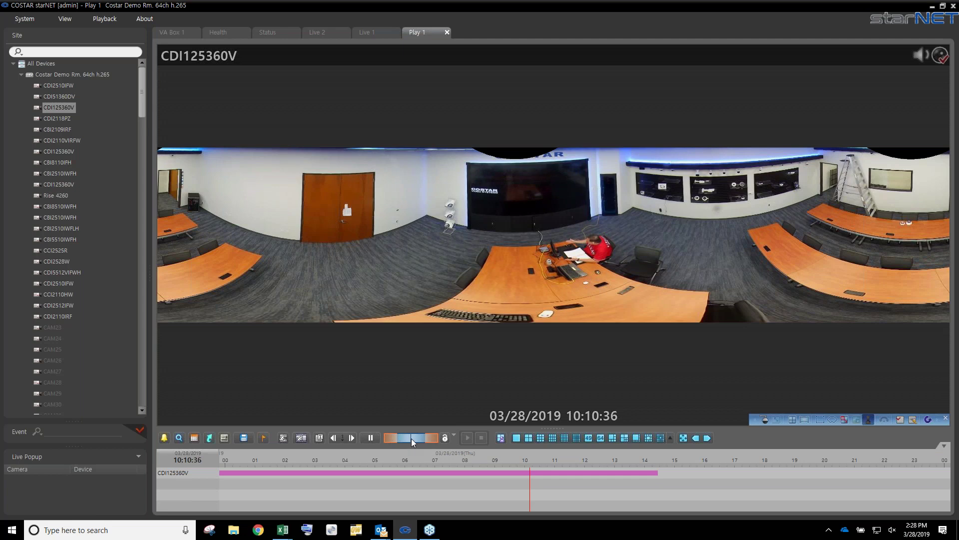
drag(414, 438, 430, 440)
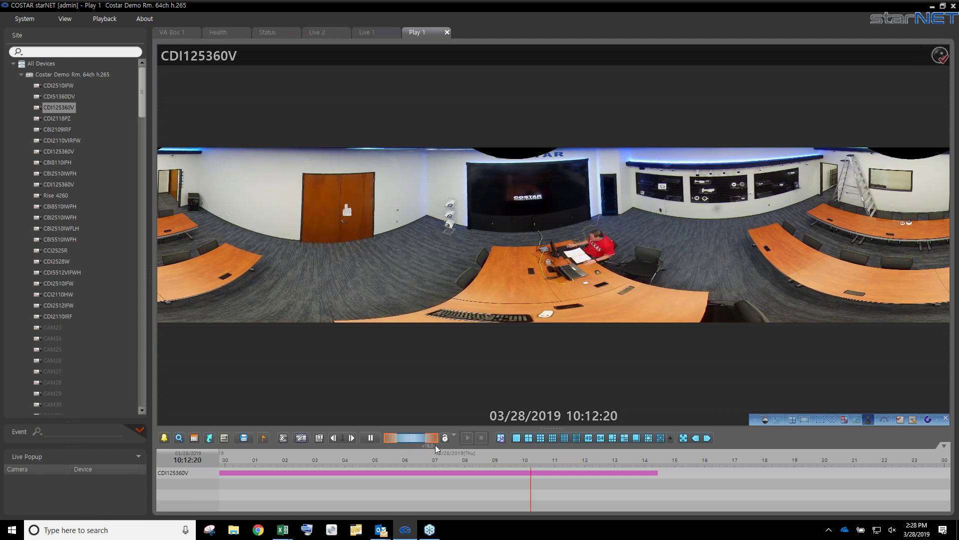
drag(436, 445, 428, 445)
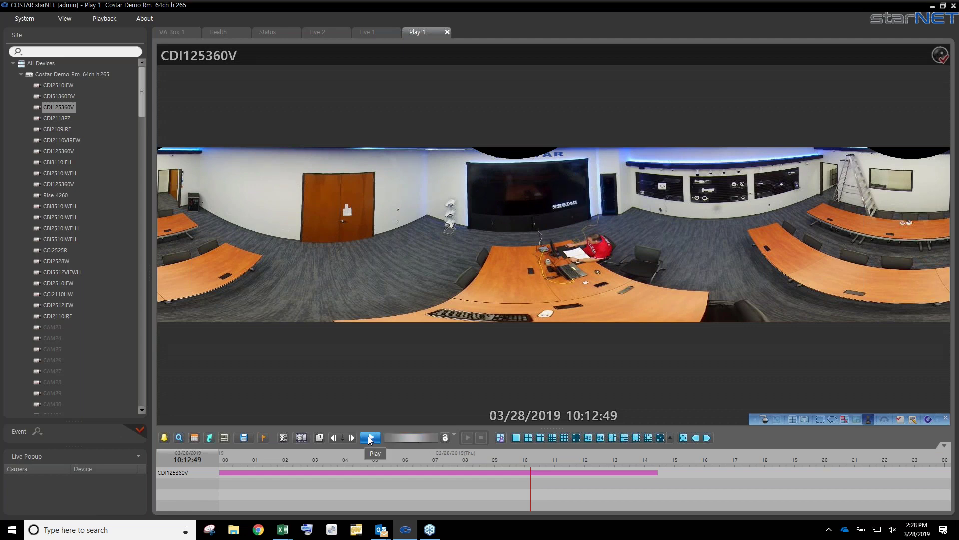
Close the dewarping controls and load the CBI2510IWFH recording into the playback view, replacing it with CDI2110VIRFW
click(946, 418)
right_click(548, 261)
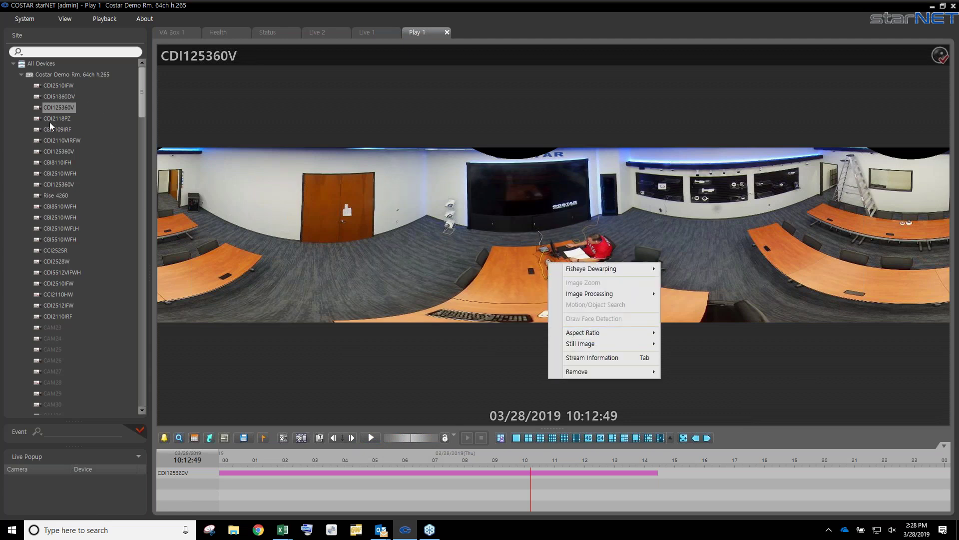
drag(49, 174, 350, 370)
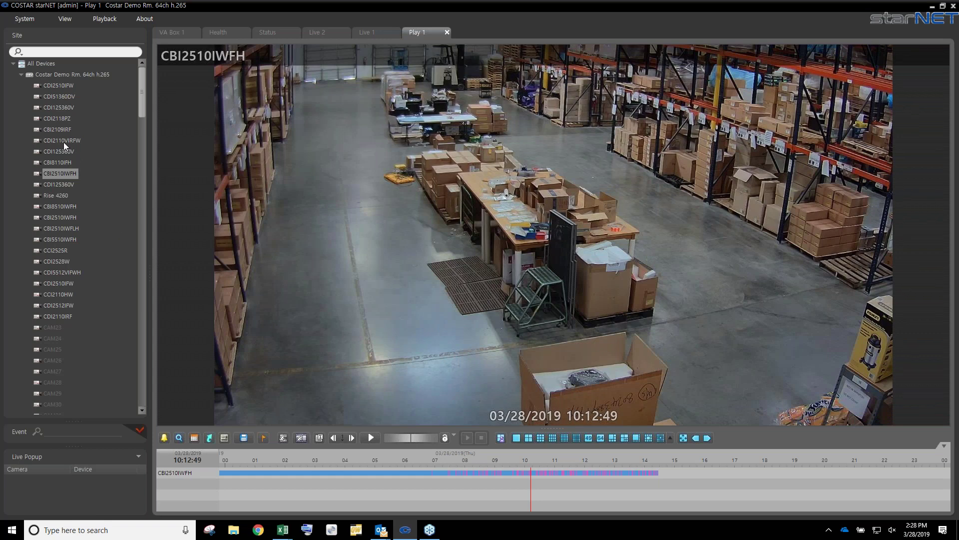
drag(63, 141, 346, 238)
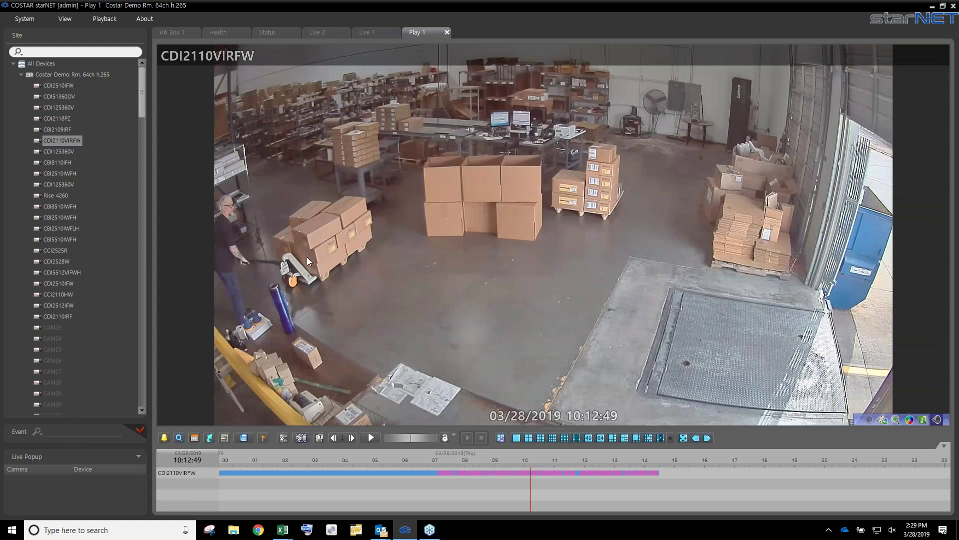
Go to 10:12:00 on the CDI2110VIRFW timeline and open the Export Video File dialog
click(532, 488)
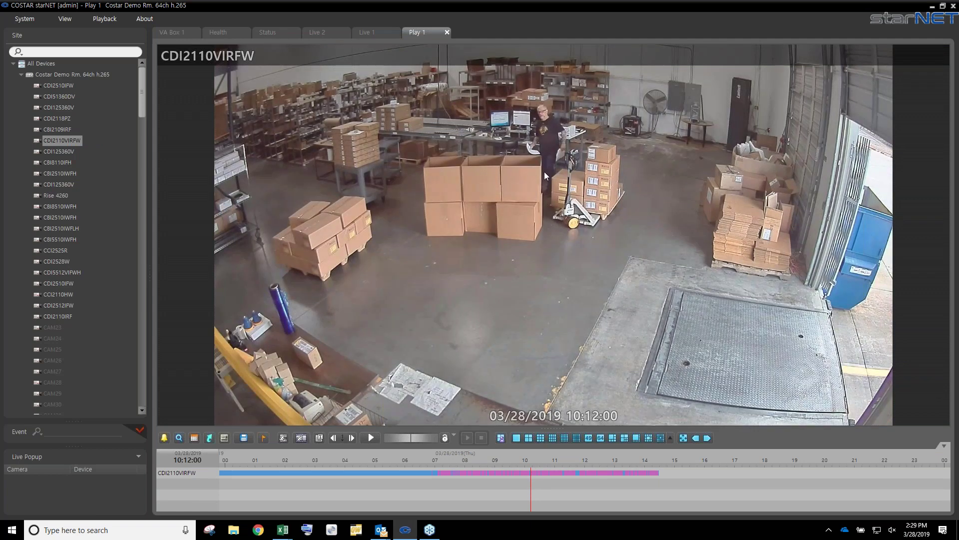
mouse_move(538, 170)
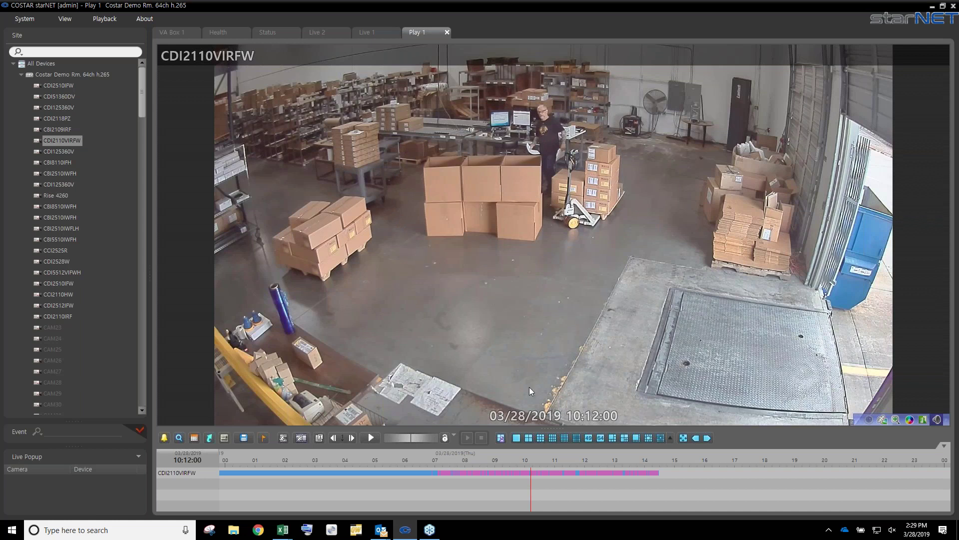
click(244, 438)
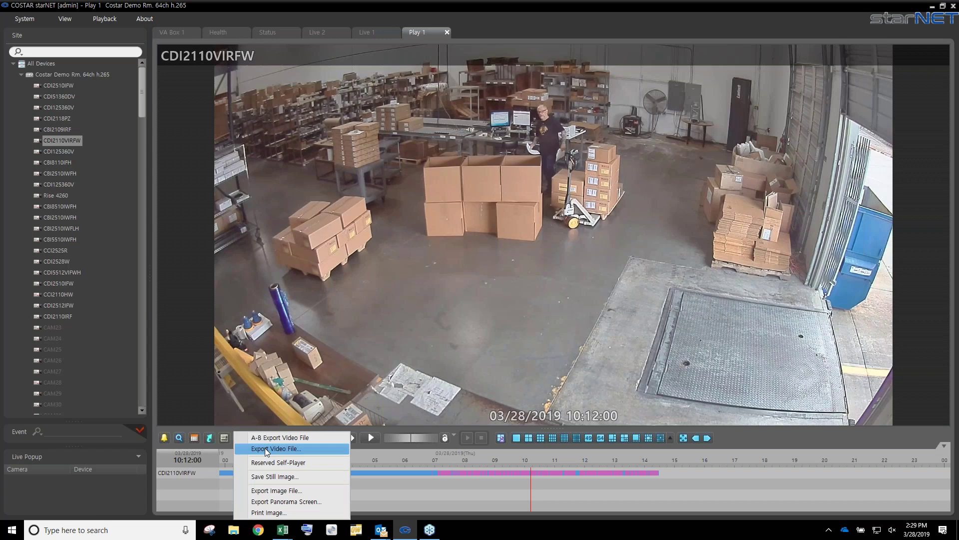
click(266, 449)
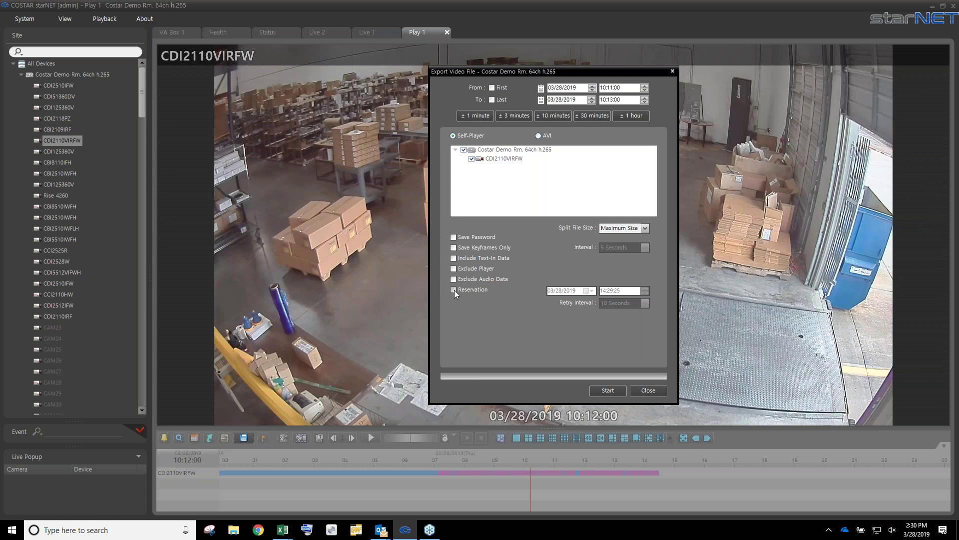
Export the CDI2110VIRFW recording from 10:11:00 to 10:13:00 on 03/28/2019 to the Desktop as a self-player file, leaving Reservation off
click(454, 289)
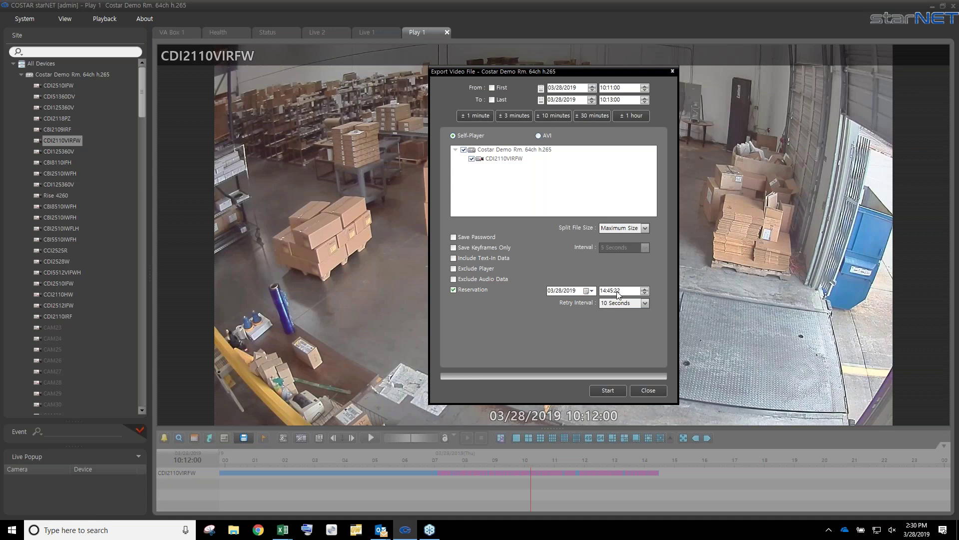
click(453, 289)
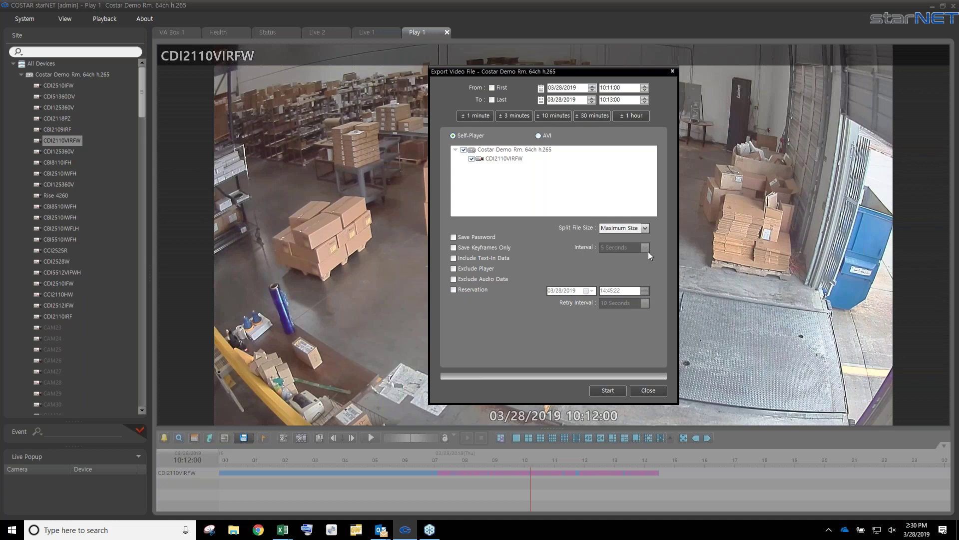
click(606, 390)
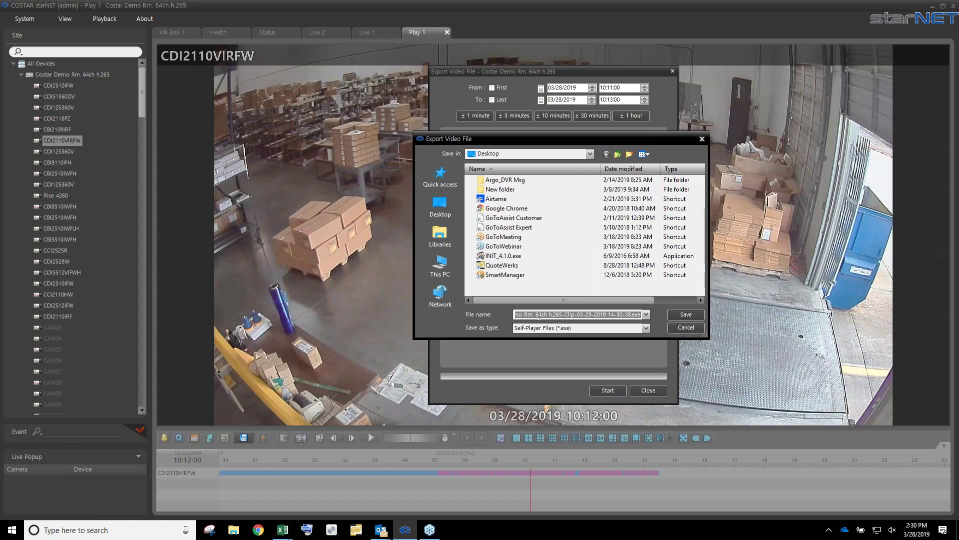
click(697, 312)
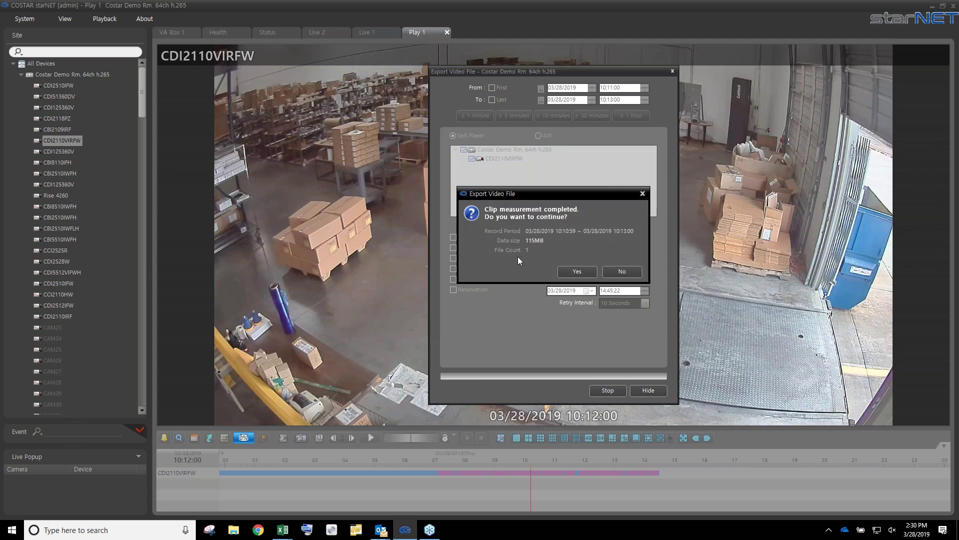
click(578, 271)
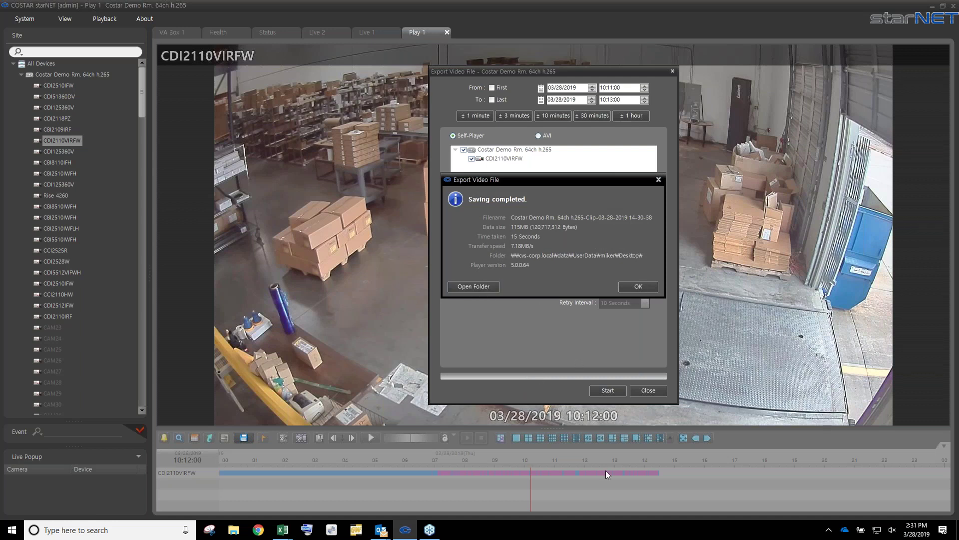
Open the exported file's destination folder and close the completion message together with the Export Video File dialog
click(484, 289)
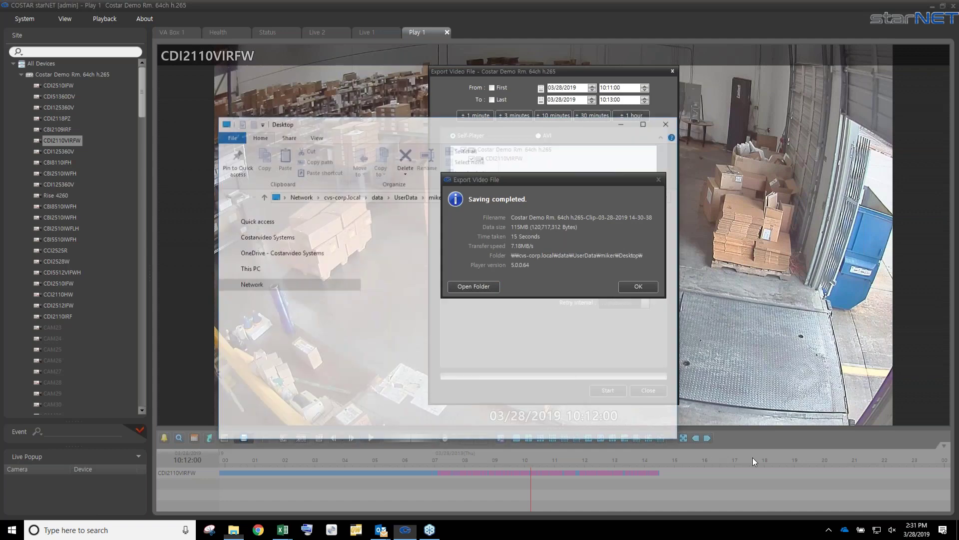
click(639, 286)
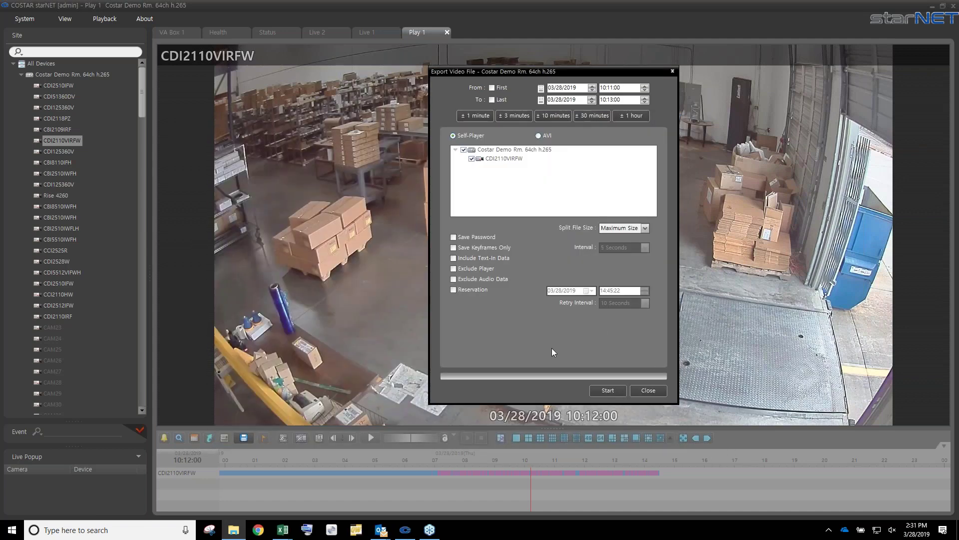
click(650, 390)
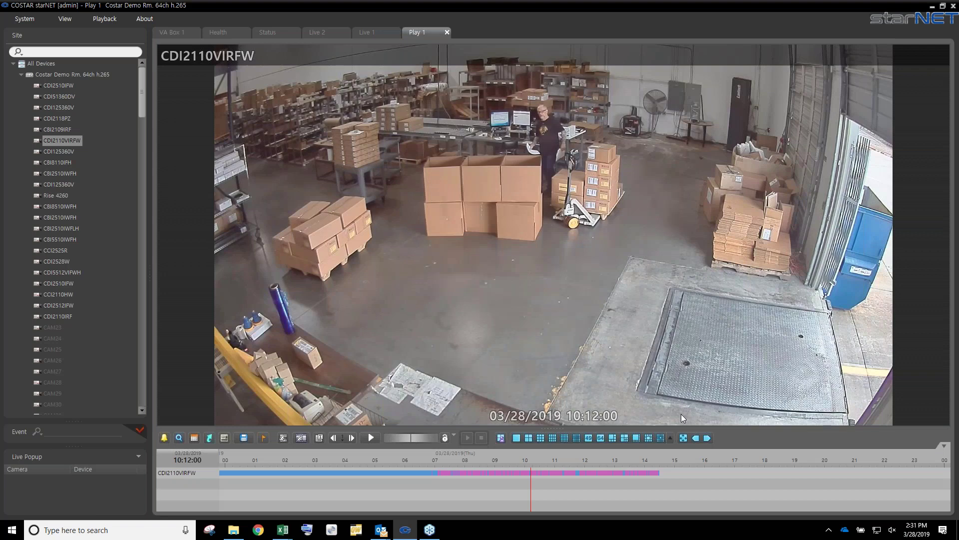
Show the desktop, place the exported clip file in an empty area away from the other icons, and open it in Clip Player
click(957, 529)
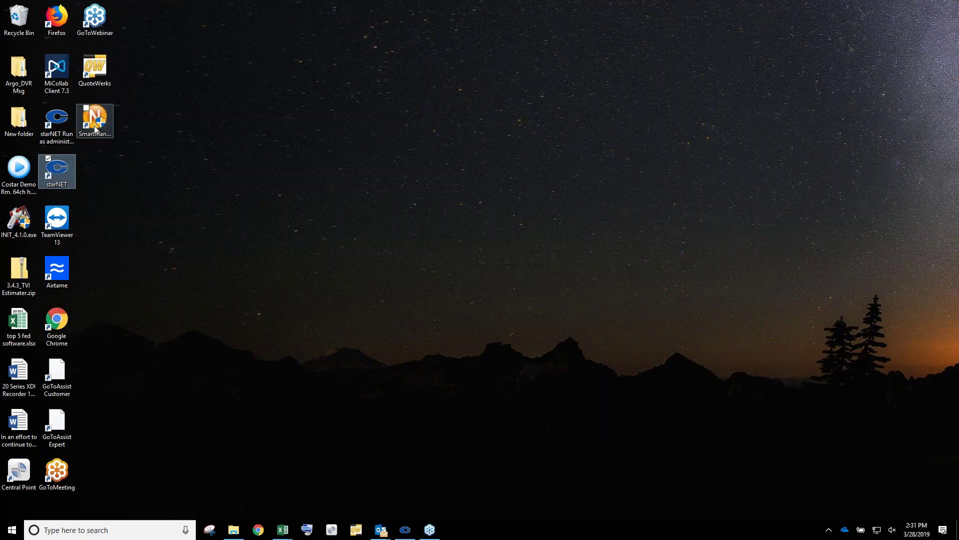
drag(18, 173, 482, 194)
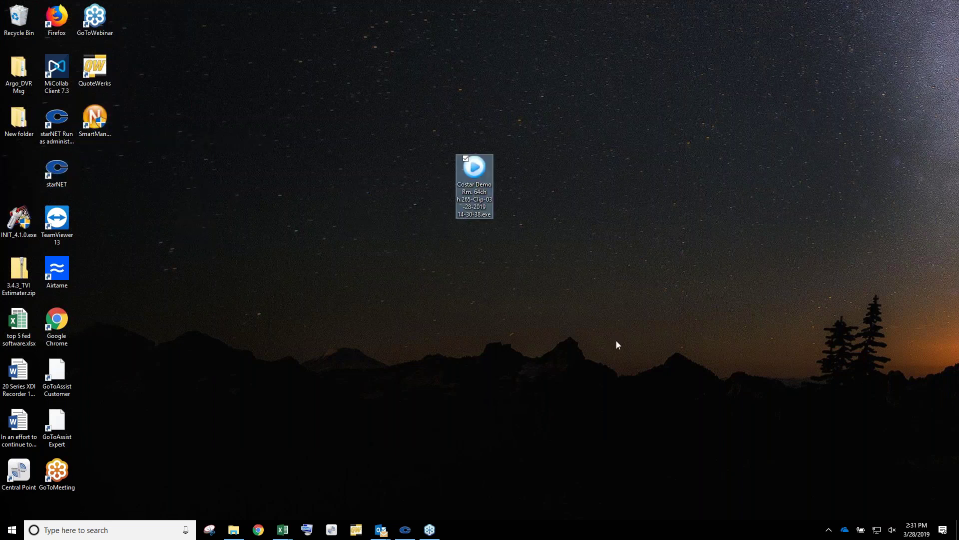
double_click(475, 172)
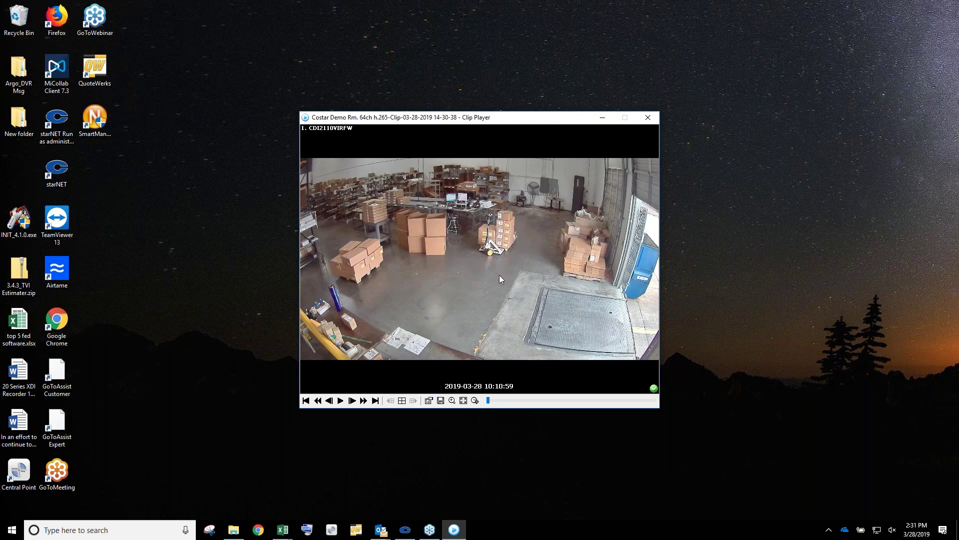
Play the clip from 10:11:54 at Double zoom and pan the picture to the shelving and workstation area
drag(489, 403, 563, 396)
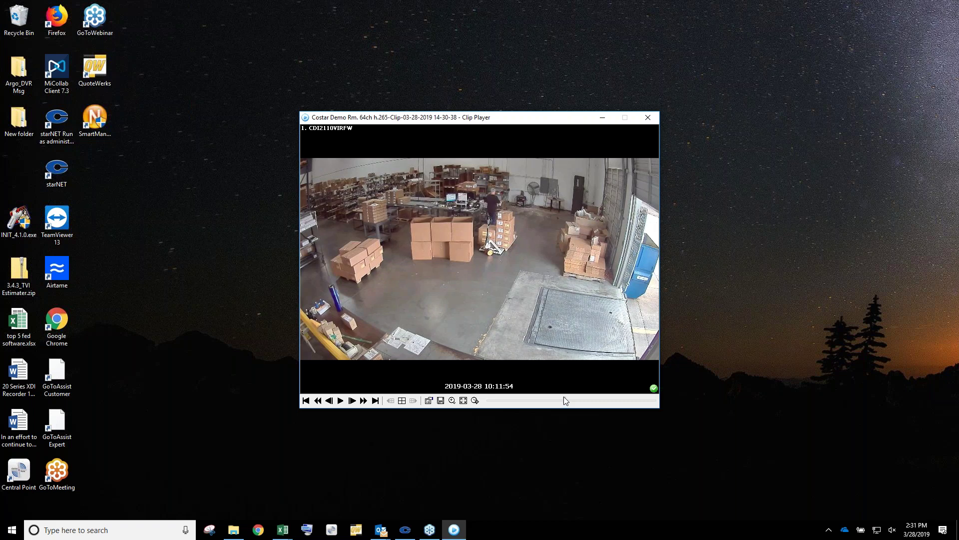
click(341, 400)
click(452, 401)
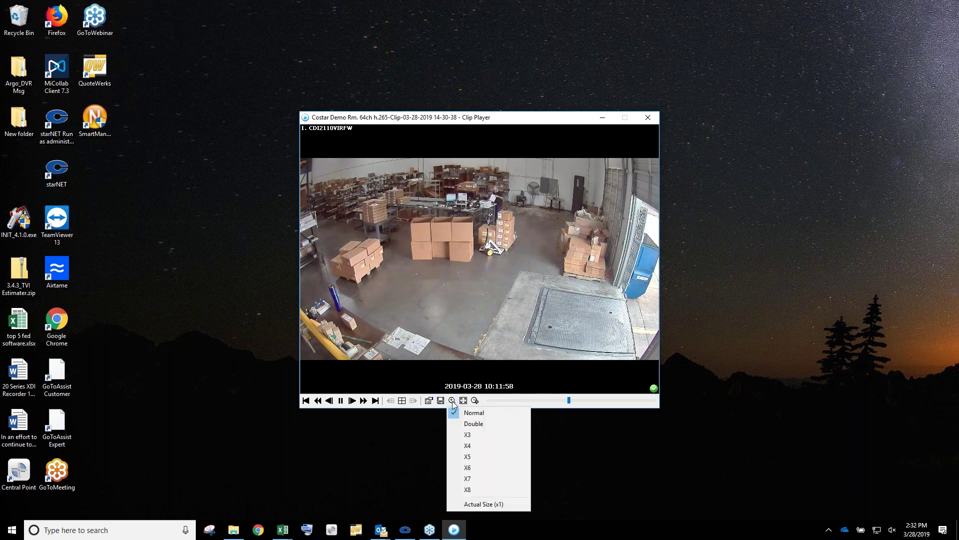
click(470, 424)
drag(484, 314, 515, 353)
drag(345, 225, 474, 259)
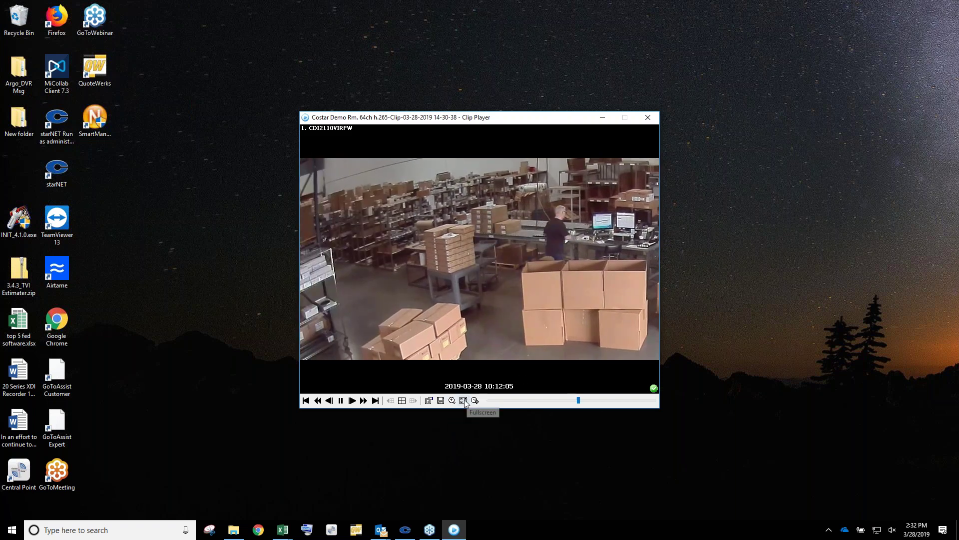
Pause the clip at 10:12:07 and step it backward frame by frame
click(341, 400)
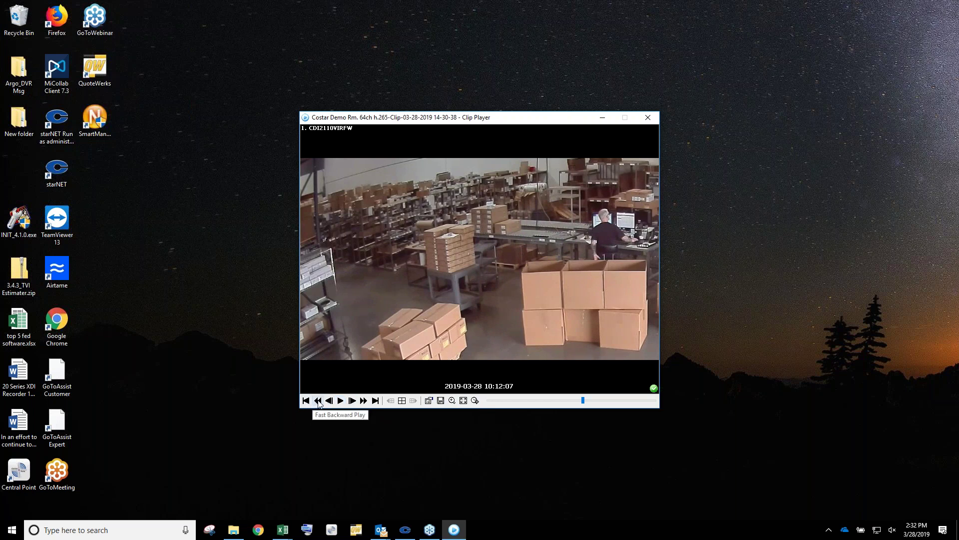
click(334, 401)
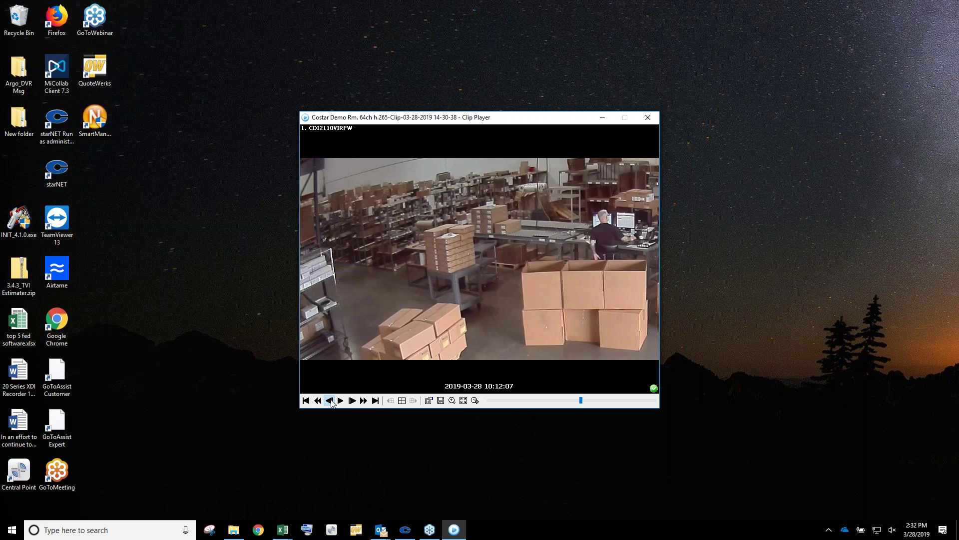
click(332, 402)
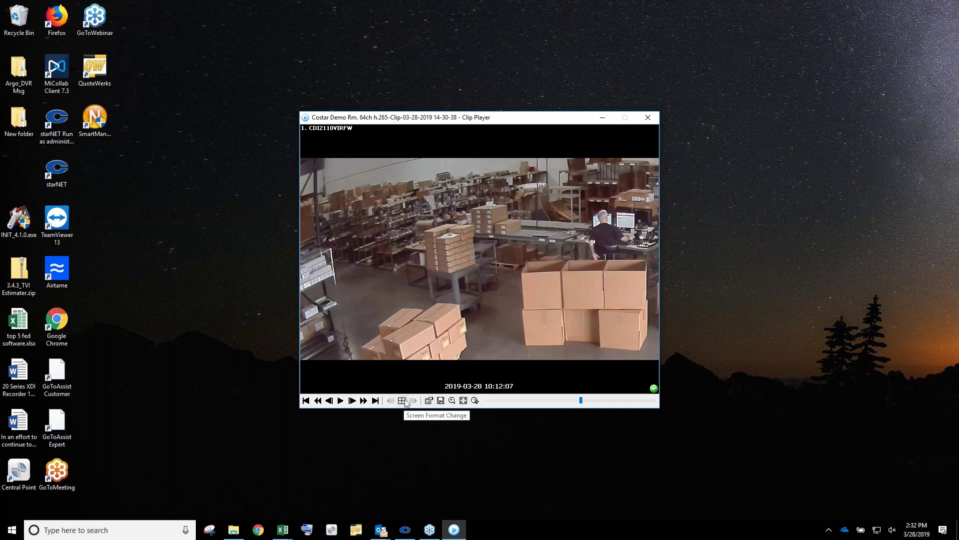
Review the clip's save options and the Save as Video settings, closing them without saving anything
click(442, 401)
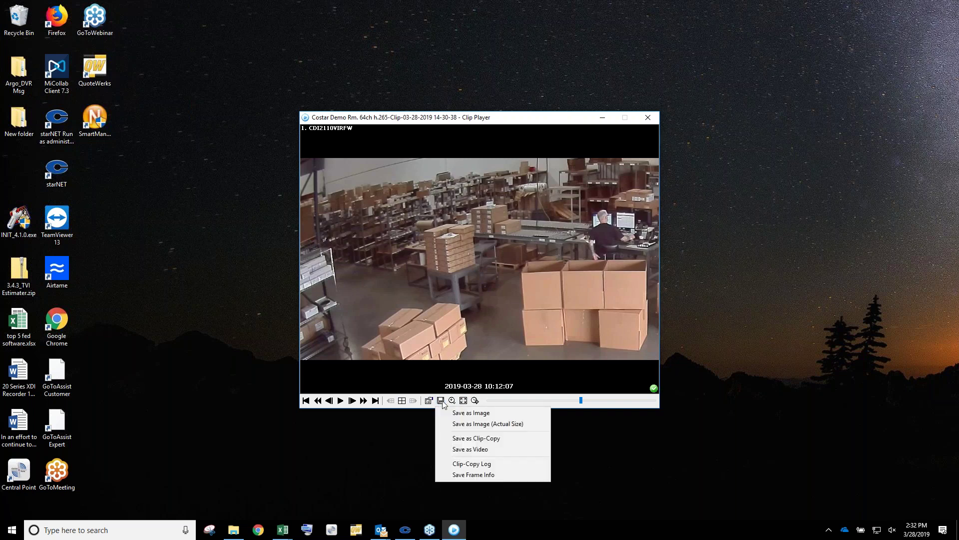
click(478, 450)
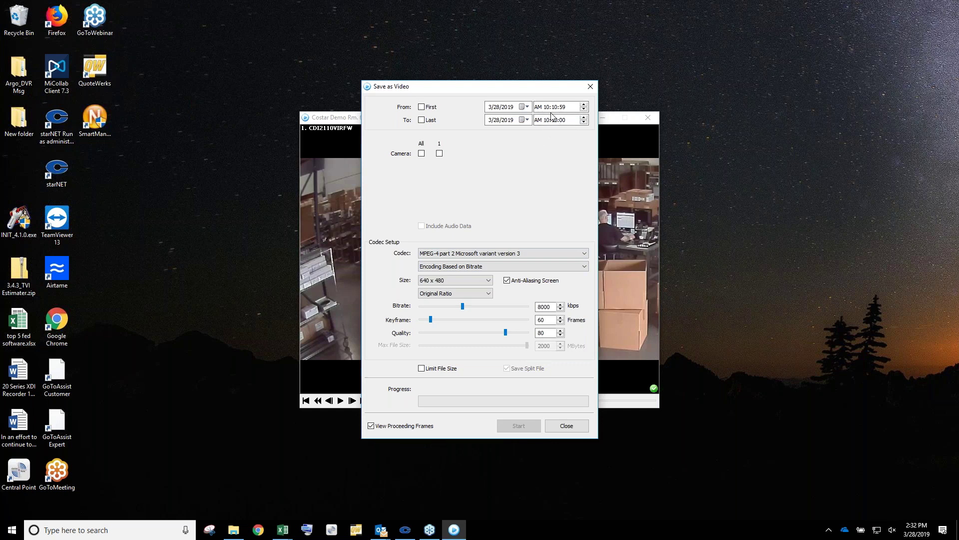
click(566, 426)
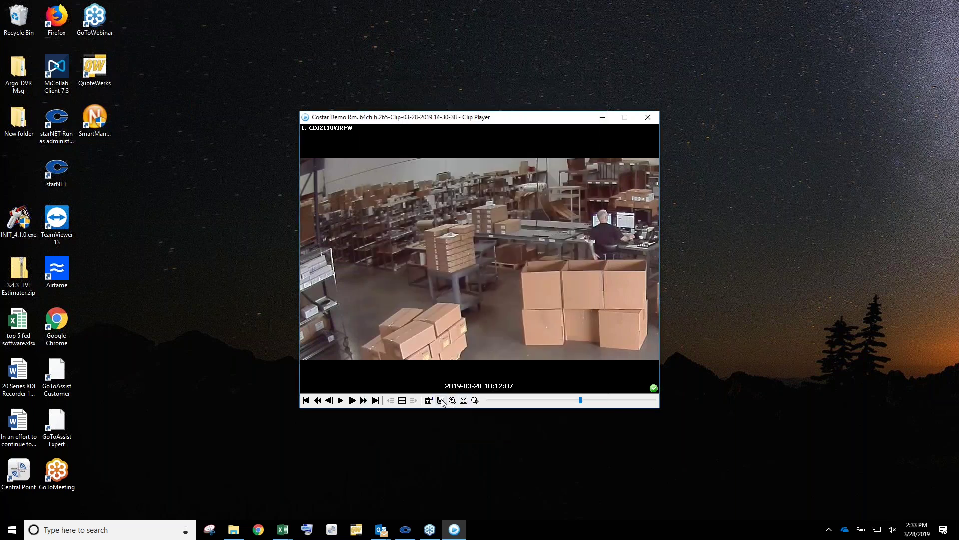
click(441, 401)
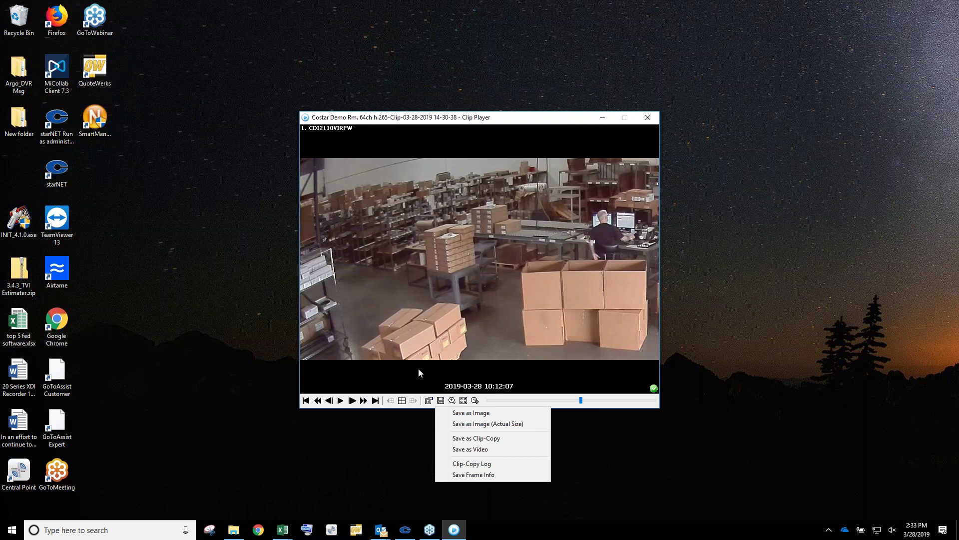
click(714, 373)
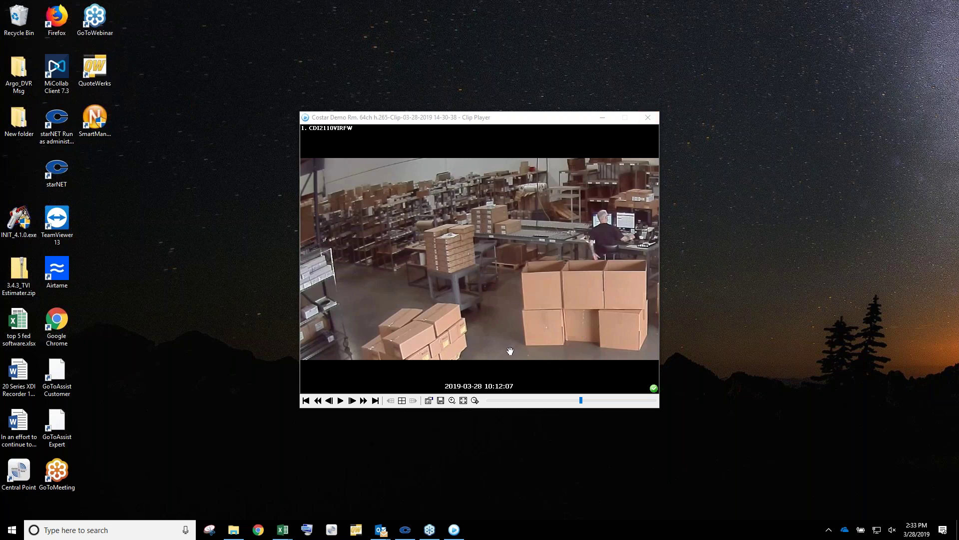
Close Clip Player, switch back to starNET, and remove the CDI2110VIRFW recording from the Play 1 view
click(648, 118)
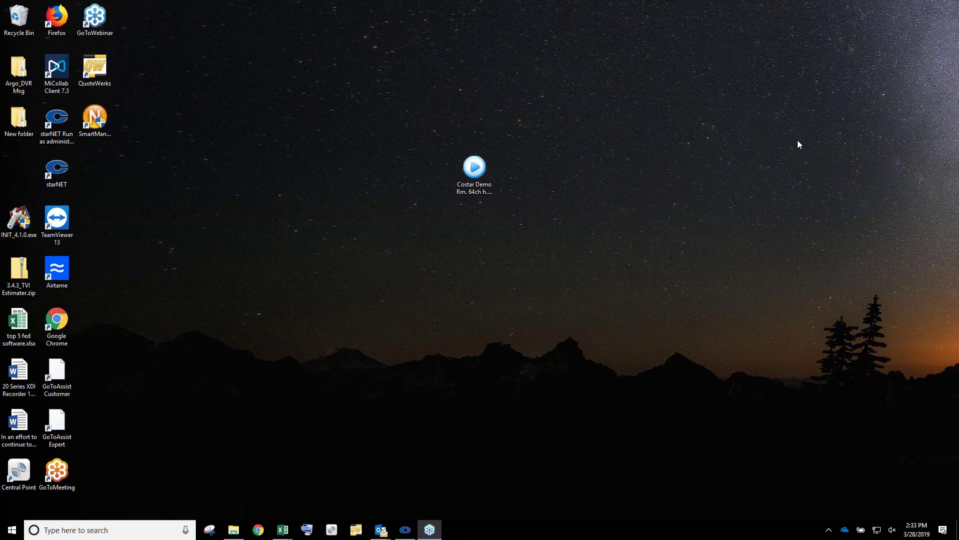
click(406, 530)
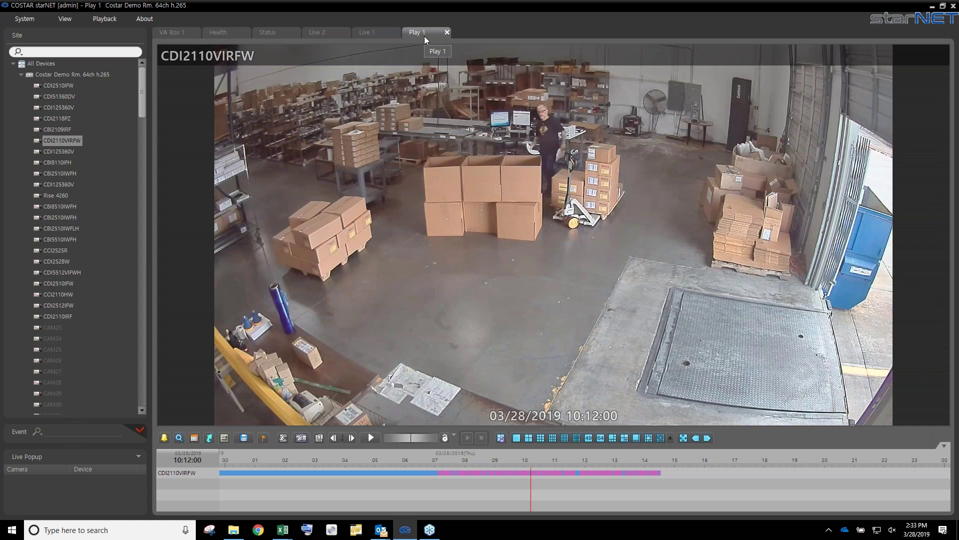
right_click(445, 128)
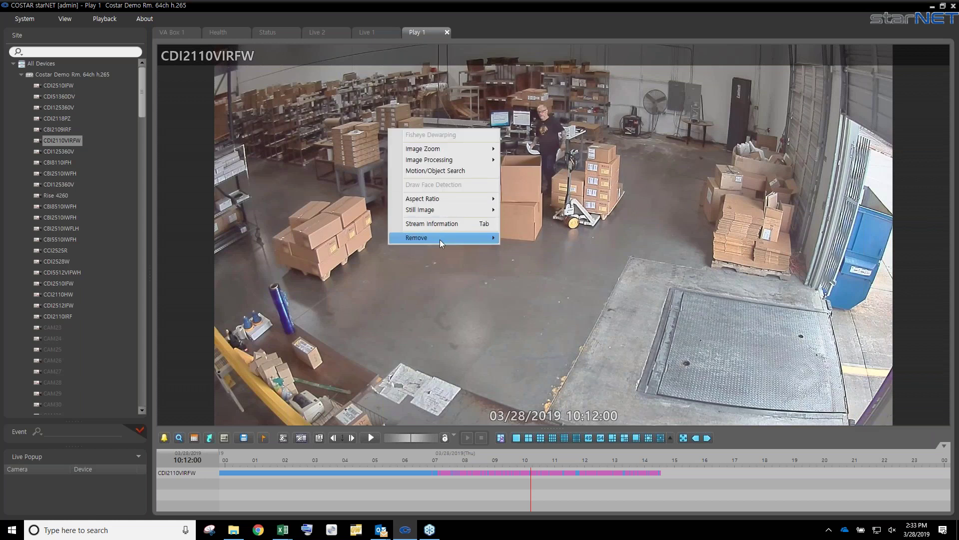
mouse_move(440, 239)
click(531, 273)
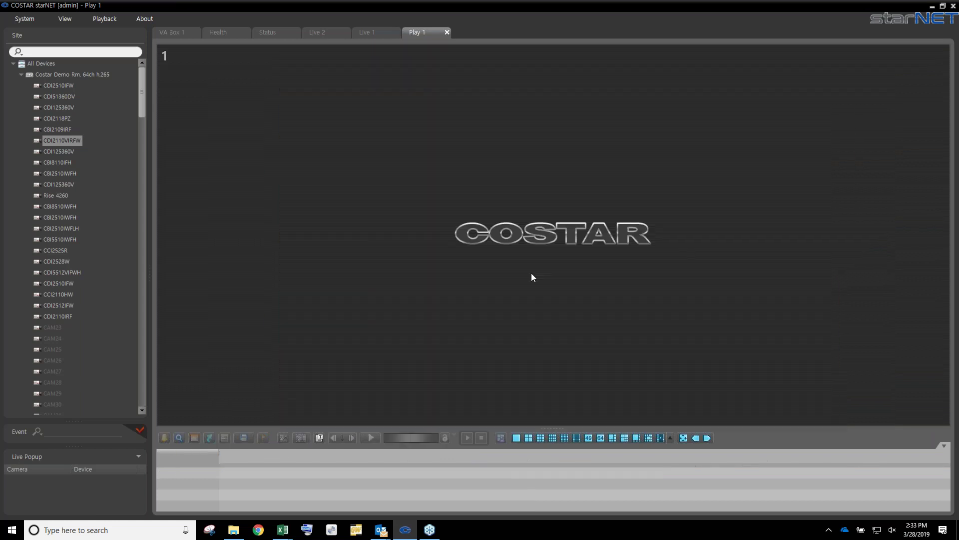
Show the Health view, collapse the Costar Demo Rm. 64ch h.265 camera list, and widen the Camera and Site columns to fit their text
click(227, 32)
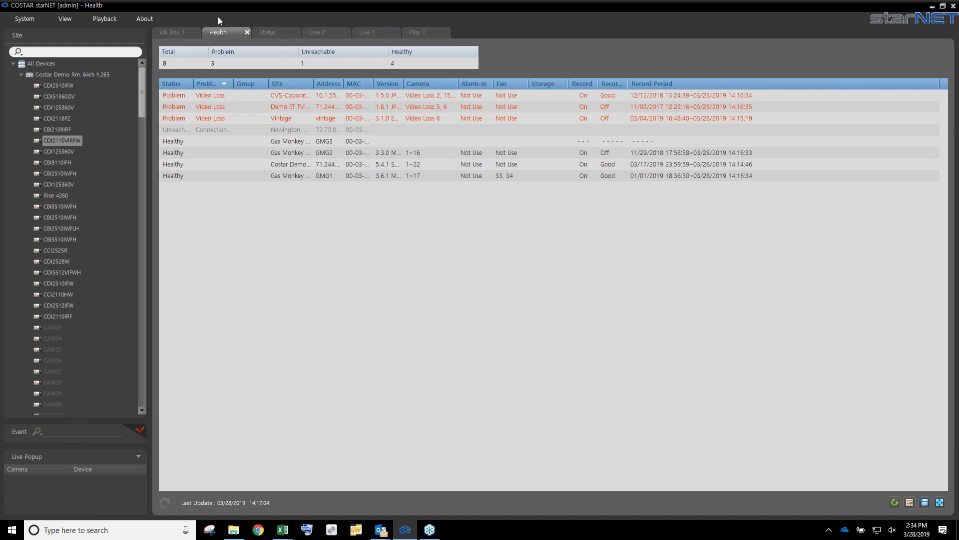
click(22, 75)
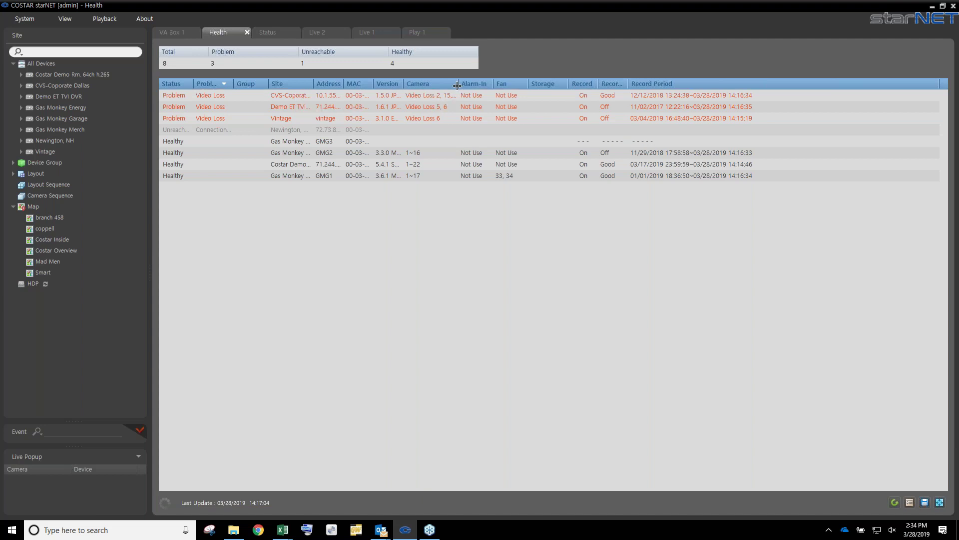
drag(458, 84, 518, 83)
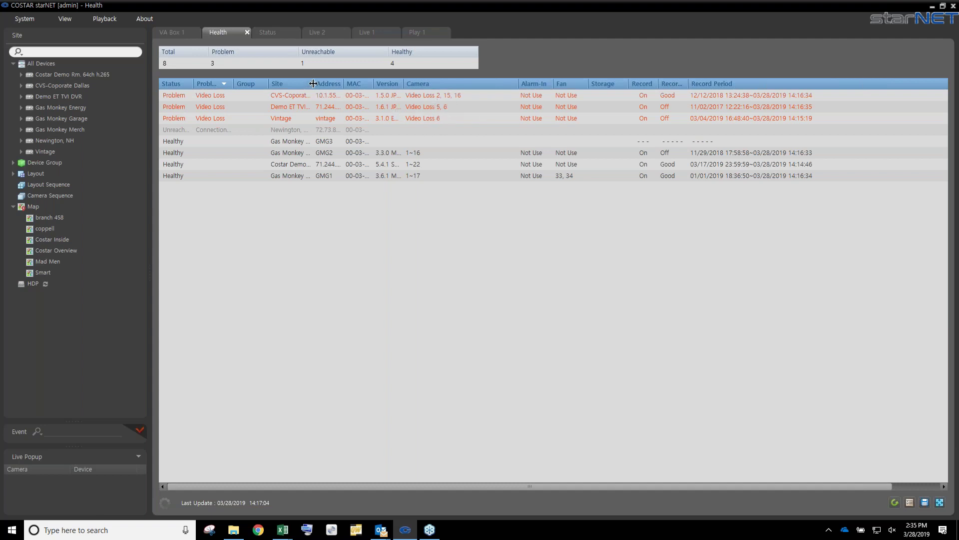
drag(310, 83, 382, 84)
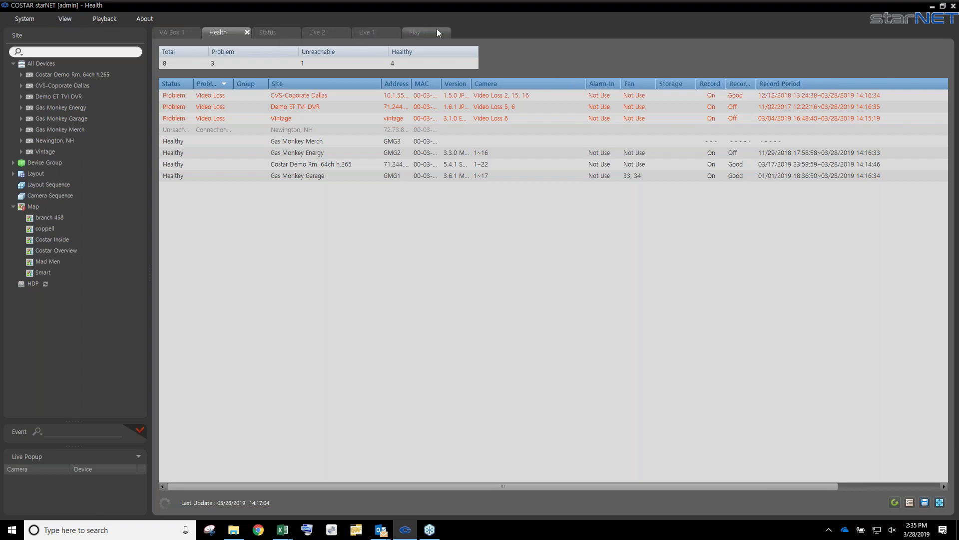
Add a Self-Diagnosis view and load the Costar Demo Rm. 64ch h.265 device into it for diagnosis
click(64, 20)
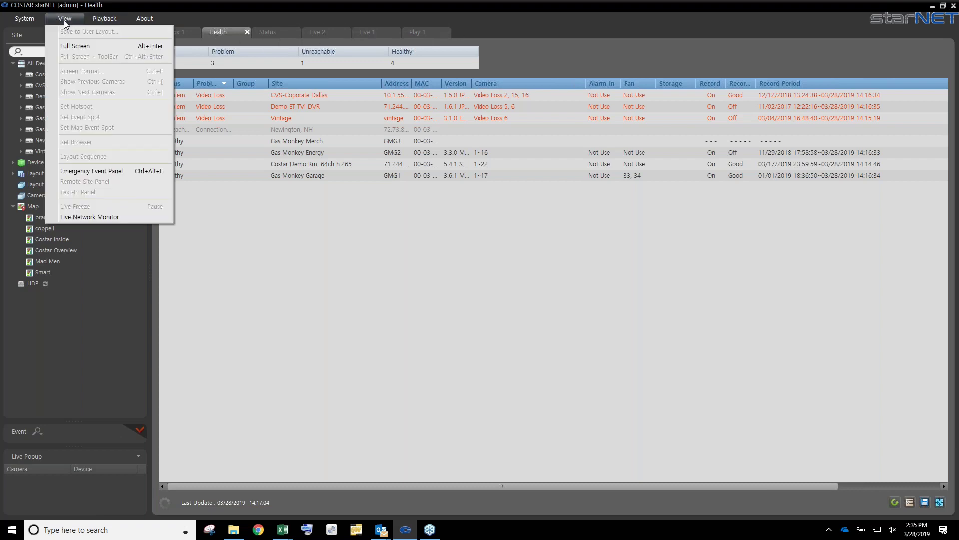
click(26, 21)
mouse_move(28, 37)
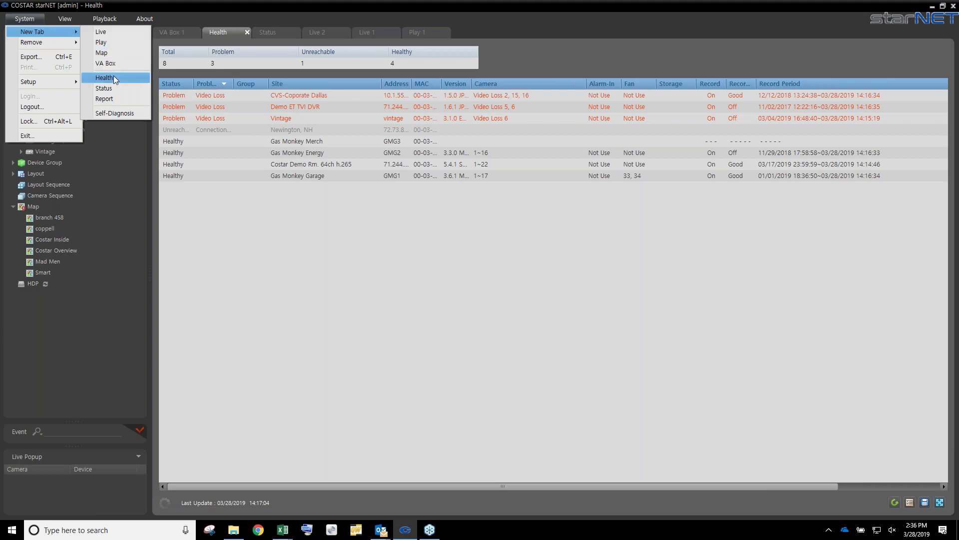
click(110, 113)
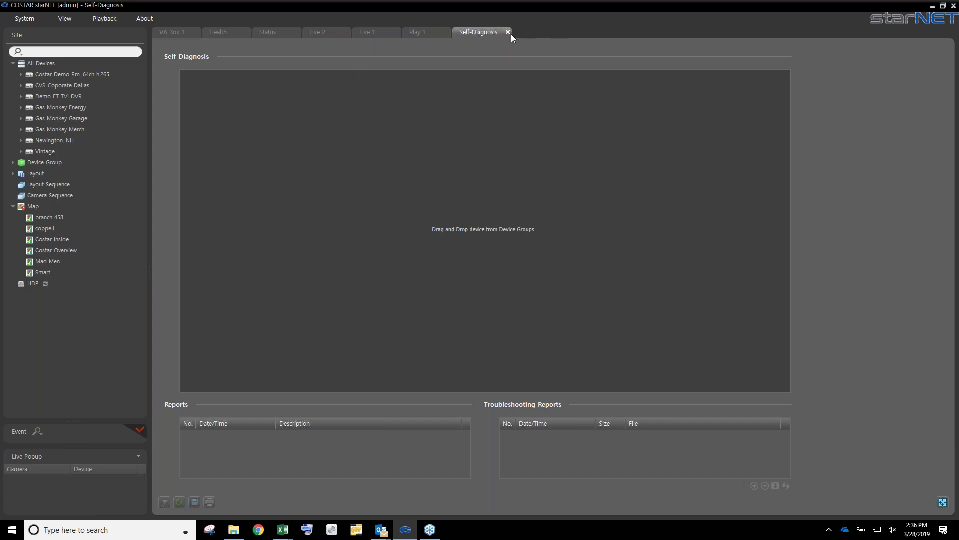
drag(73, 74, 434, 253)
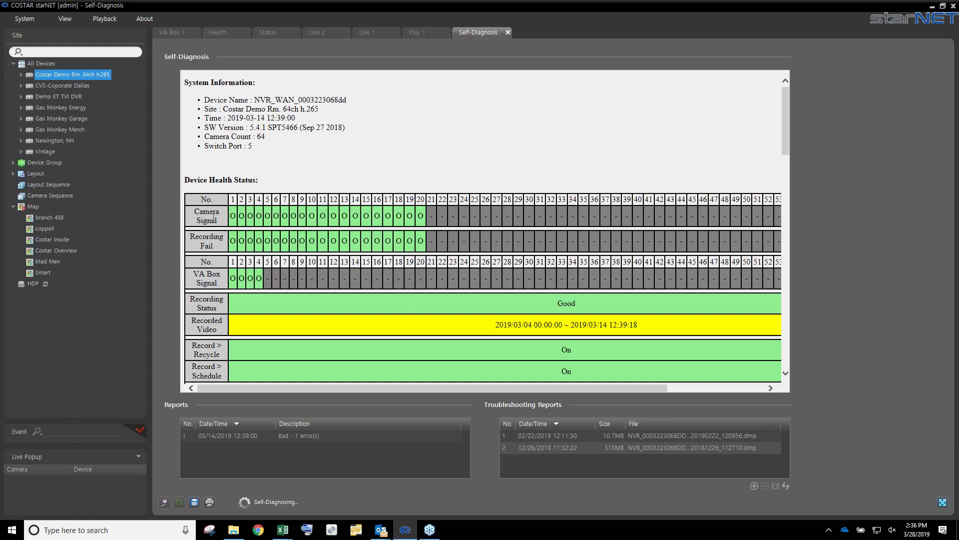
Examine the Costar Demo Rm. 64ch h.265 self-diagnosis report, covering device health, hard drives, camera status, VA Box status and network information
mouse_move(421, 216)
mouse_move(453, 241)
scroll(453, 240, down, 1)
scroll(463, 238, down, 1)
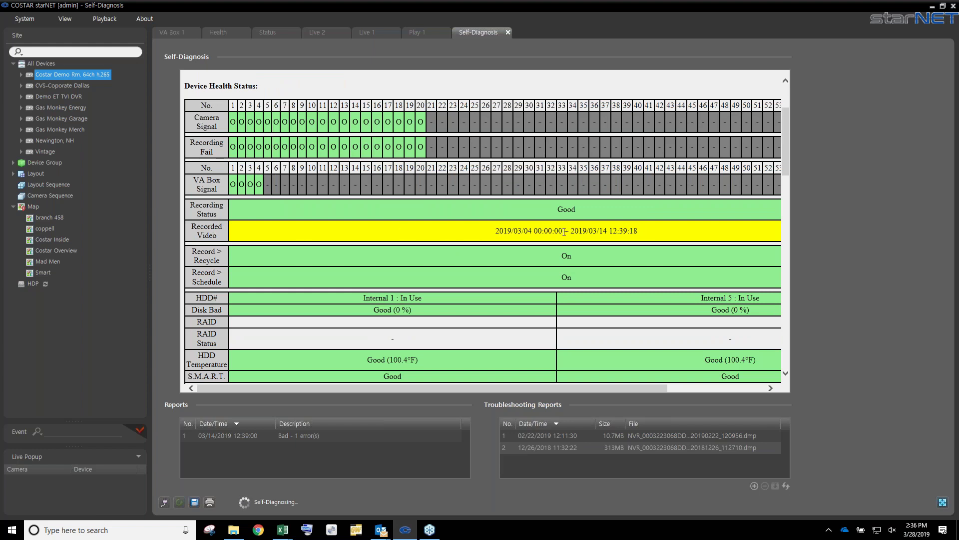
scroll(303, 277, down, 4)
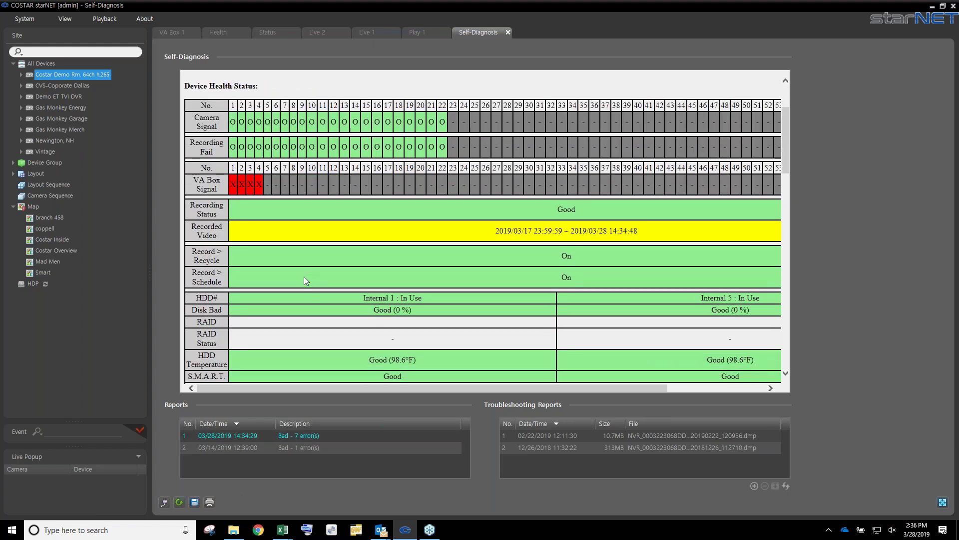
scroll(305, 280, down, 1)
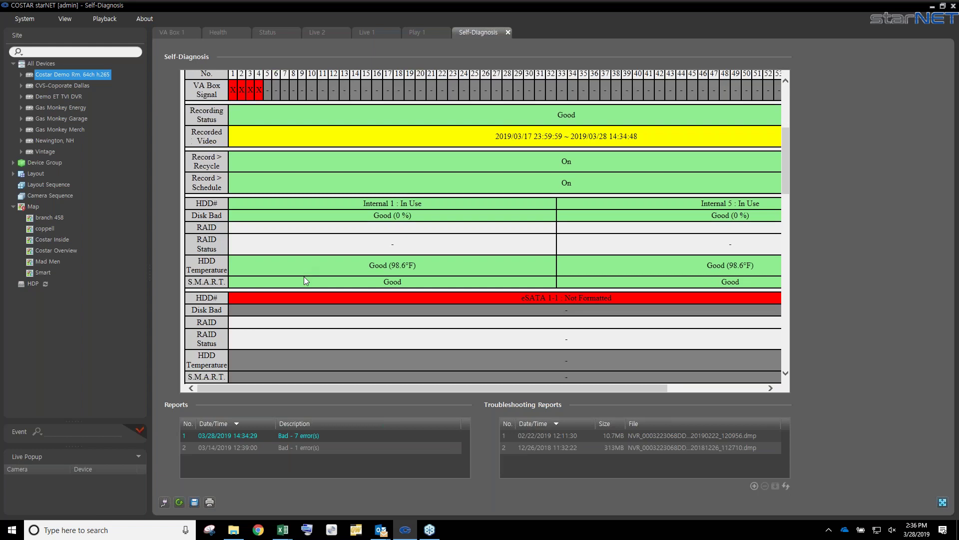
mouse_move(701, 202)
scroll(359, 347, down, 4)
scroll(360, 346, down, 3)
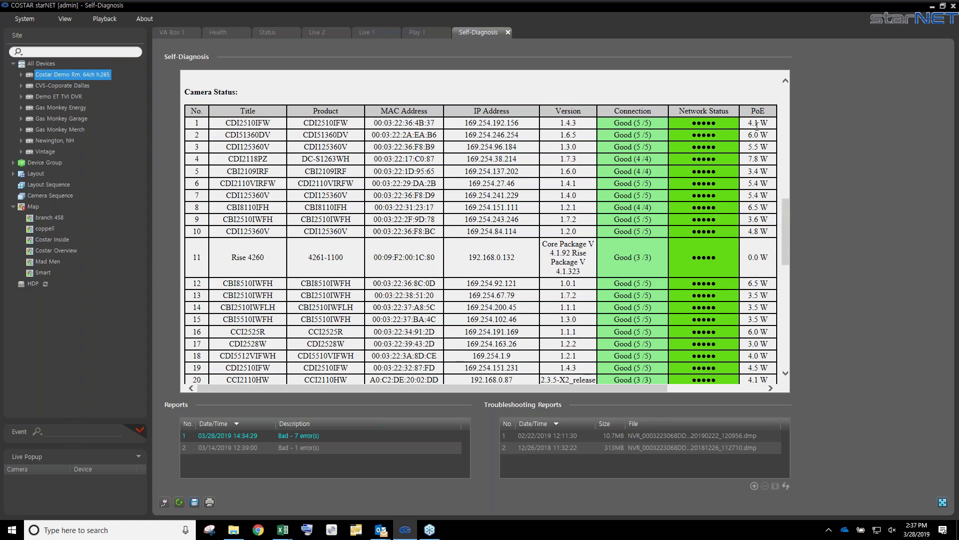
scroll(762, 257, down, 4)
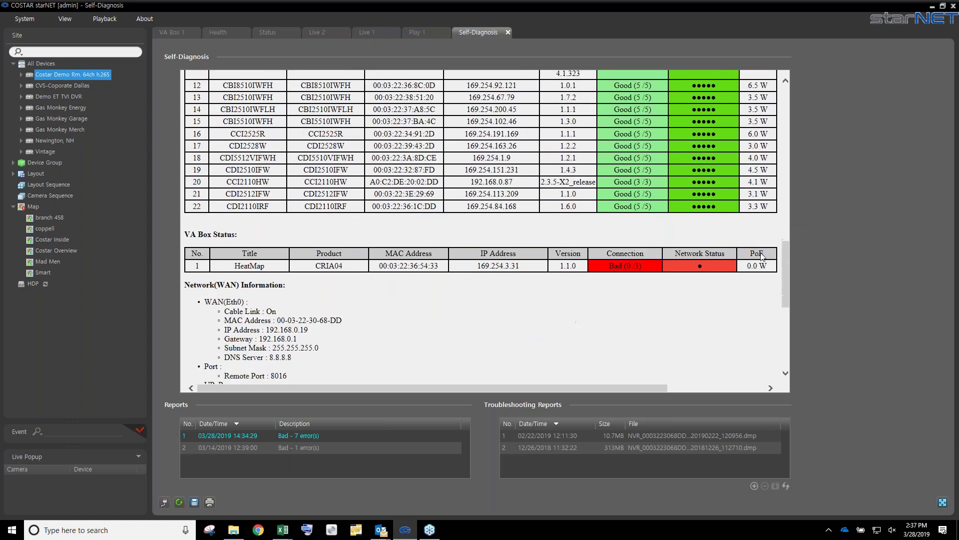
scroll(762, 257, down, 5)
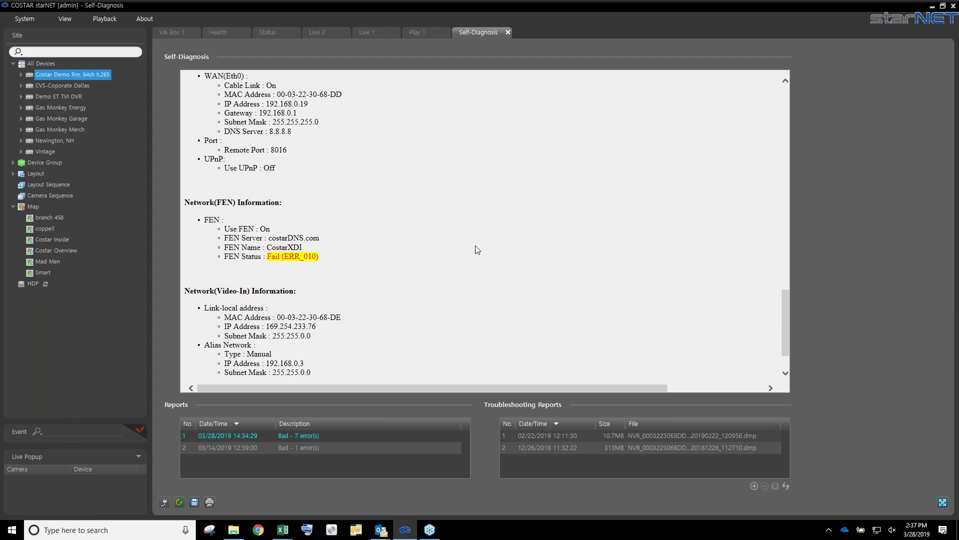
scroll(478, 248, down, 1)
scroll(478, 249, up, 2)
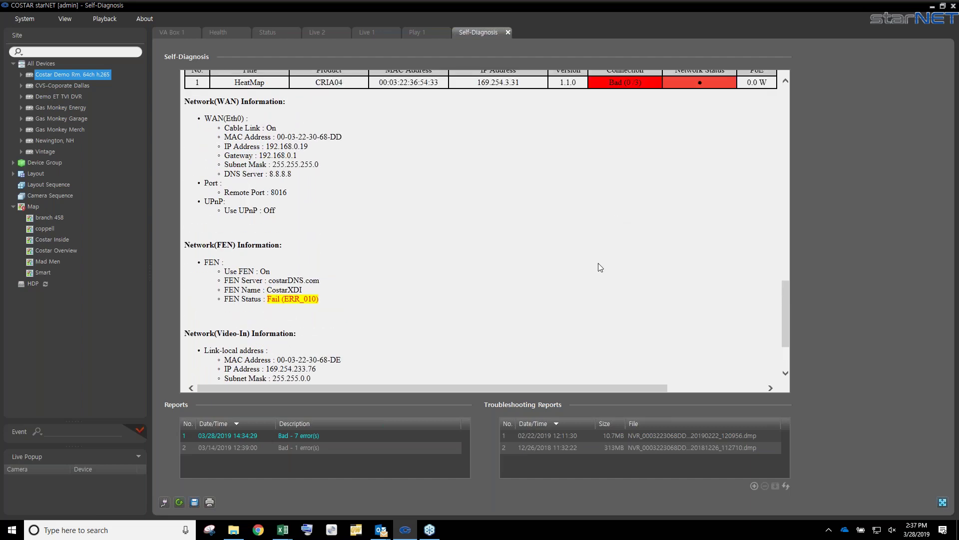
scroll(600, 267, up, 2)
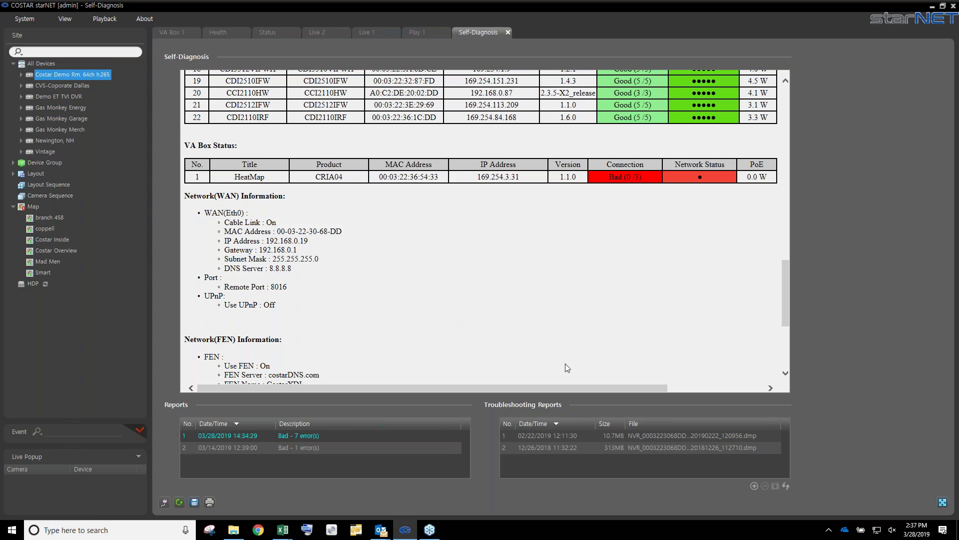
scroll(565, 364, up, 10)
scroll(565, 364, up, 10)
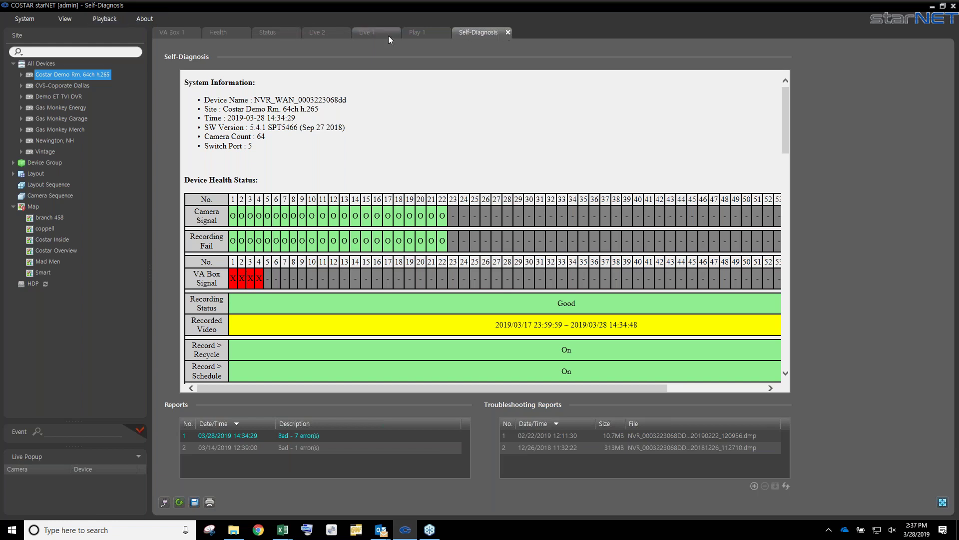
Show the Play 1 view, expand the Costar Demo Rm. 64ch h.265 camera list, and open the Live Network Monitor
click(426, 32)
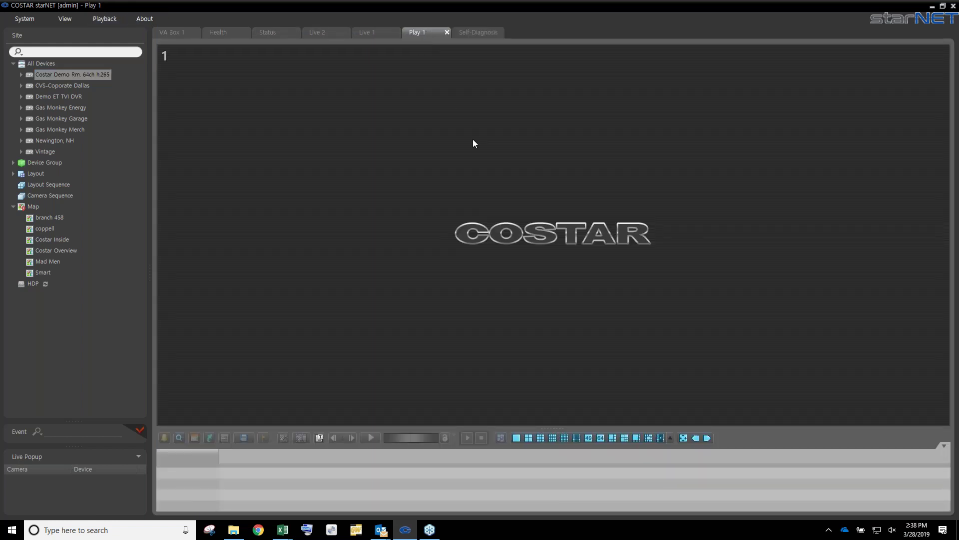
click(20, 74)
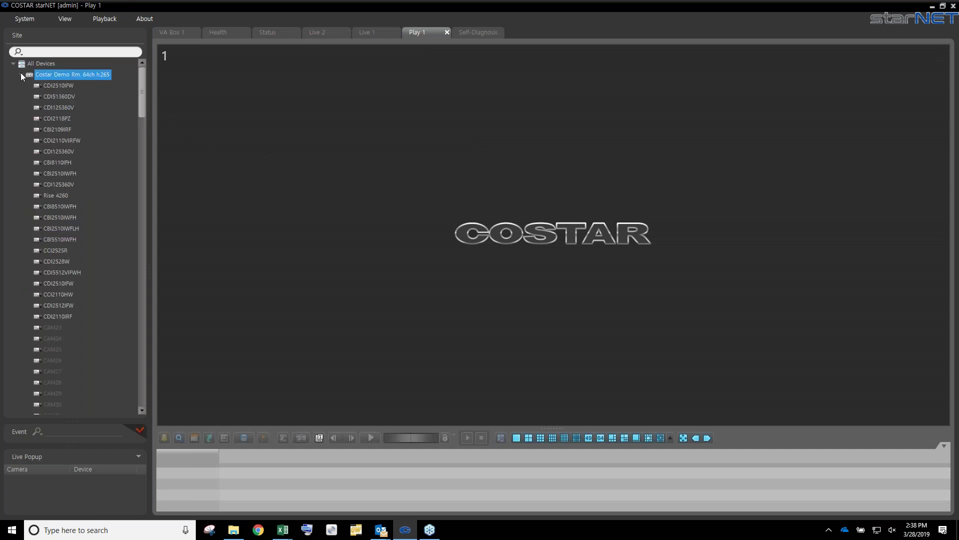
click(65, 19)
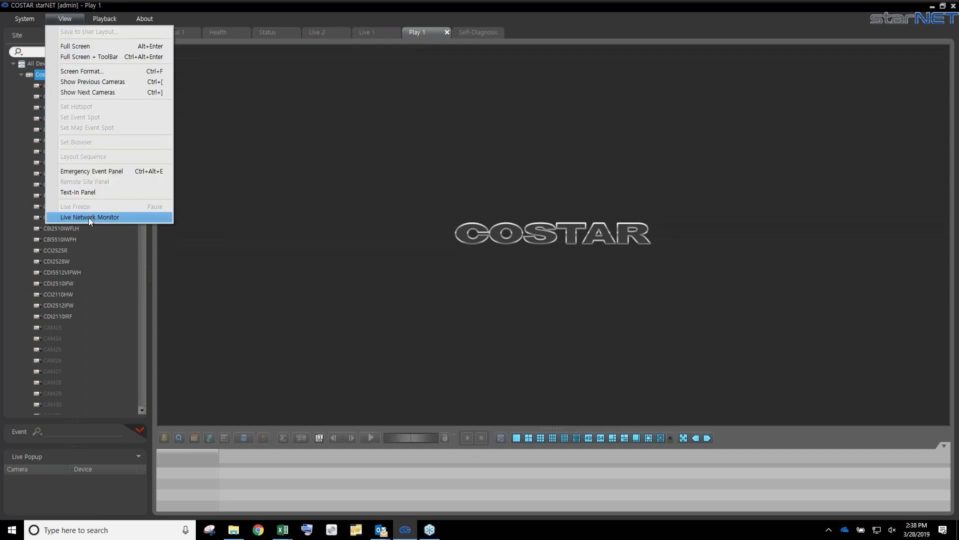
click(88, 218)
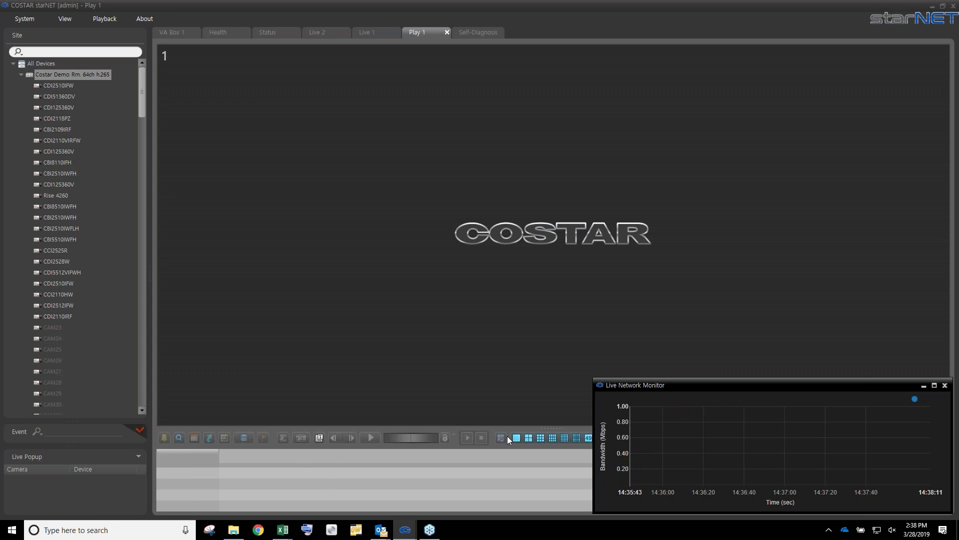
Load the Costar Demo Rm. 64ch h.265 device into the Live 1 view in a 5×5 layout and check its bandwidth graph
click(542, 439)
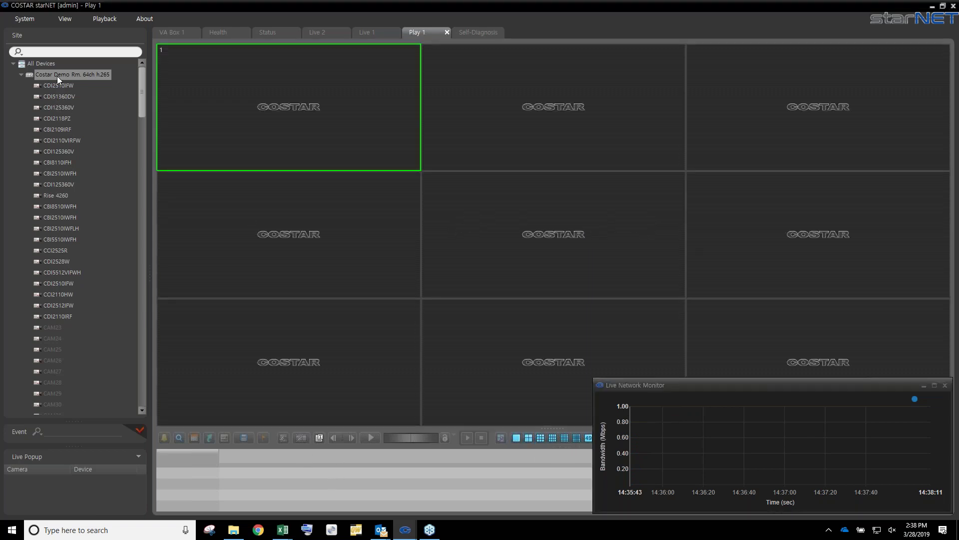
mouse_move(56, 75)
mouse_down()
mouse_move(261, 106)
mouse_move(65, 78)
mouse_up()
click(364, 33)
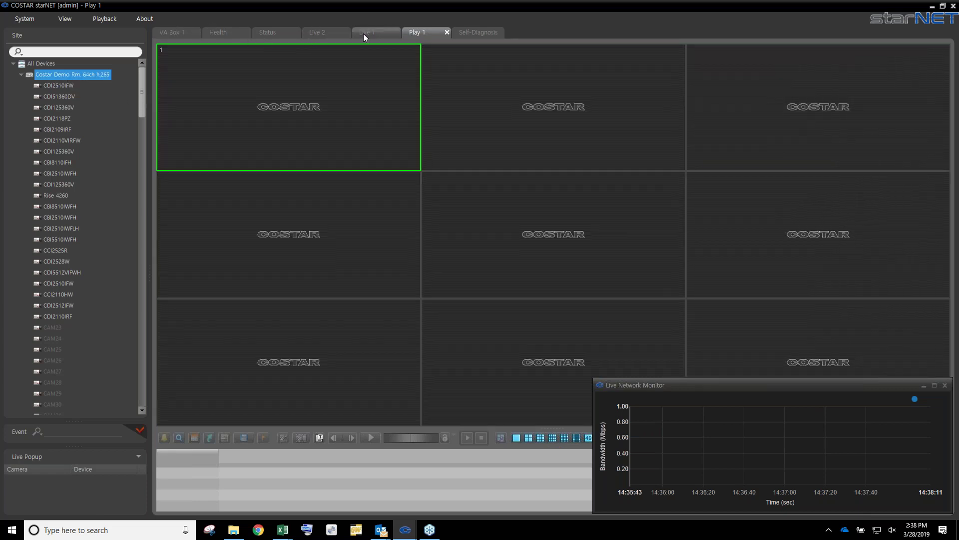
drag(53, 76, 76, 77)
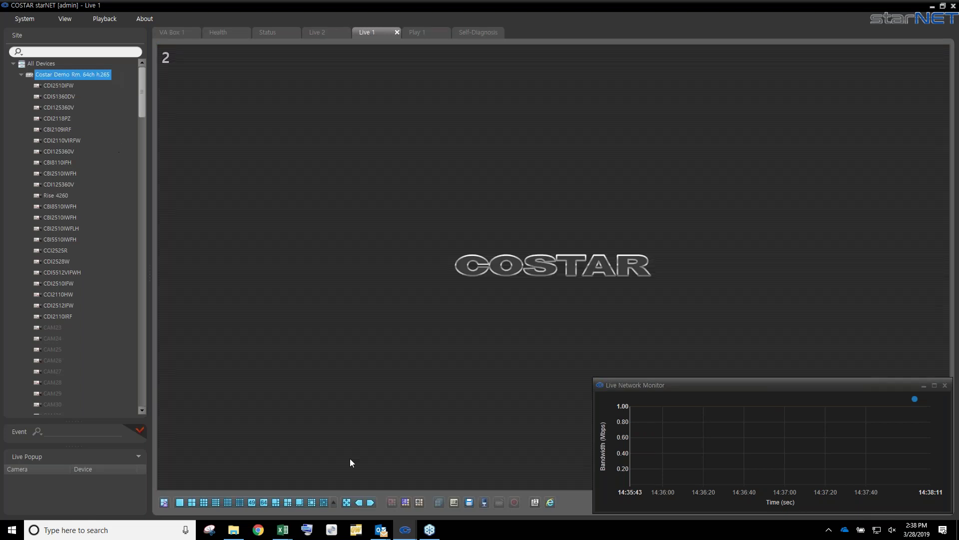
click(227, 503)
drag(59, 75, 196, 80)
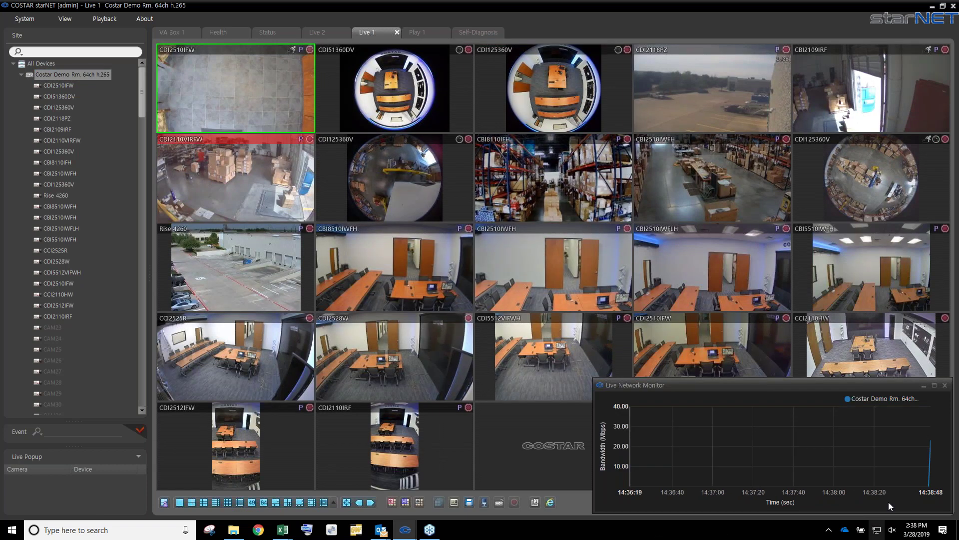
mouse_move(925, 487)
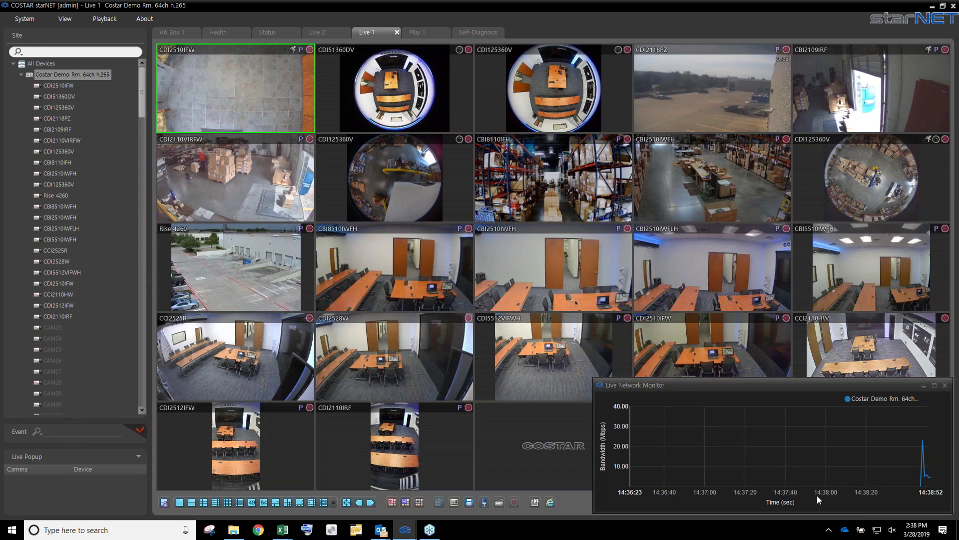
mouse_move(780, 459)
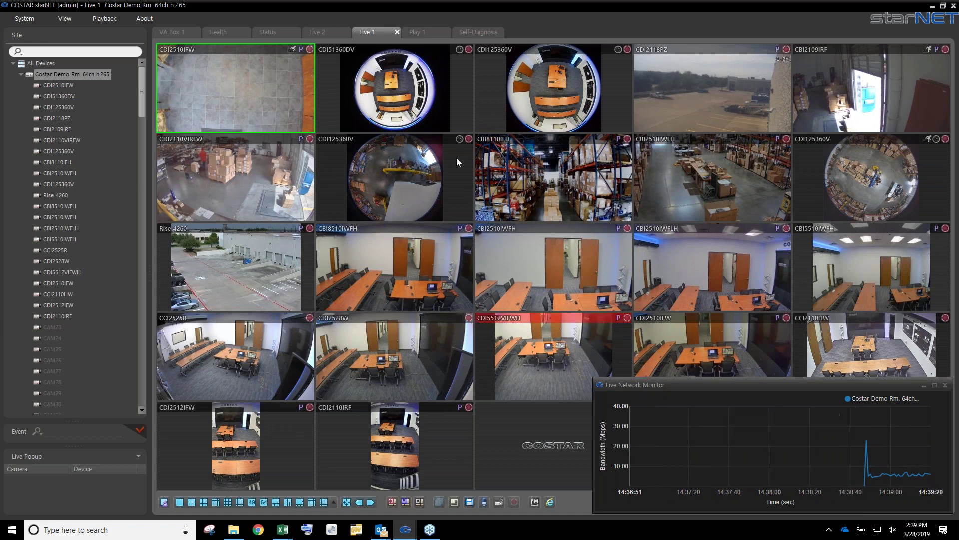
Check the bandwidth with the CDI125360V camera enlarged, and arrange Live 1 in a 2×2 layout with CDI2510IFW and CDI125360V in the upper panes
double_click(537, 103)
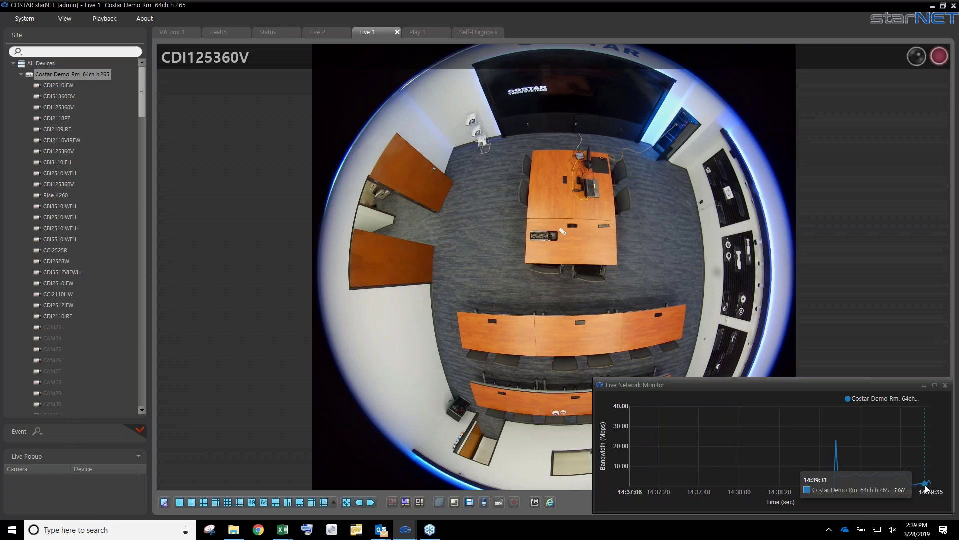
click(191, 502)
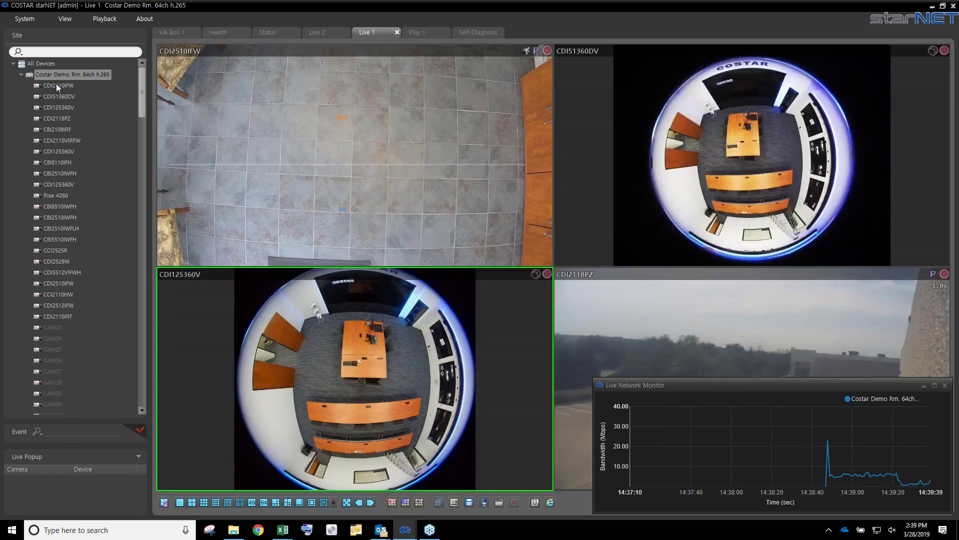
click(55, 87)
drag(55, 86, 321, 127)
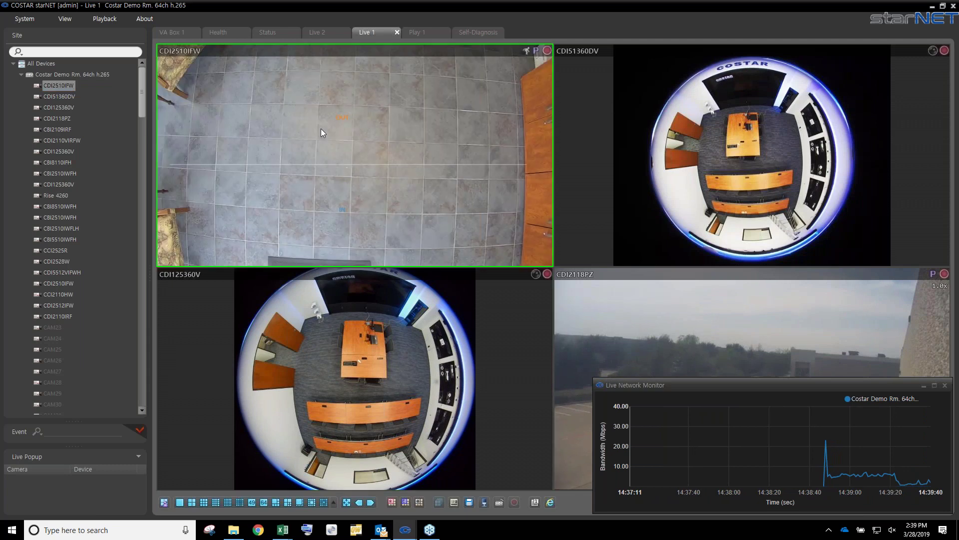
drag(49, 107, 705, 214)
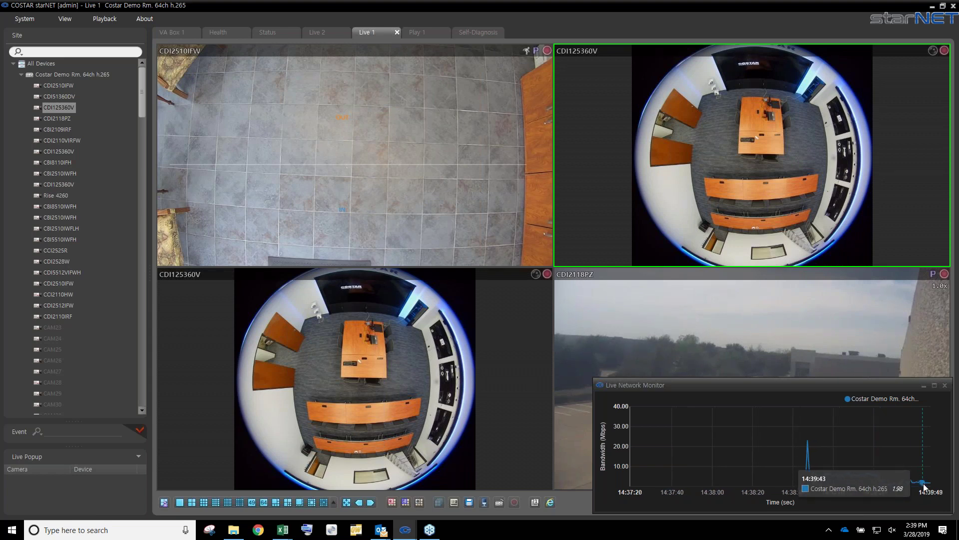
Replace all cameras in Live 1 with the Gas Monkey Energy device, and enlarge Energy Mid 1 to check its bandwidth
click(21, 74)
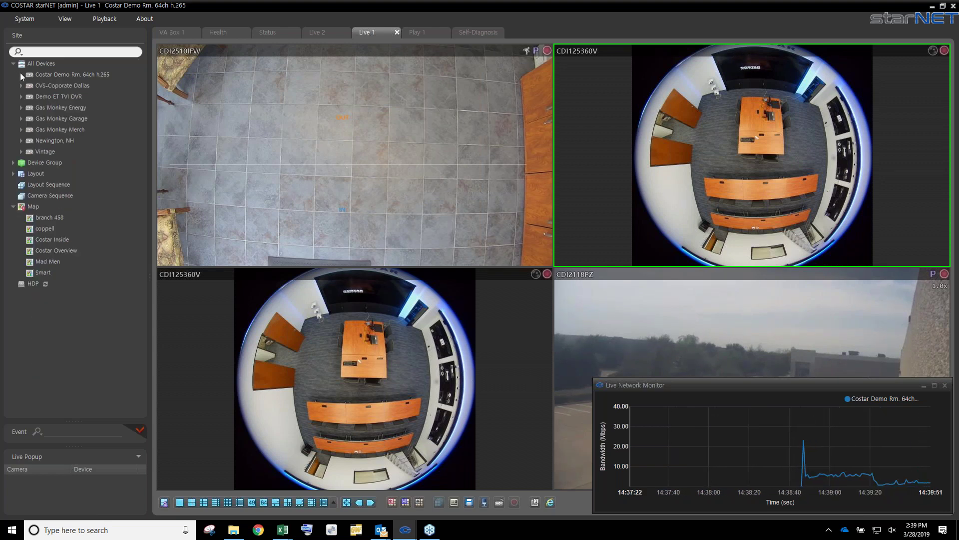
right_click(183, 132)
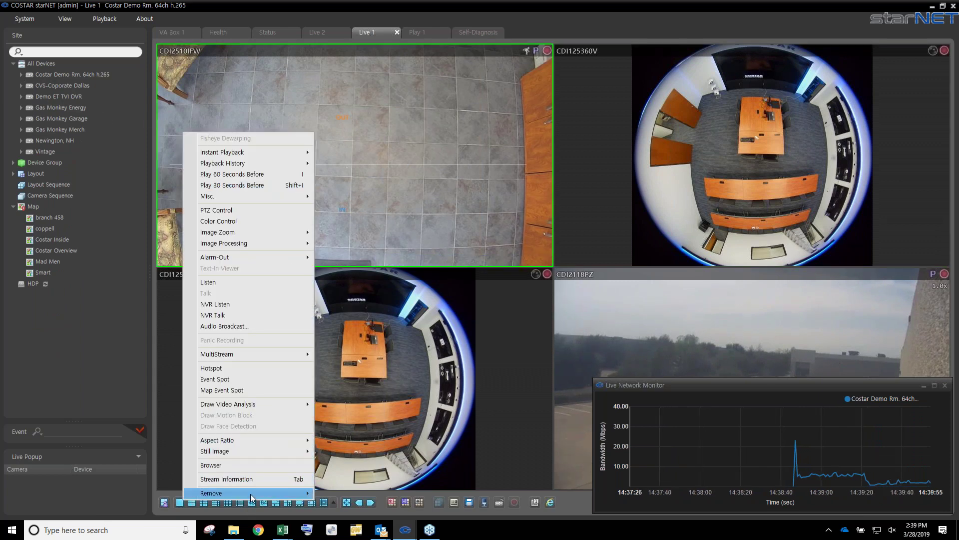
mouse_move(251, 493)
click(366, 532)
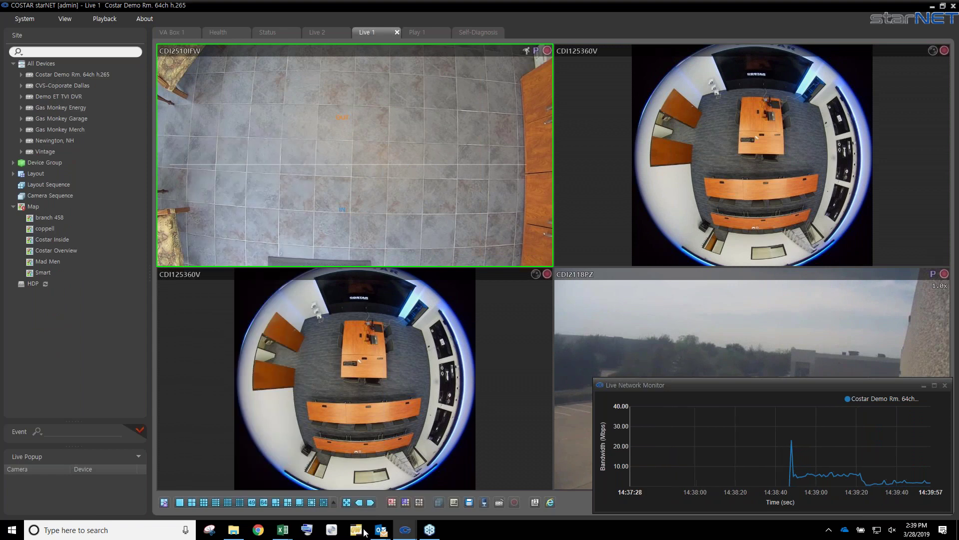
drag(50, 107, 231, 118)
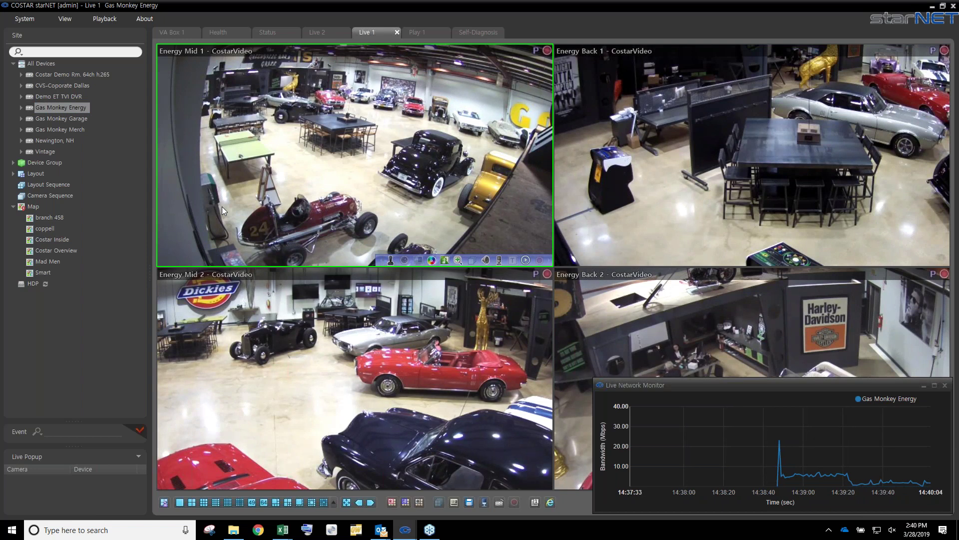
double_click(388, 157)
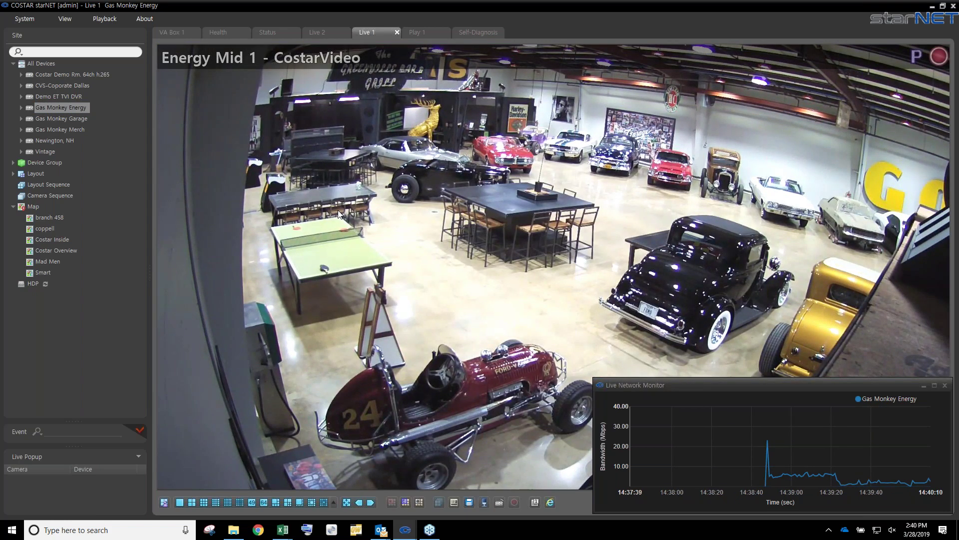
mouse_move(923, 481)
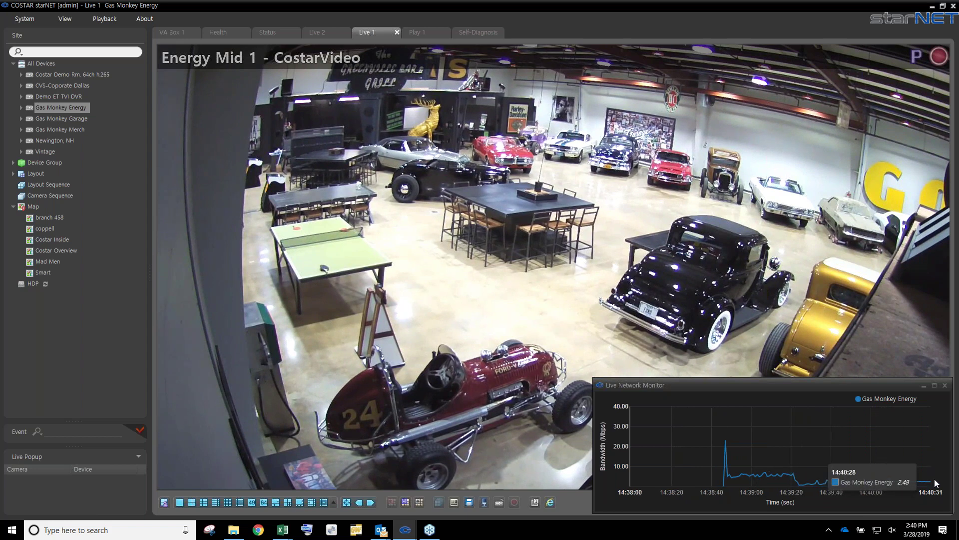
Remove all cameras from the Live 1 view and close the Live Network Monitor
right_click(322, 281)
mouse_move(325, 364)
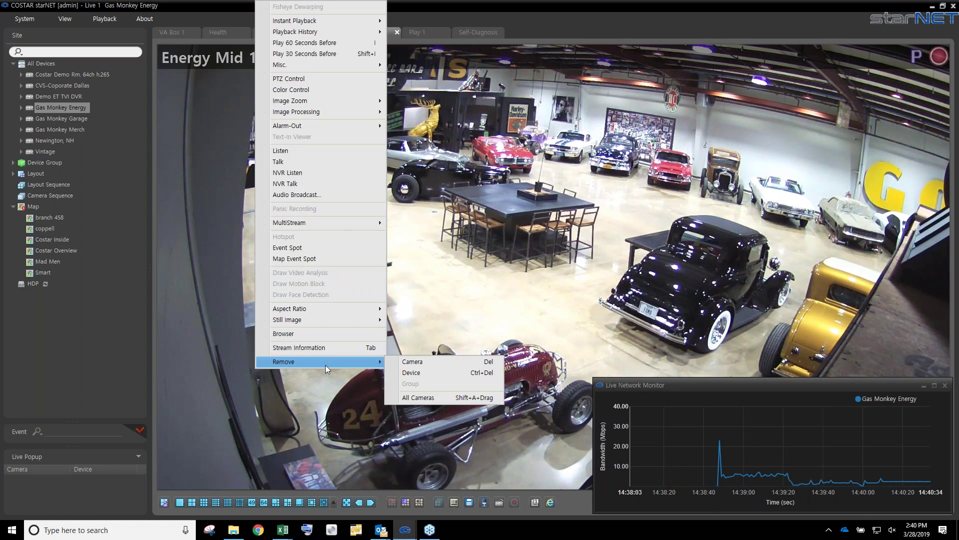
click(424, 401)
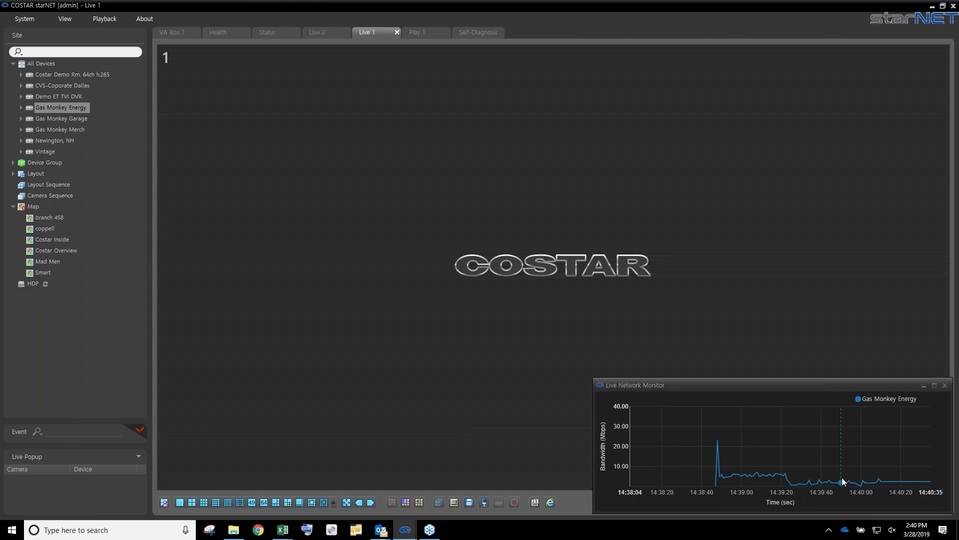
click(68, 22)
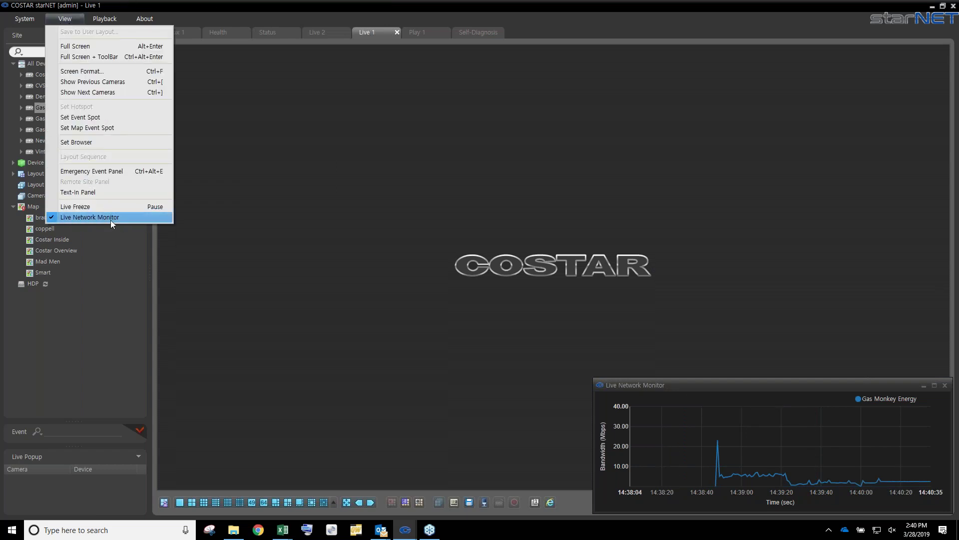
click(241, 220)
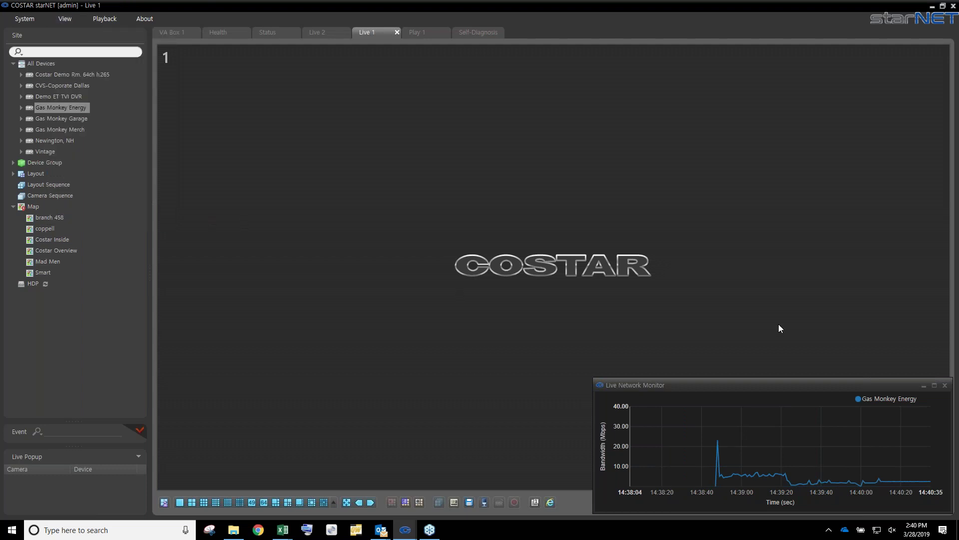
click(945, 385)
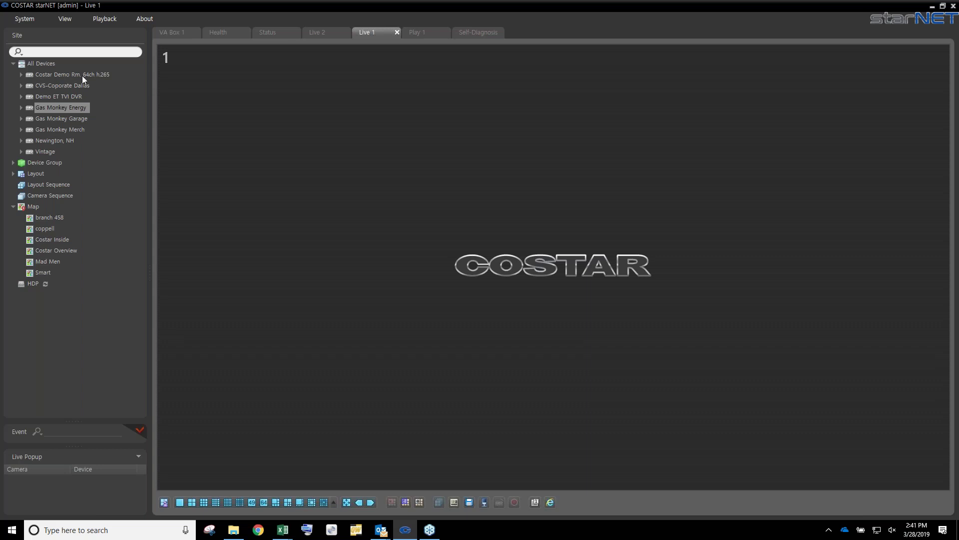
Open the remote setup of the Costar Demo Rm. 64ch h.265 device, look over its setup categories, and close it
right_click(64, 73)
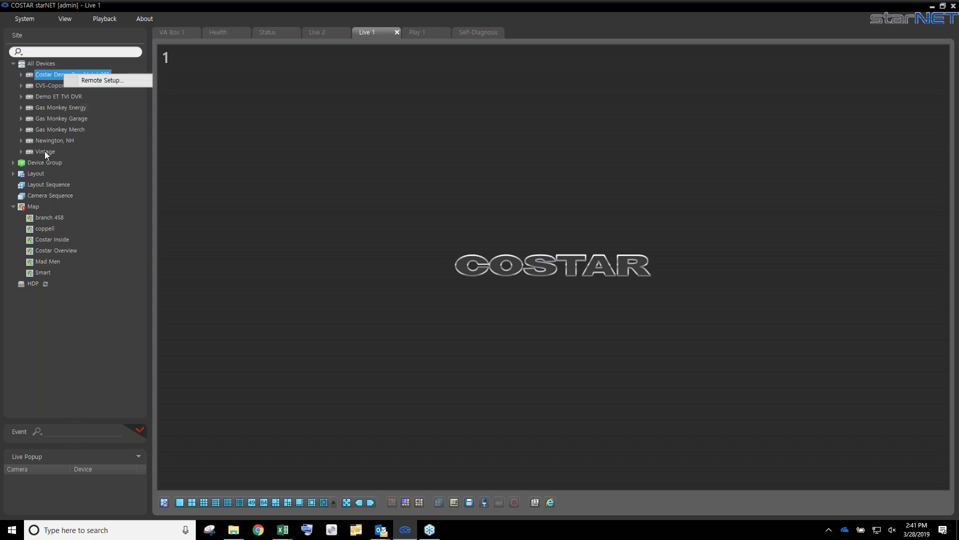
click(110, 80)
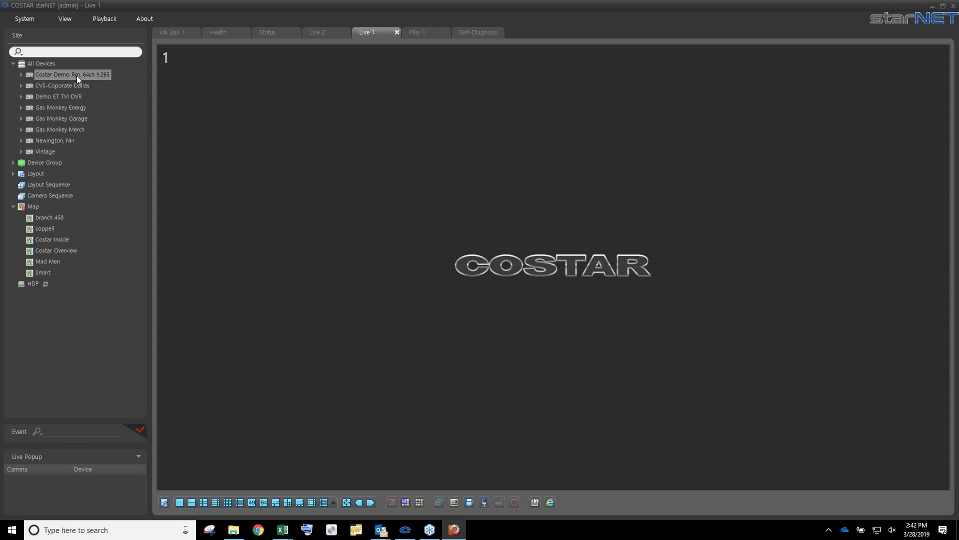
click(77, 76)
right_click(77, 76)
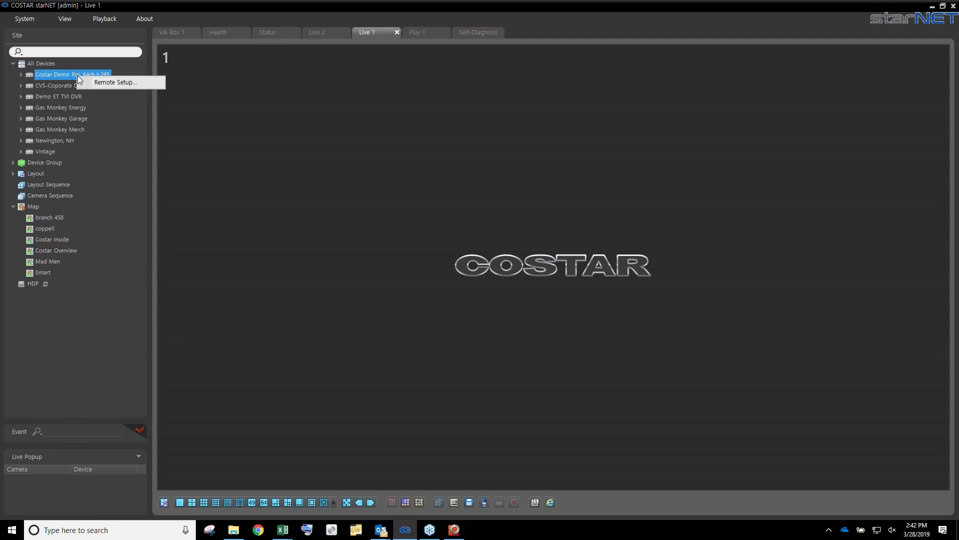
click(111, 83)
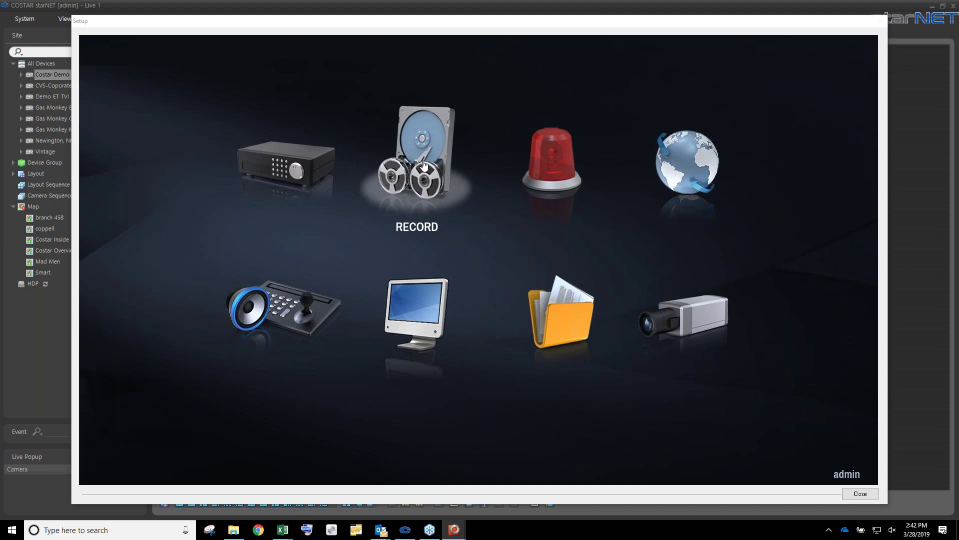
click(725, 334)
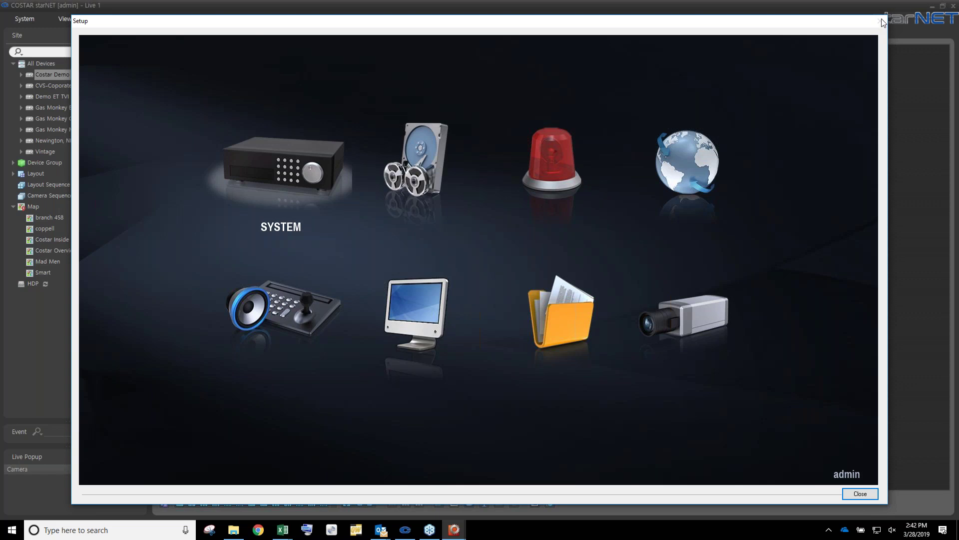
click(860, 493)
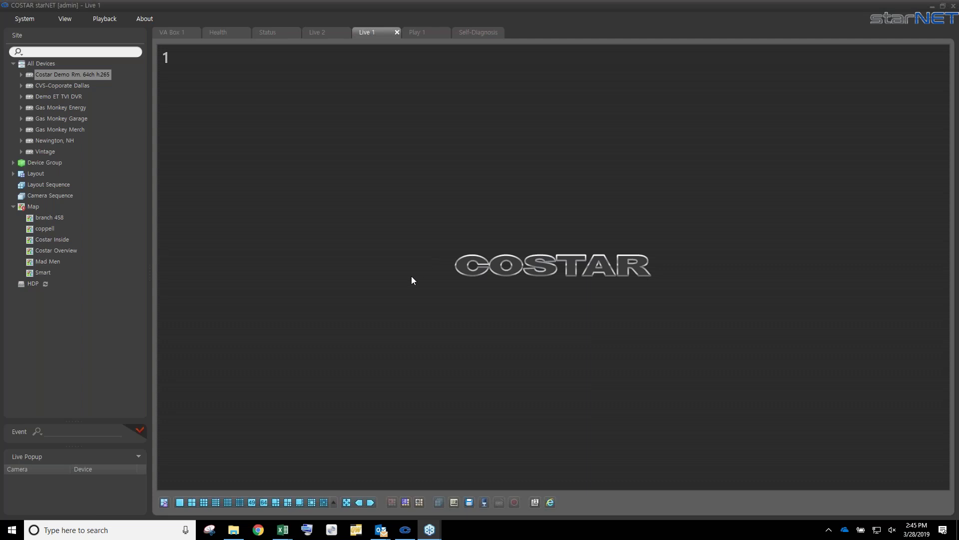
End the webinar session for everyone
click(499, 290)
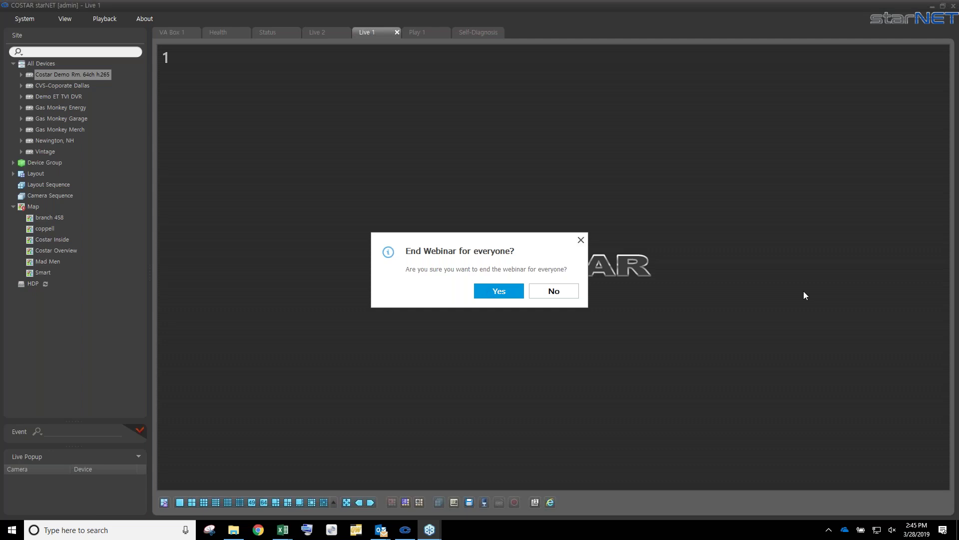
click(508, 291)
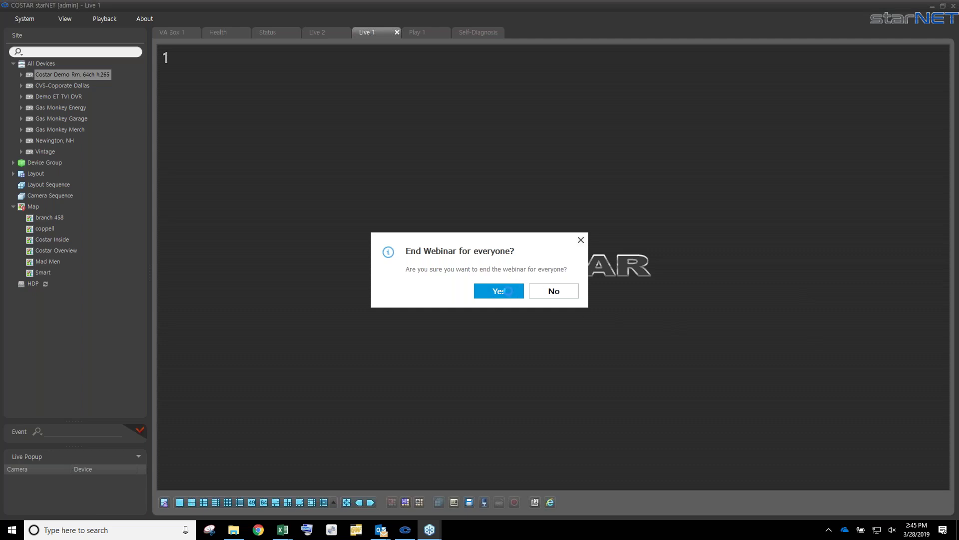